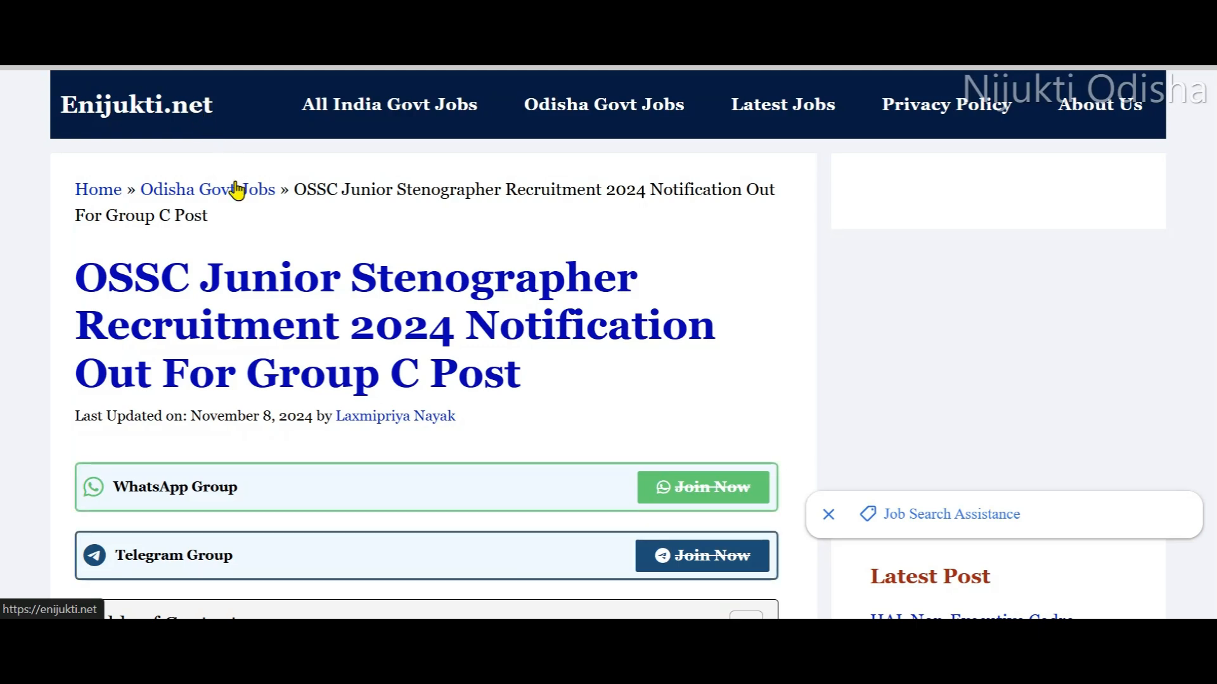
- Review the OSSC Junior Stenographer Recruitment 2024 article and open the apply link from its Important Links table
scroll(302, 234, "down", 3)
scroll(190, 218, "up", 2)
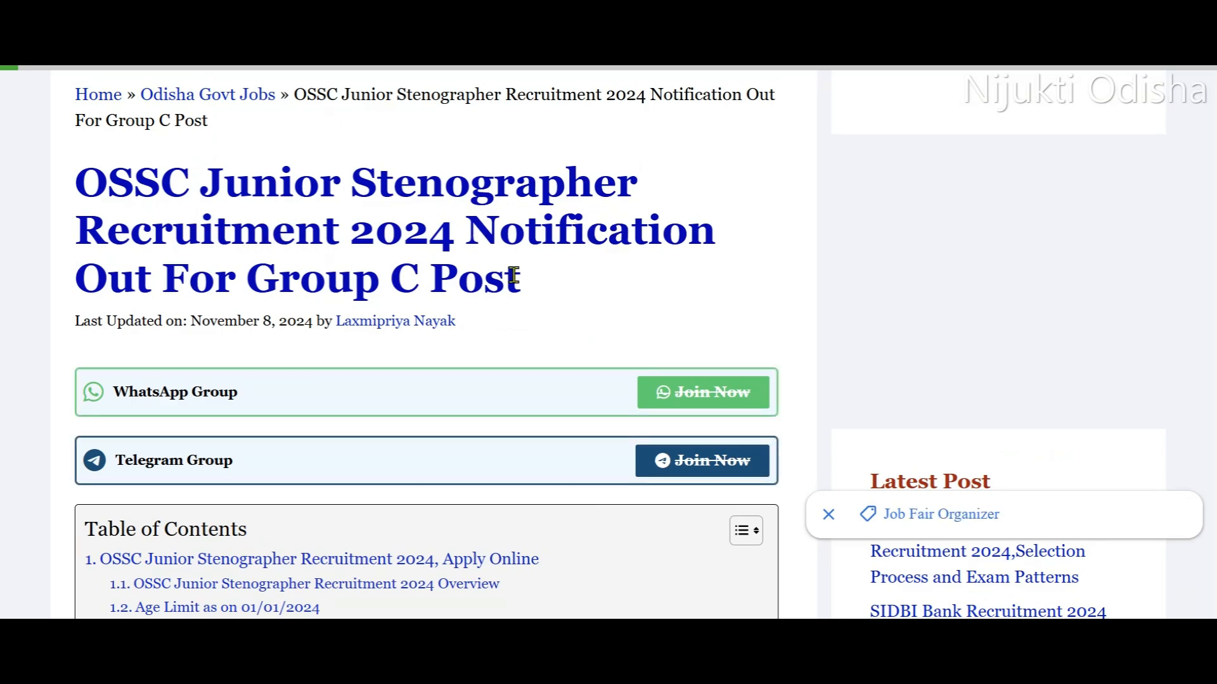
scroll(511, 275, "down", 9)
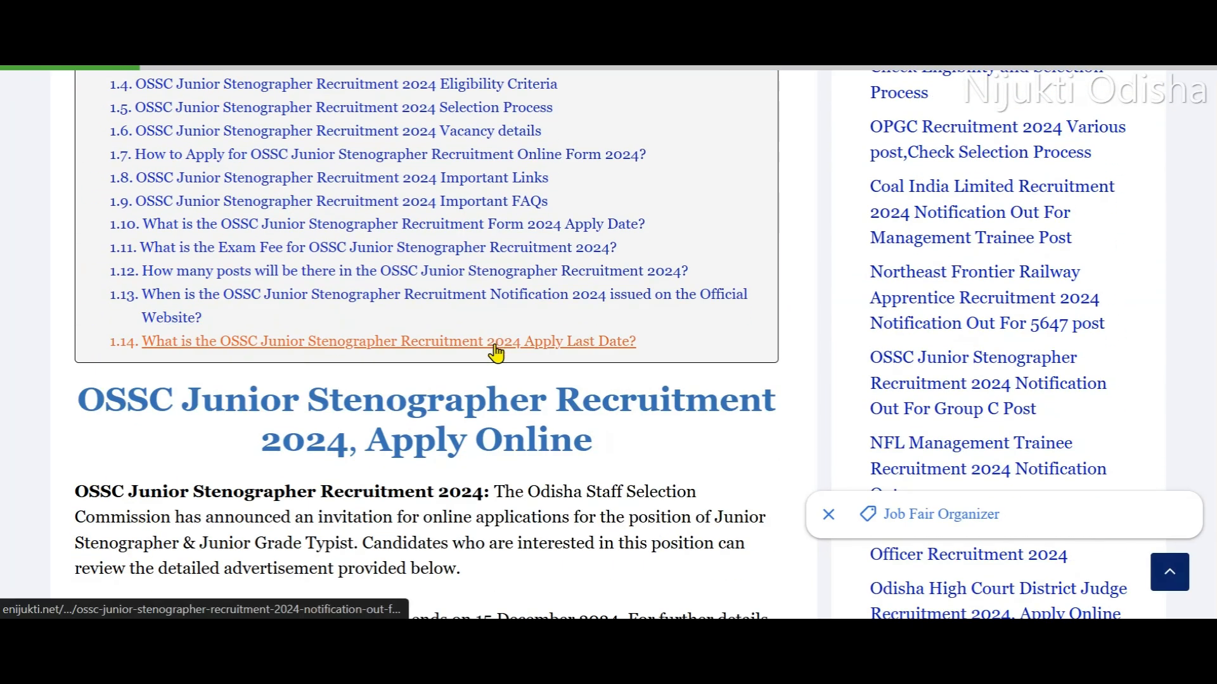
scroll(497, 345, "down", 9)
scroll(454, 355, "down", 12)
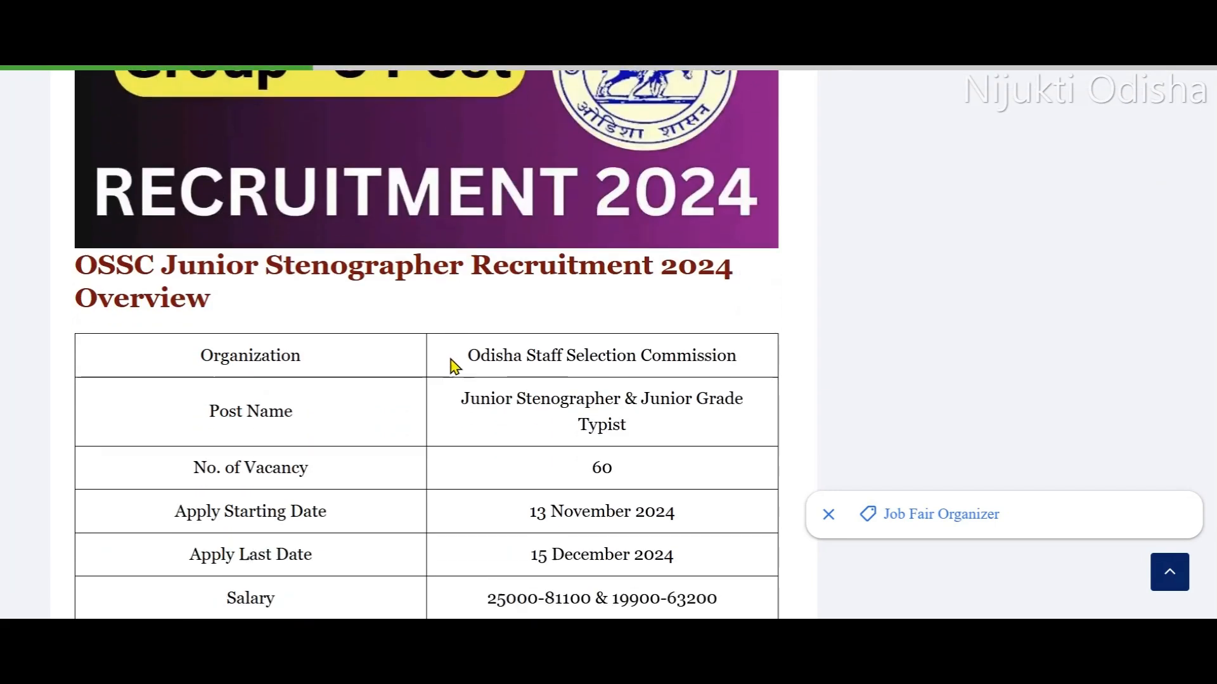
scroll(497, 357, "down", 9)
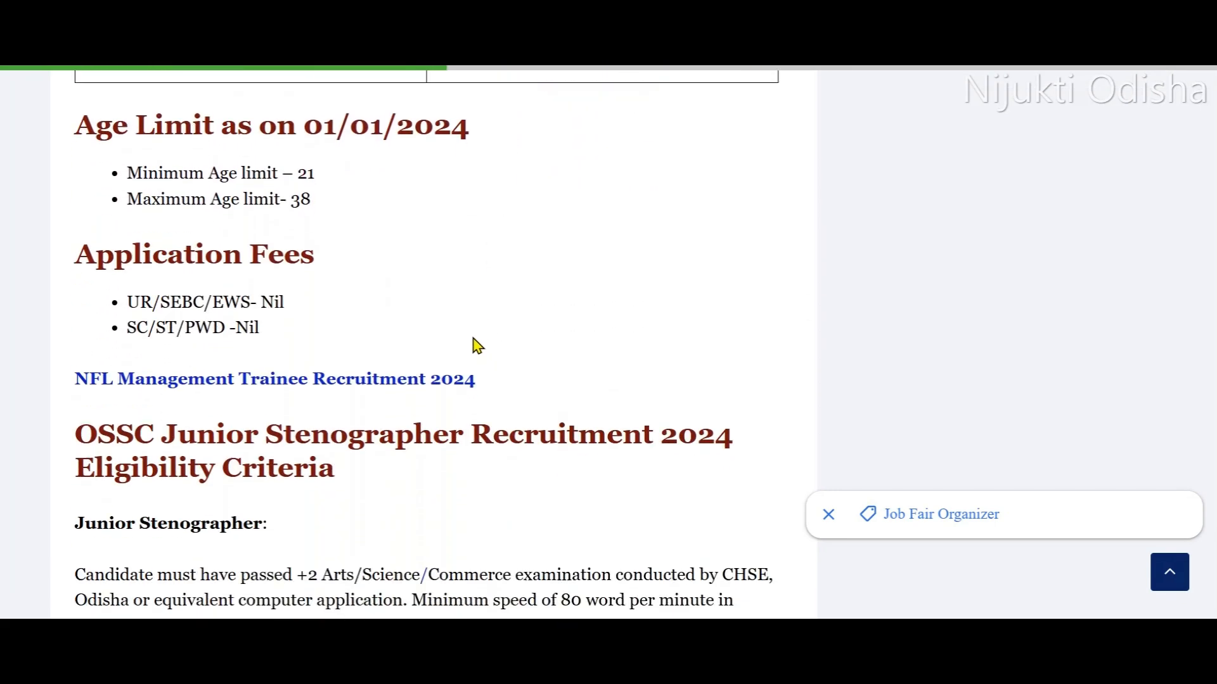
scroll(330, 350, "down", 14)
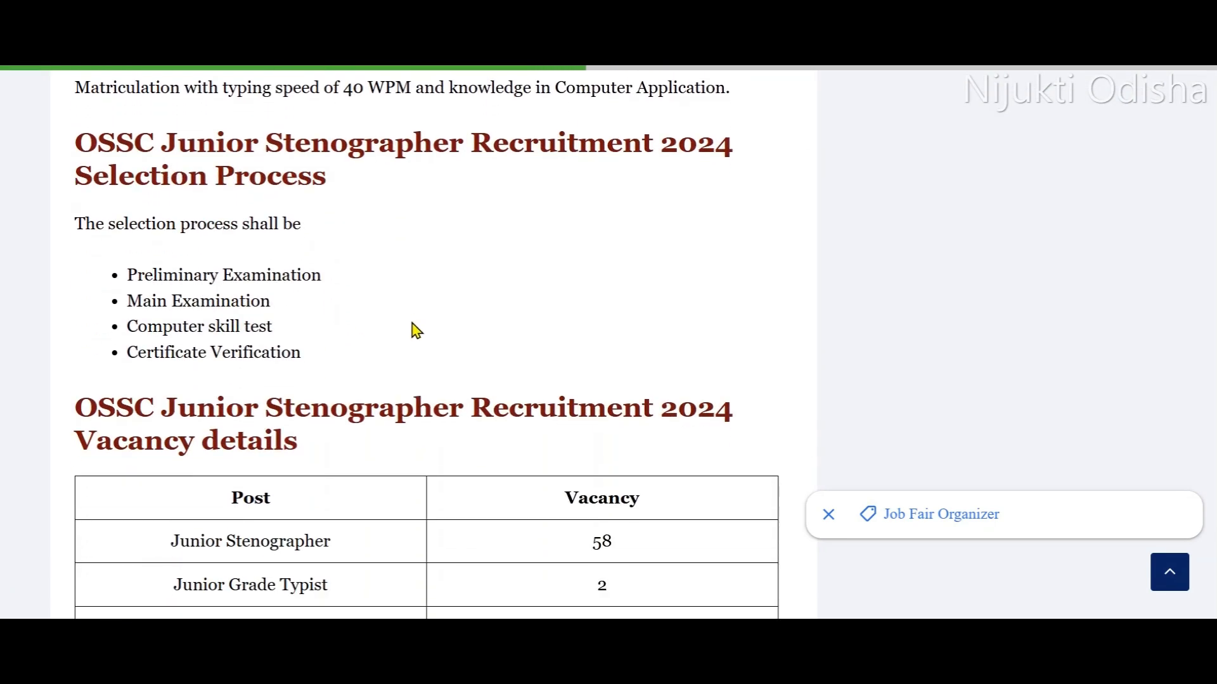
scroll(361, 279, "down", 4)
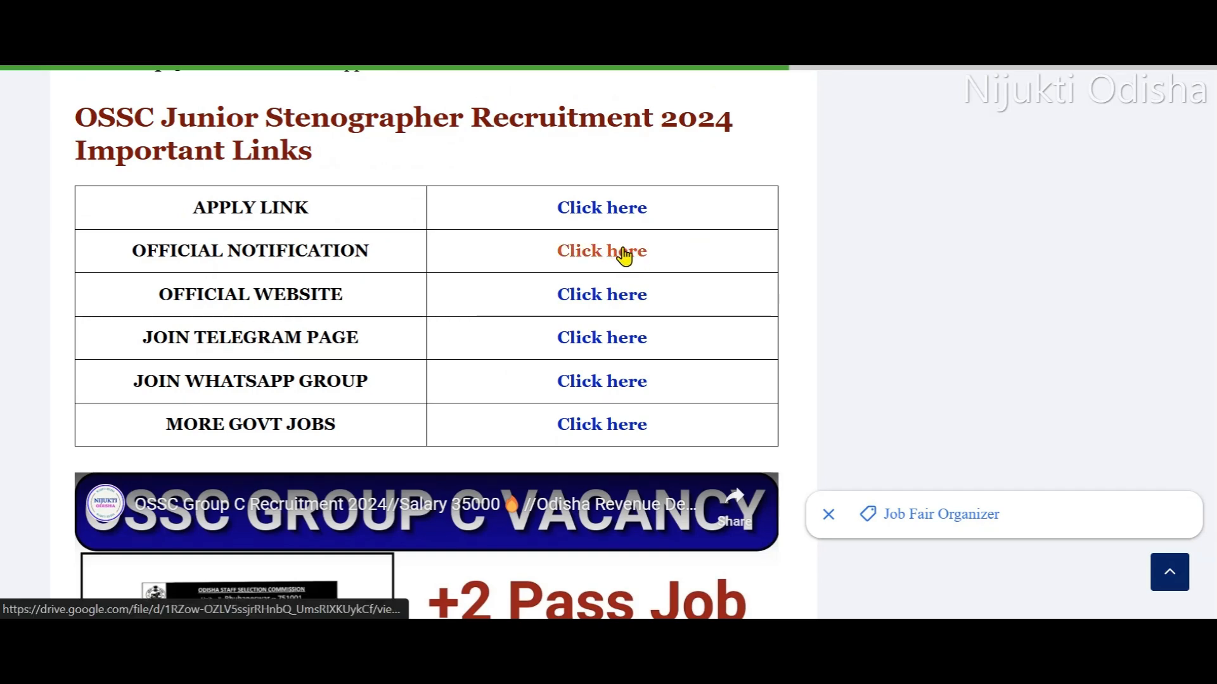
left_click(583, 213)
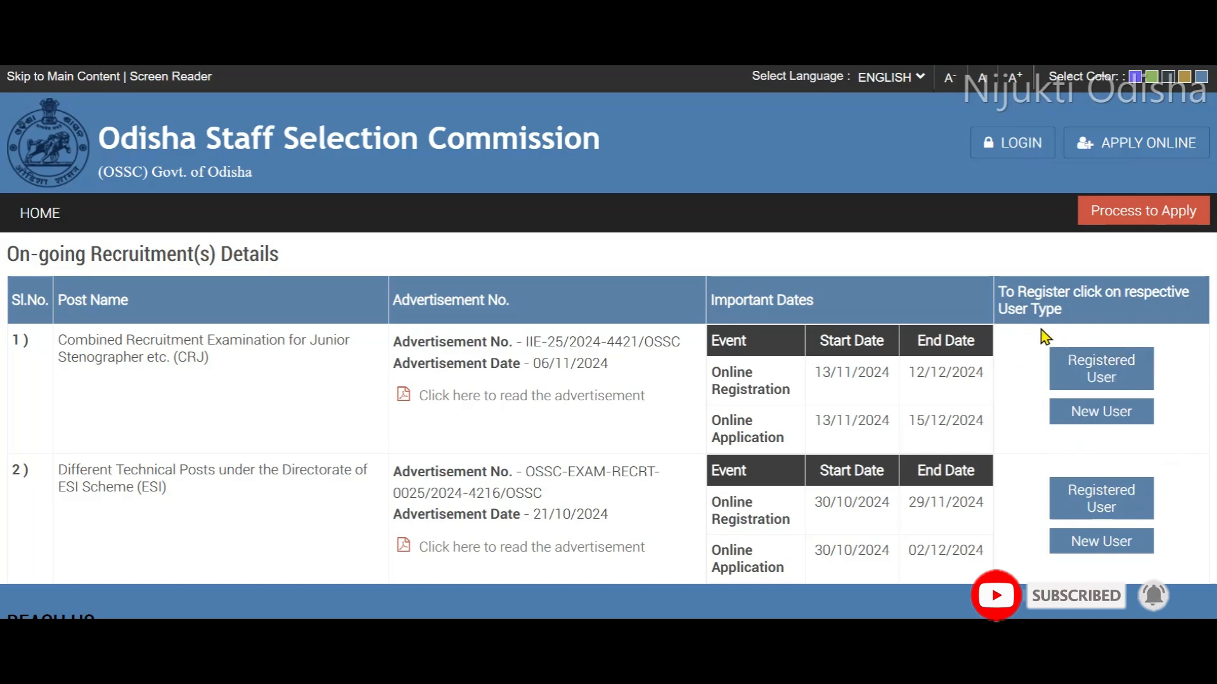
- Proceed to registration as a registered user for the Combined Recruitment Examination for Junior Stenographer and accept the important notice
left_click(1100, 369)
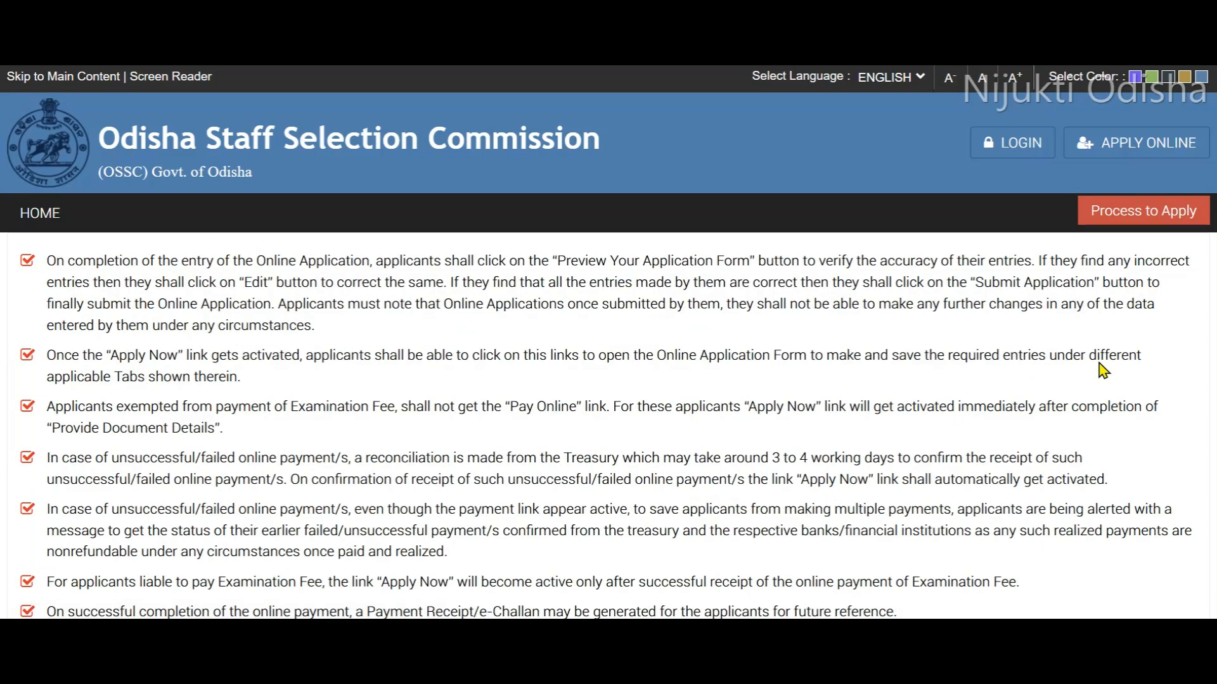
scroll(199, 279, "down", 20)
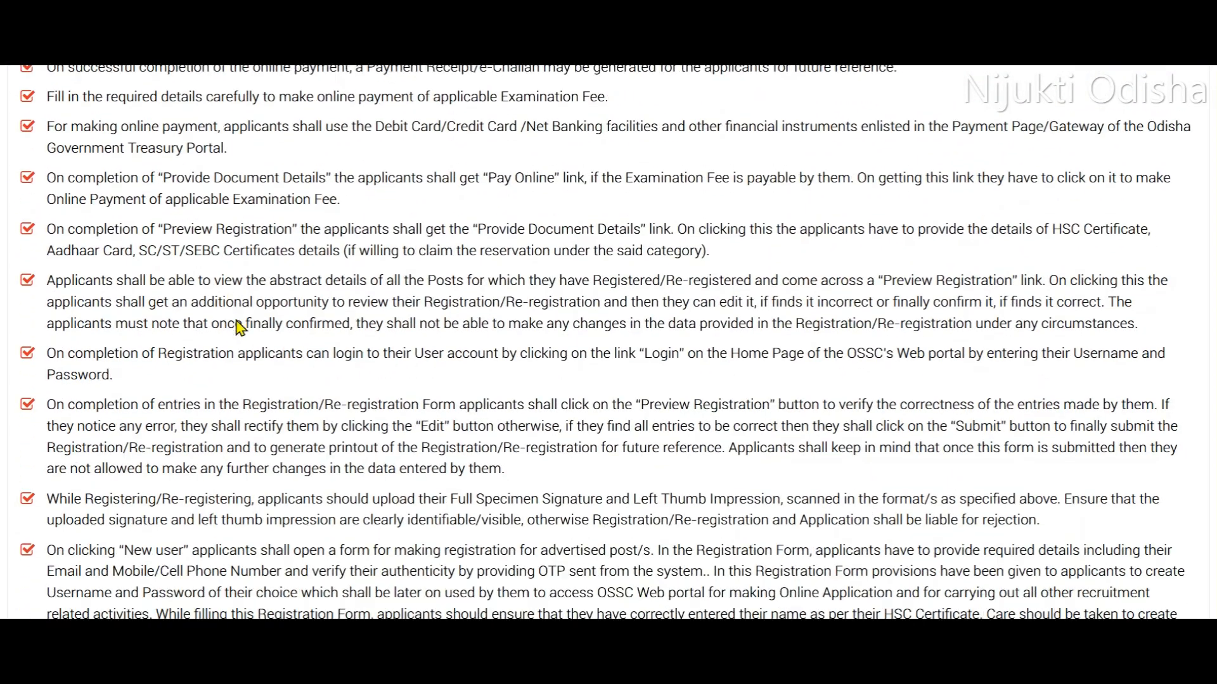
scroll(344, 283, "down", 5)
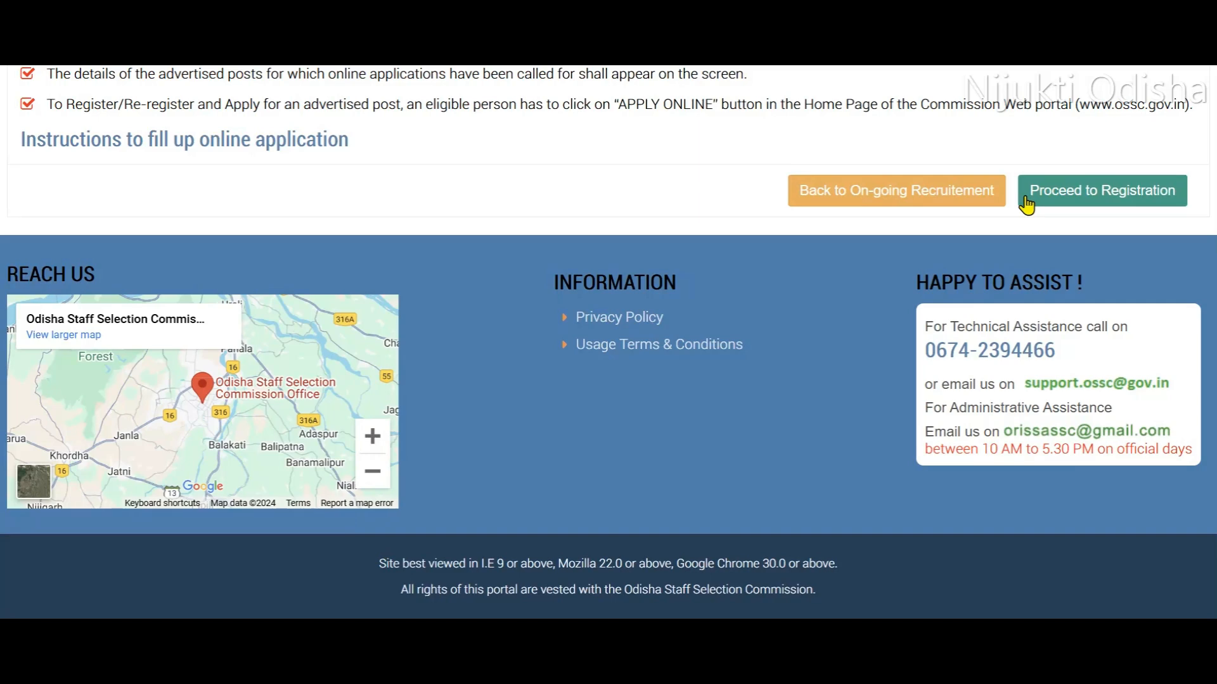
left_click(1069, 193)
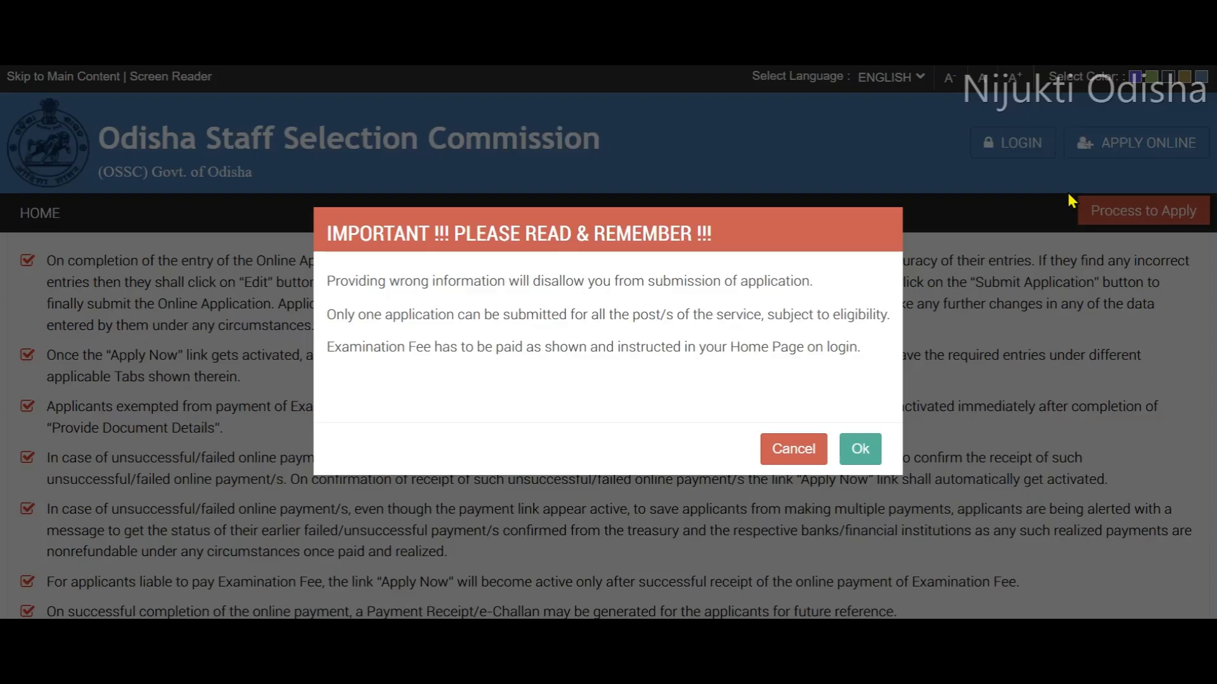
left_click(861, 444)
- Open Re-Registration for New Post in the On-Line Application Management System and proceed with the existing e-mail and mobile number
scroll(722, 281, "down", 3)
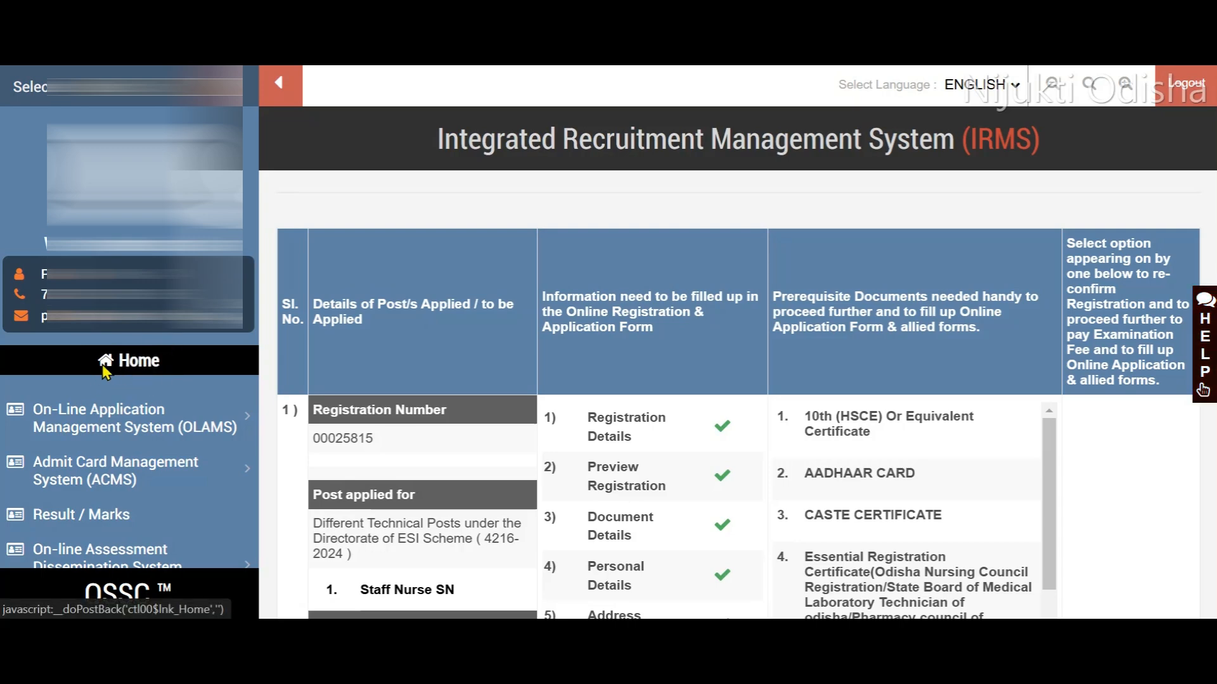
left_click(152, 425)
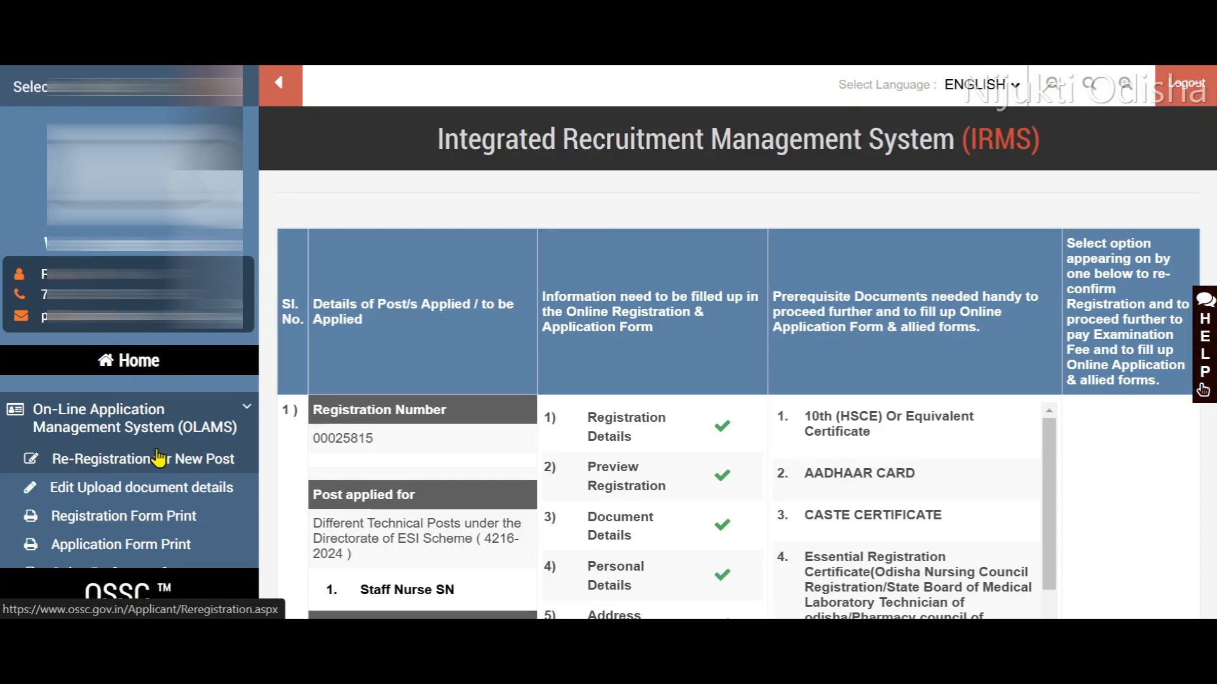
left_click(92, 472)
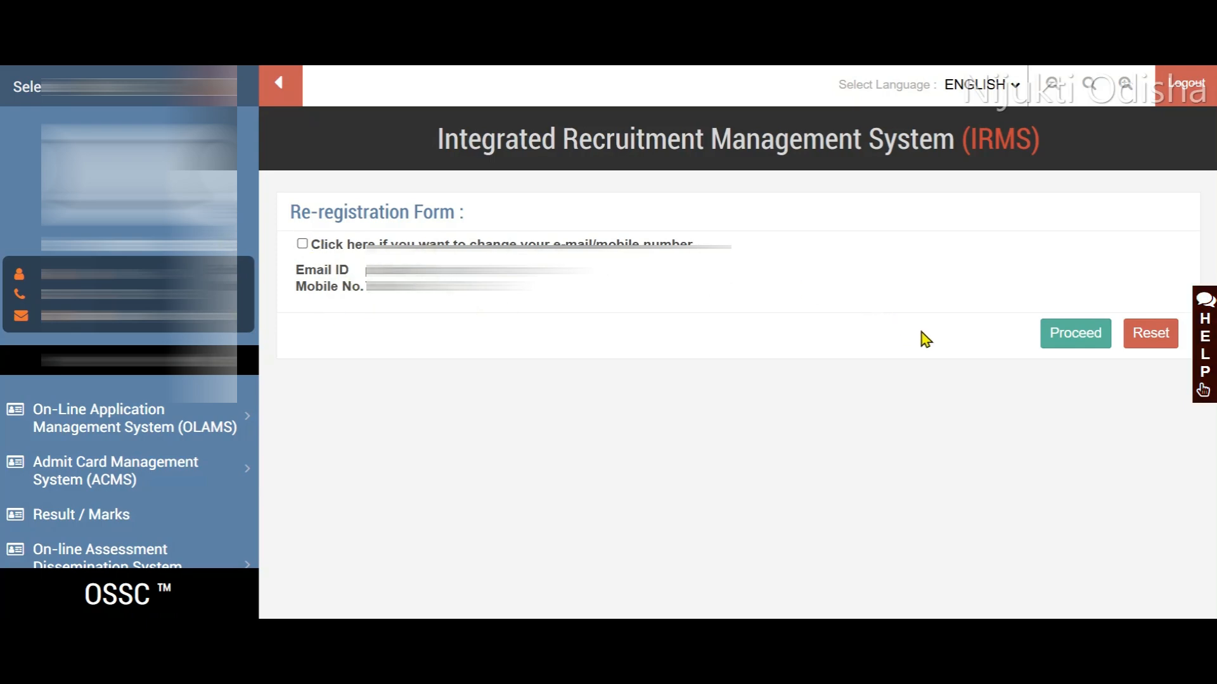
left_click(1075, 346)
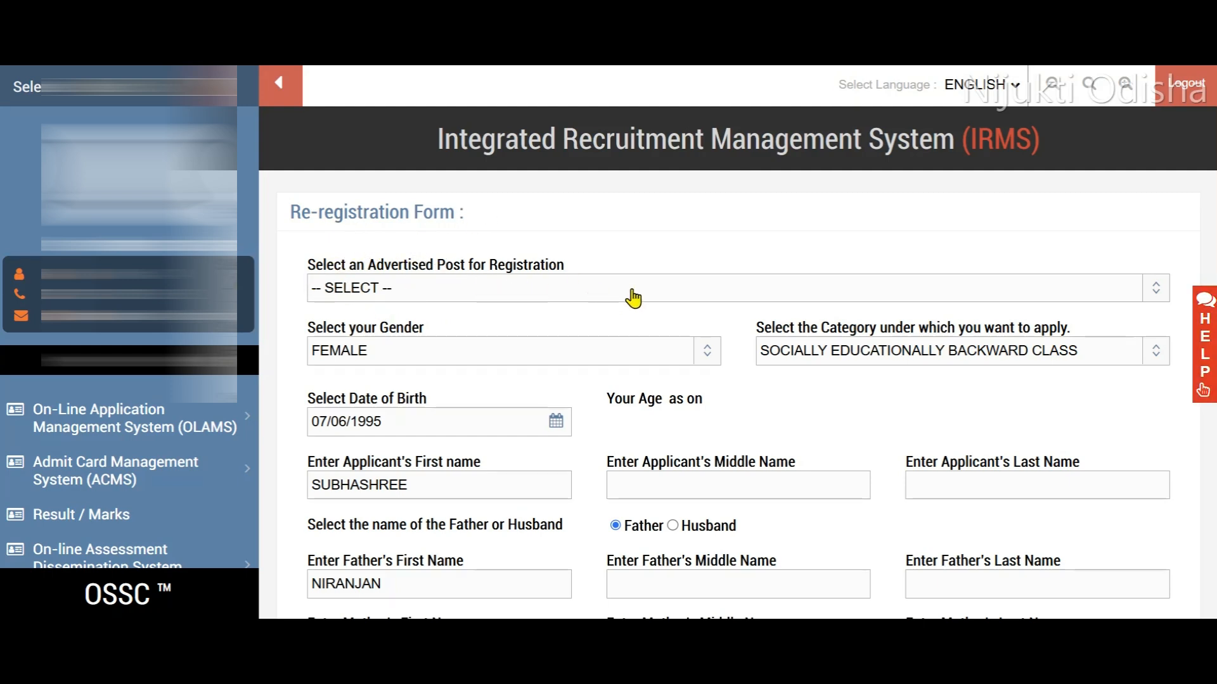
- Select the Combined Recruitment Examination for Junior Stenographer as the advertised post and answer NO to having been debarred from recruitment examinations
left_click(658, 288)
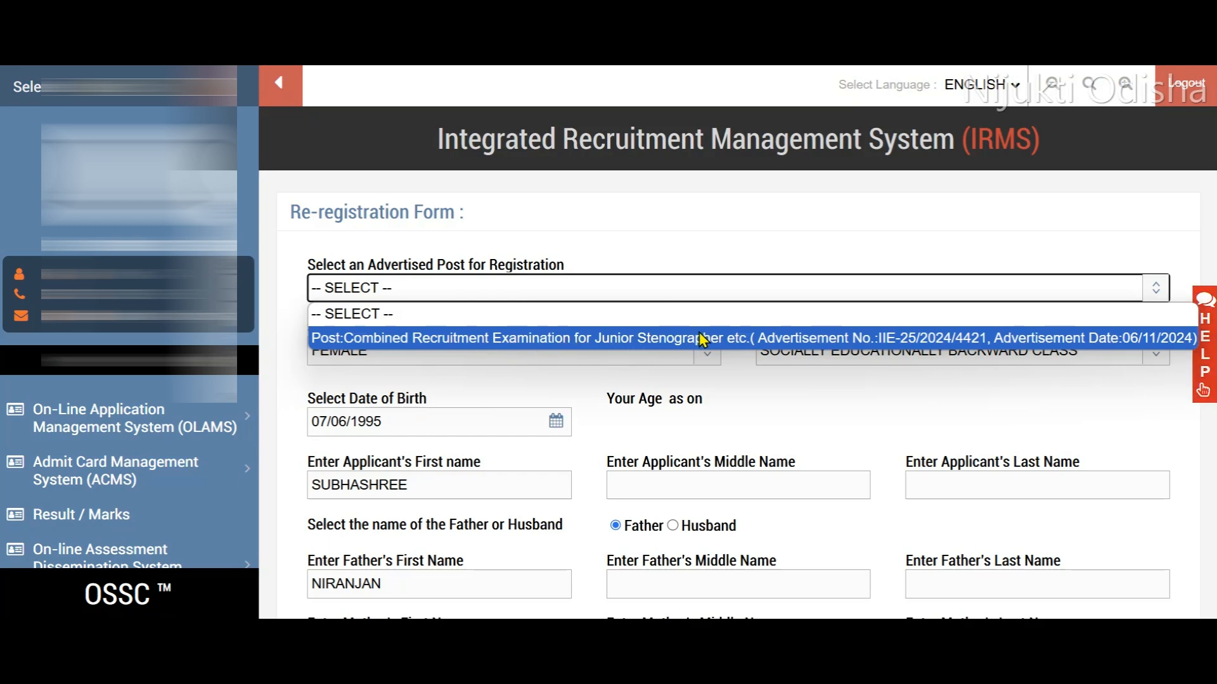
left_click(722, 339)
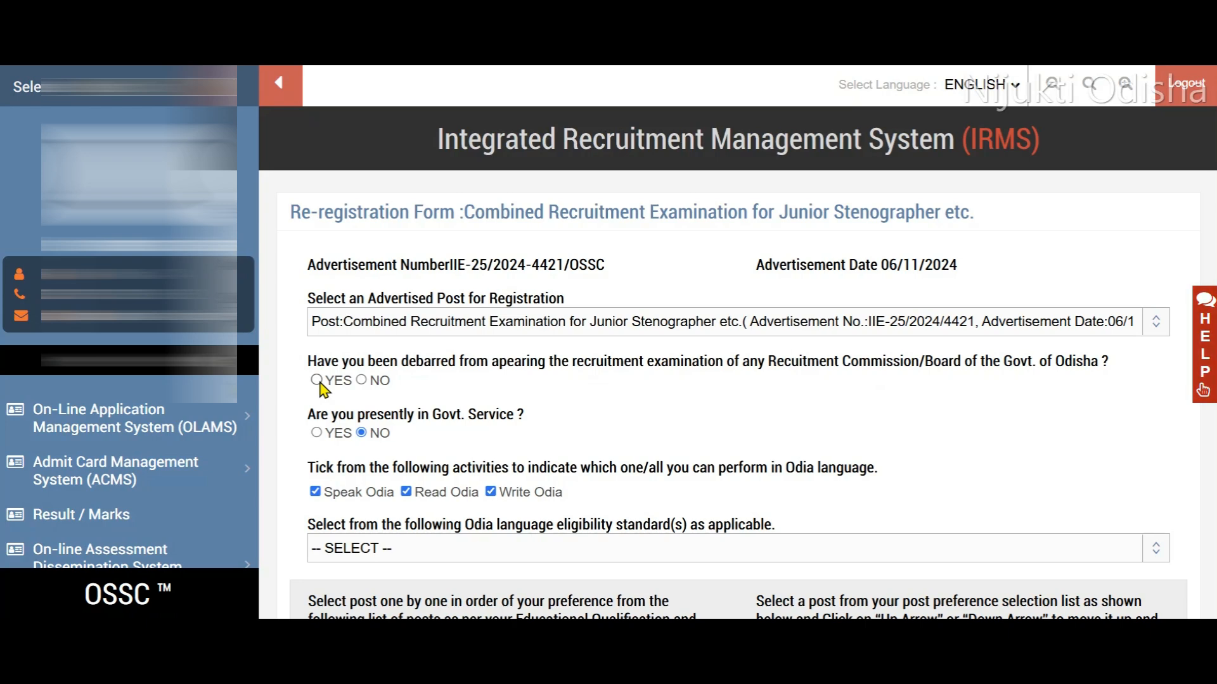
left_click(362, 380)
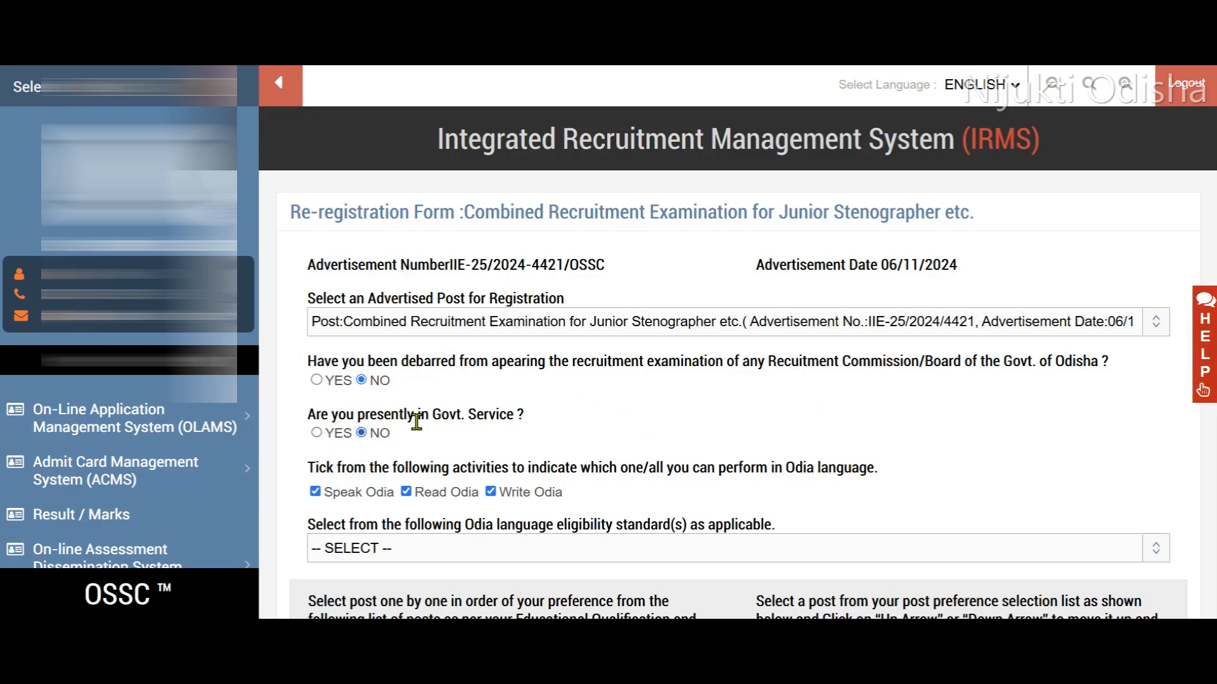
- Set the Odia language eligibility standard to passed in Odia as a language subject in the final examination of Class-VII or above
scroll(506, 410, "down", 2)
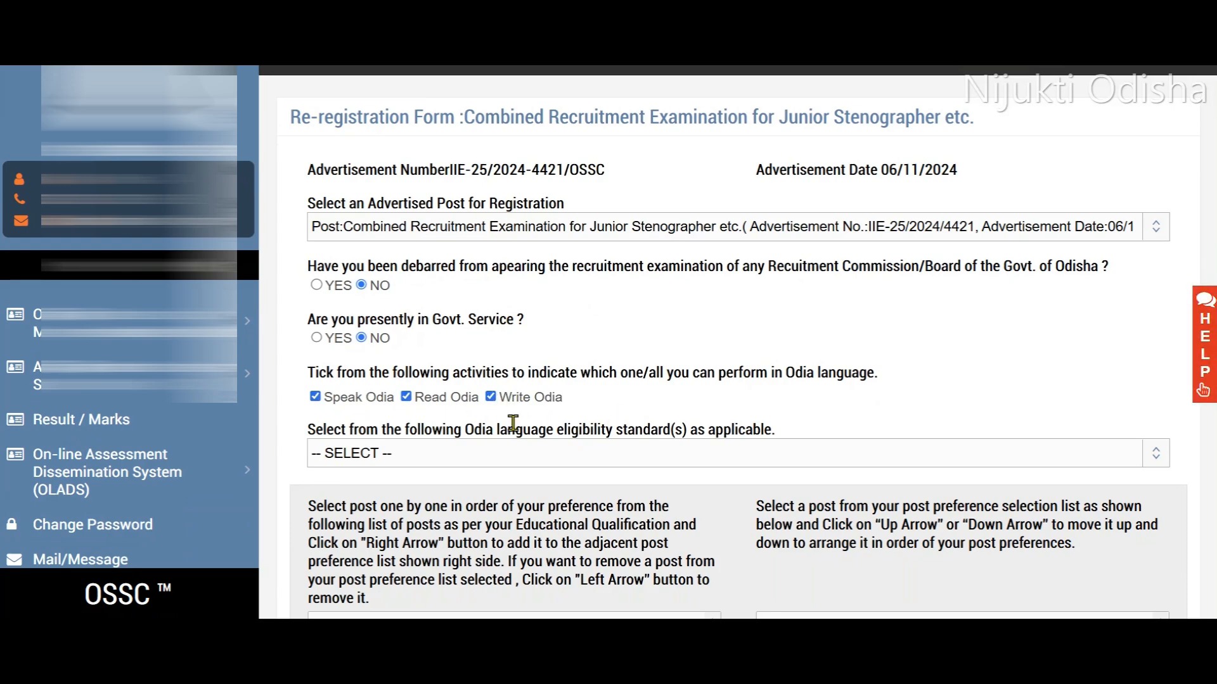
scroll(552, 422, "down", 2)
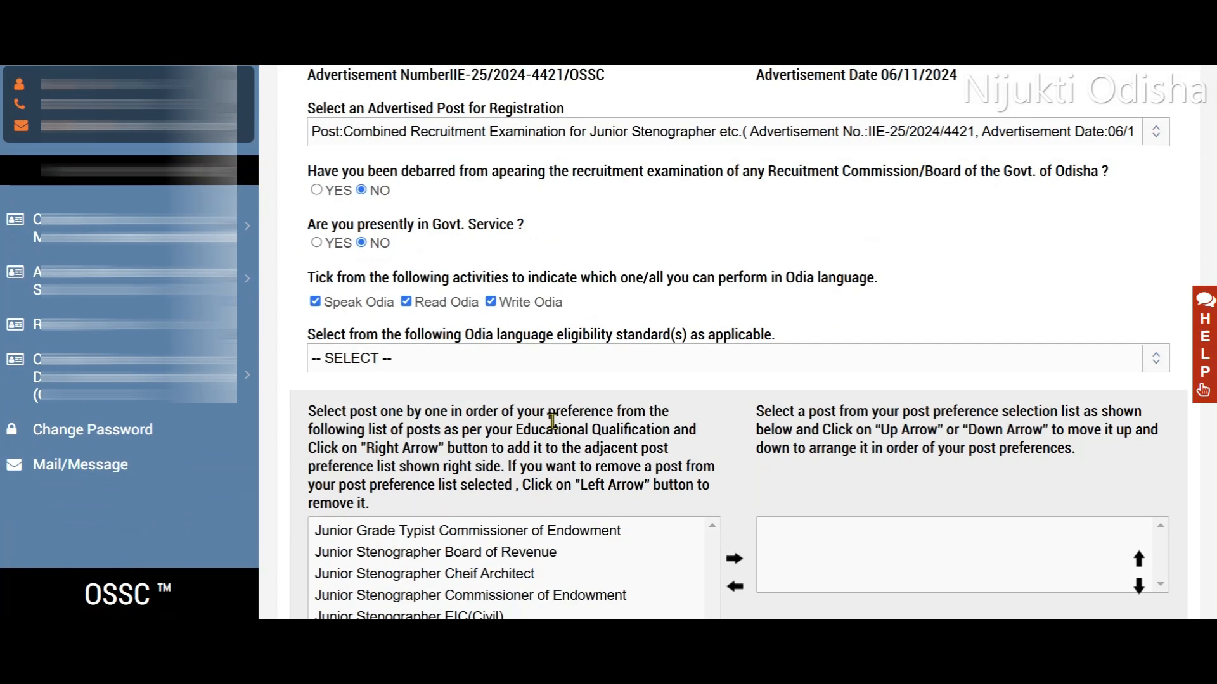
left_click(608, 370)
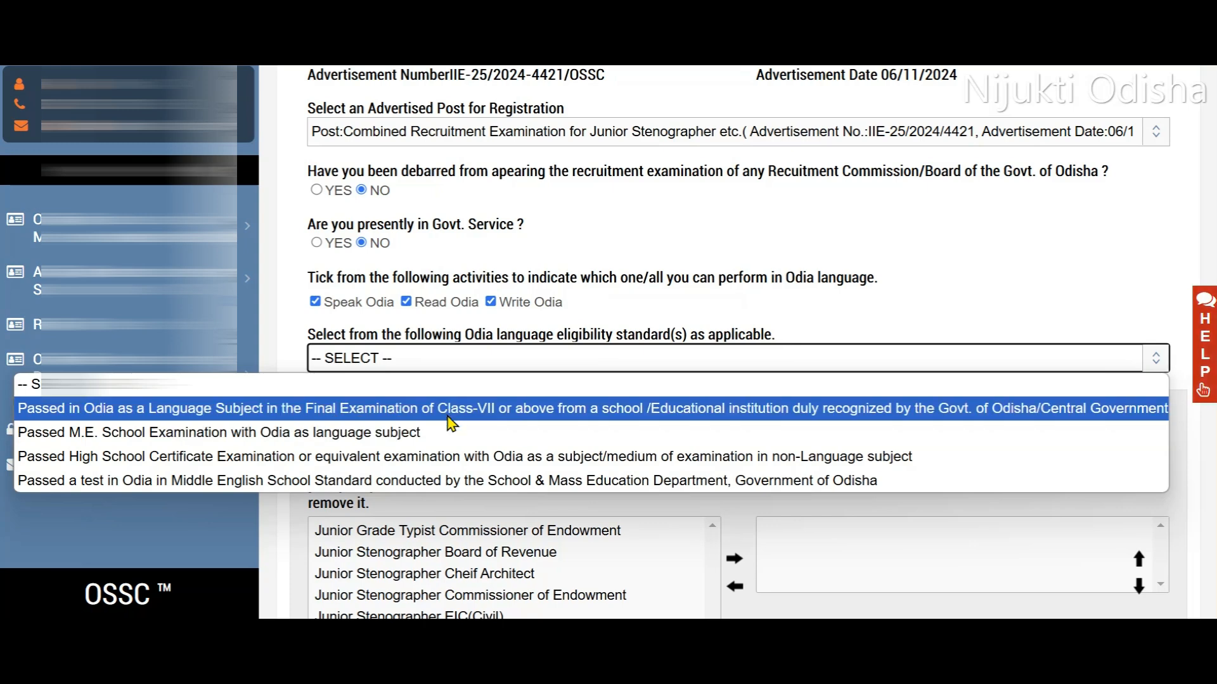
left_click(503, 408)
- Add the Junior Stenographer posts for State Transport Authority, Commissioner of Endowment, State Transport Authority field offices, EIC(Electricity), Board of Revenue and EIC(Civil) to the preferences
scroll(681, 387, "down", 3)
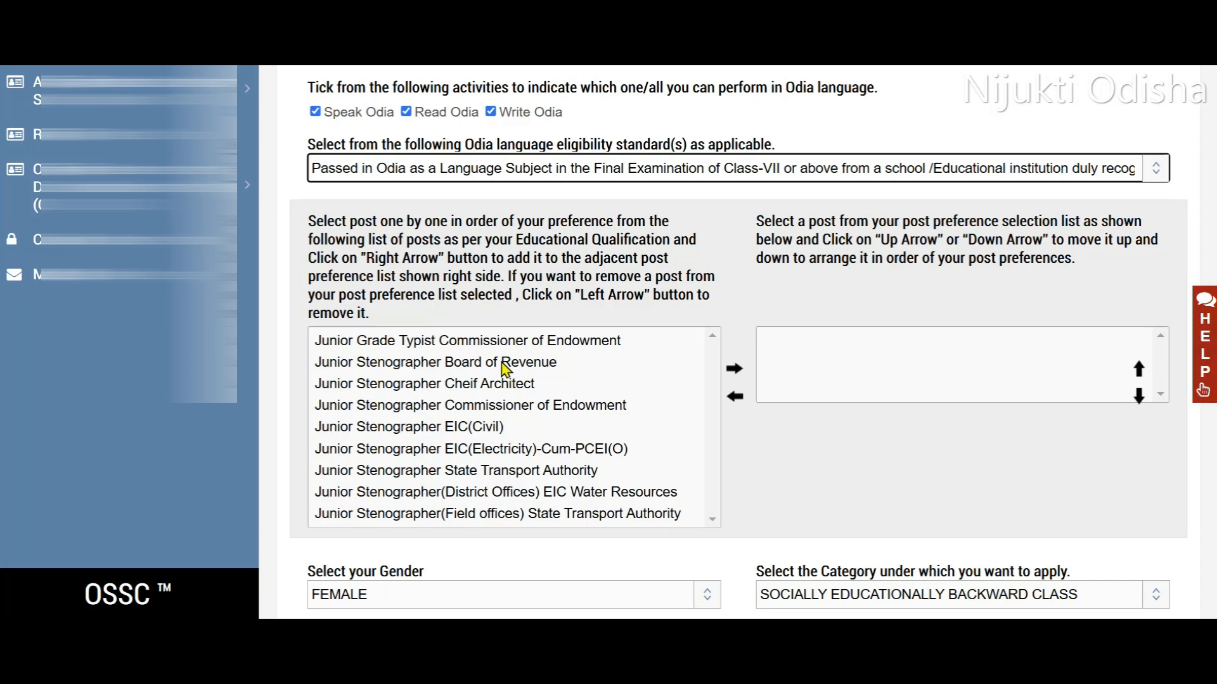
scroll(421, 388, "down", 2)
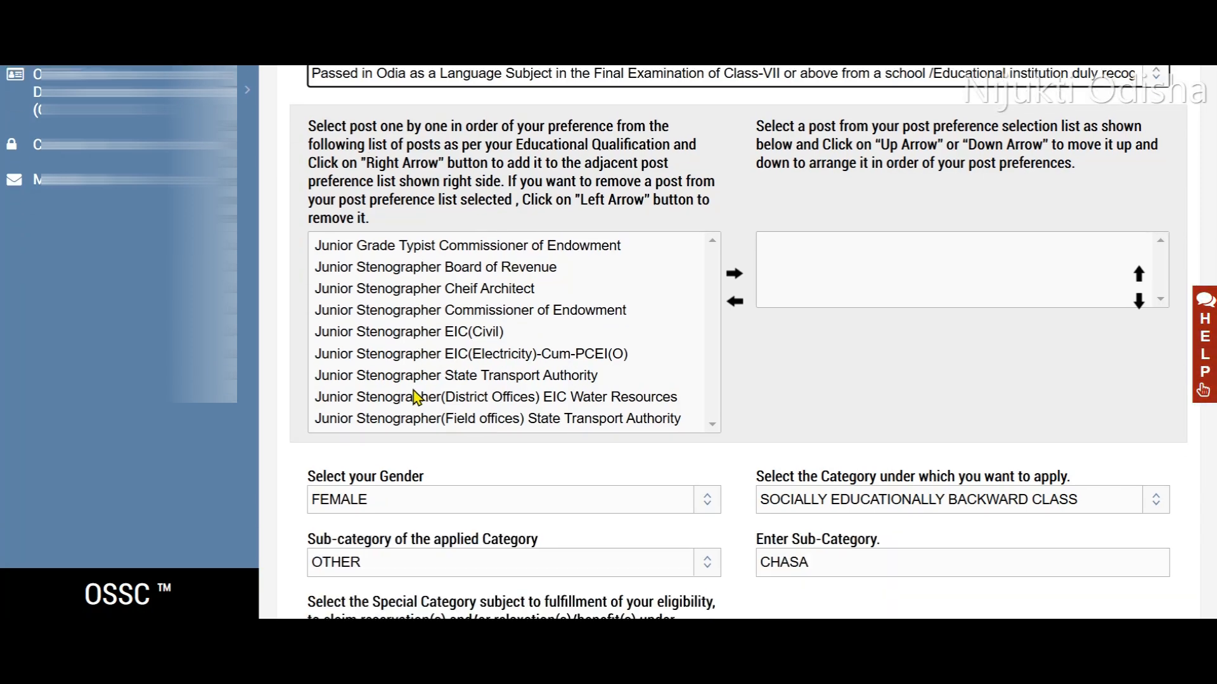
left_click(394, 371)
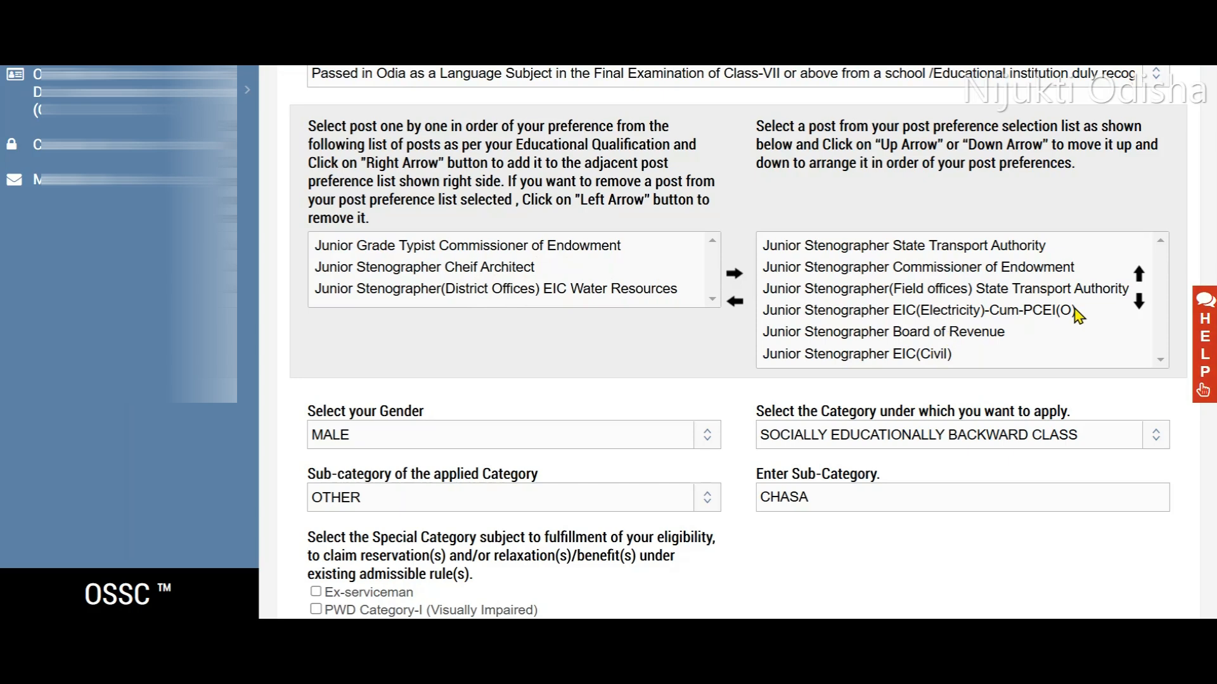
- Reorder the post preferences with State Transport Authority field offices first and EIC(Electricity)-Cum-PCEI(O) second
left_click(1039, 290)
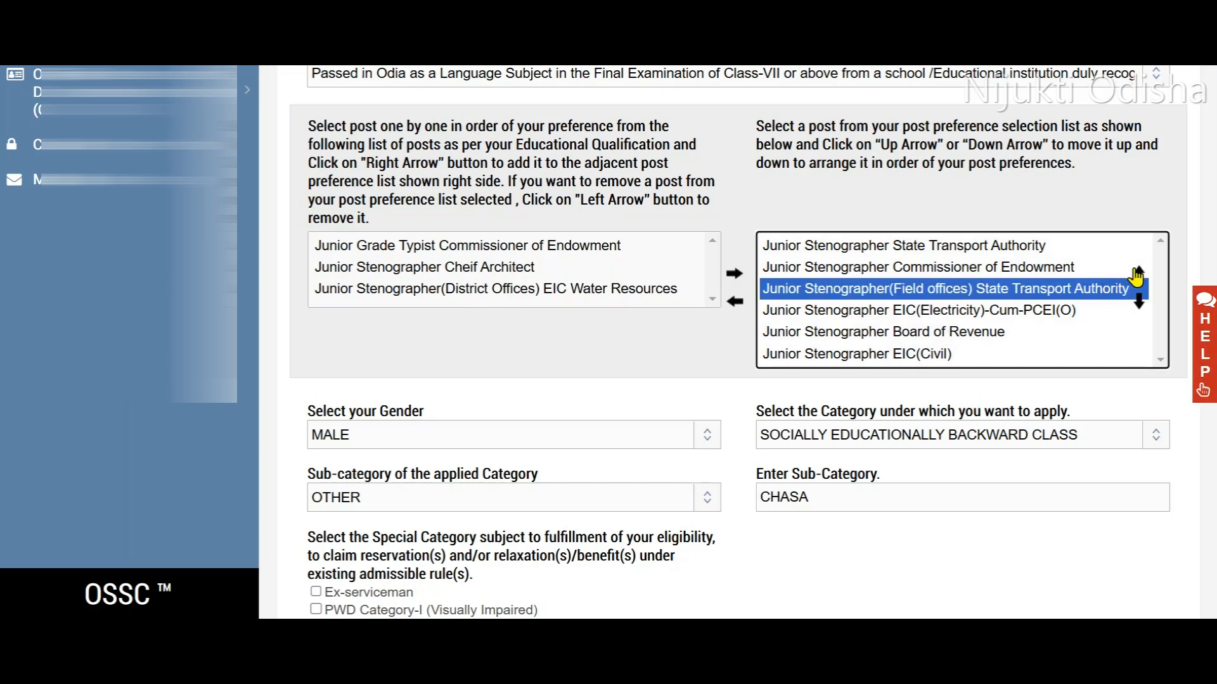
left_click(1137, 274)
left_click(1137, 274)
left_click(920, 312)
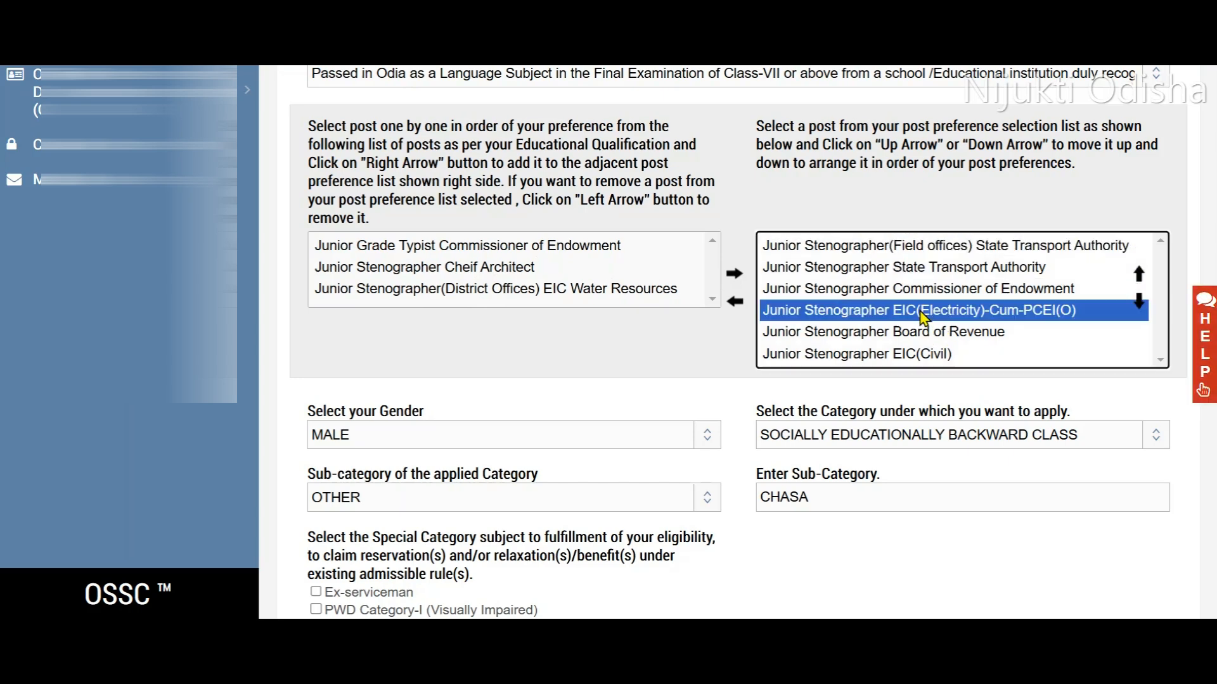
left_click(1138, 274)
left_click(1138, 274)
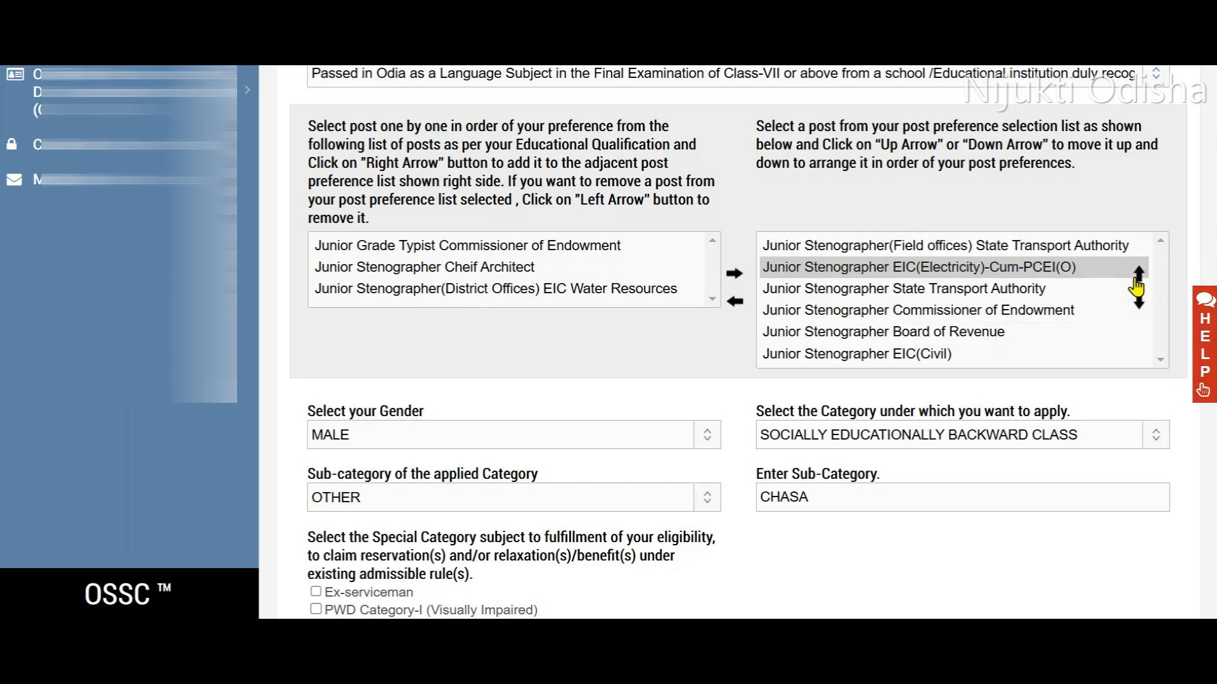
left_click(925, 333)
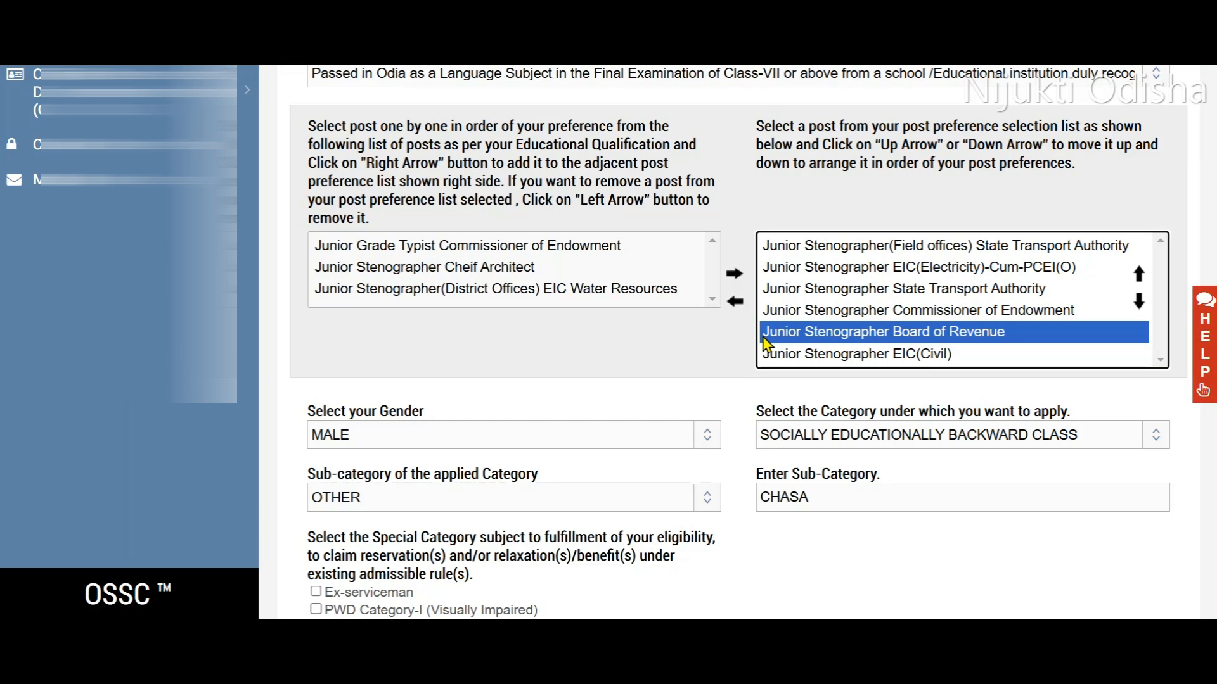
left_click(795, 311)
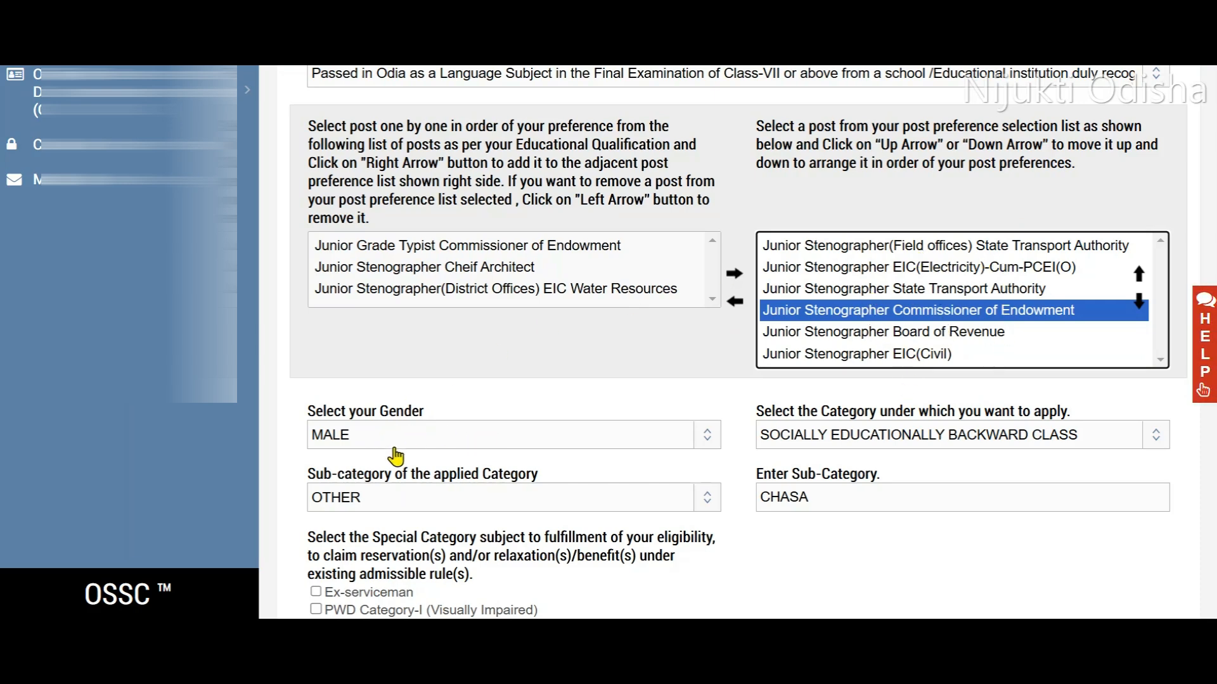
- Check the available options for the application category and its sub-category, keeping the current selections
left_click(830, 443)
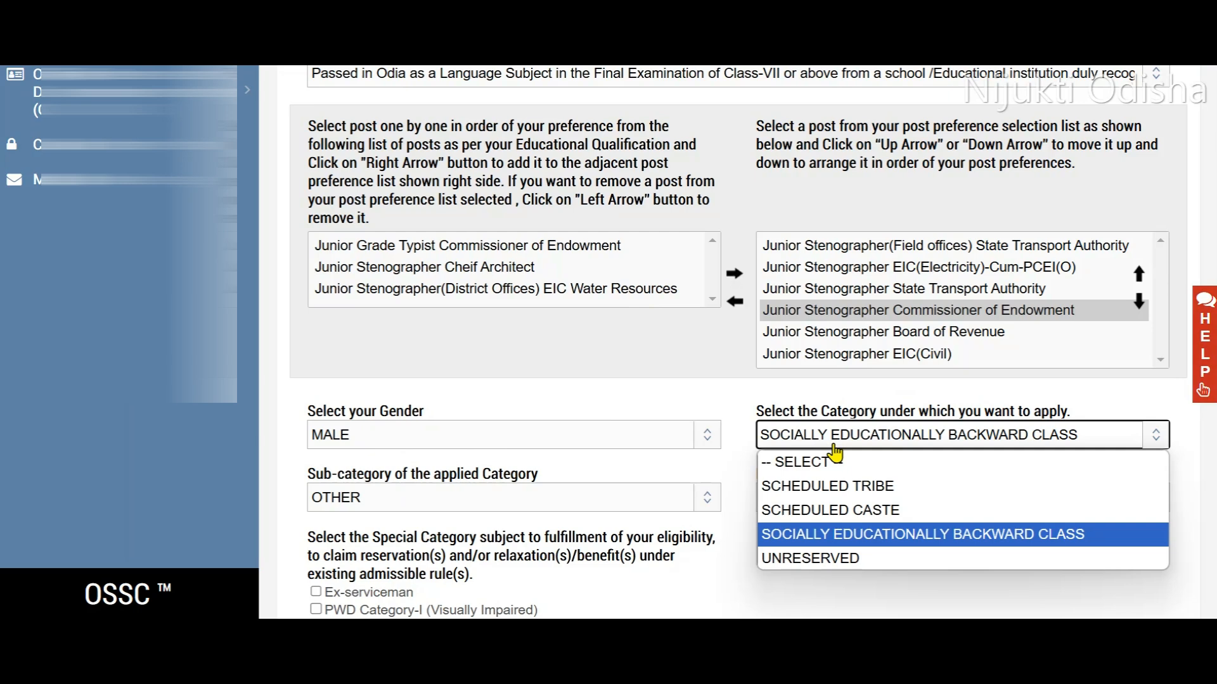
left_click(725, 473)
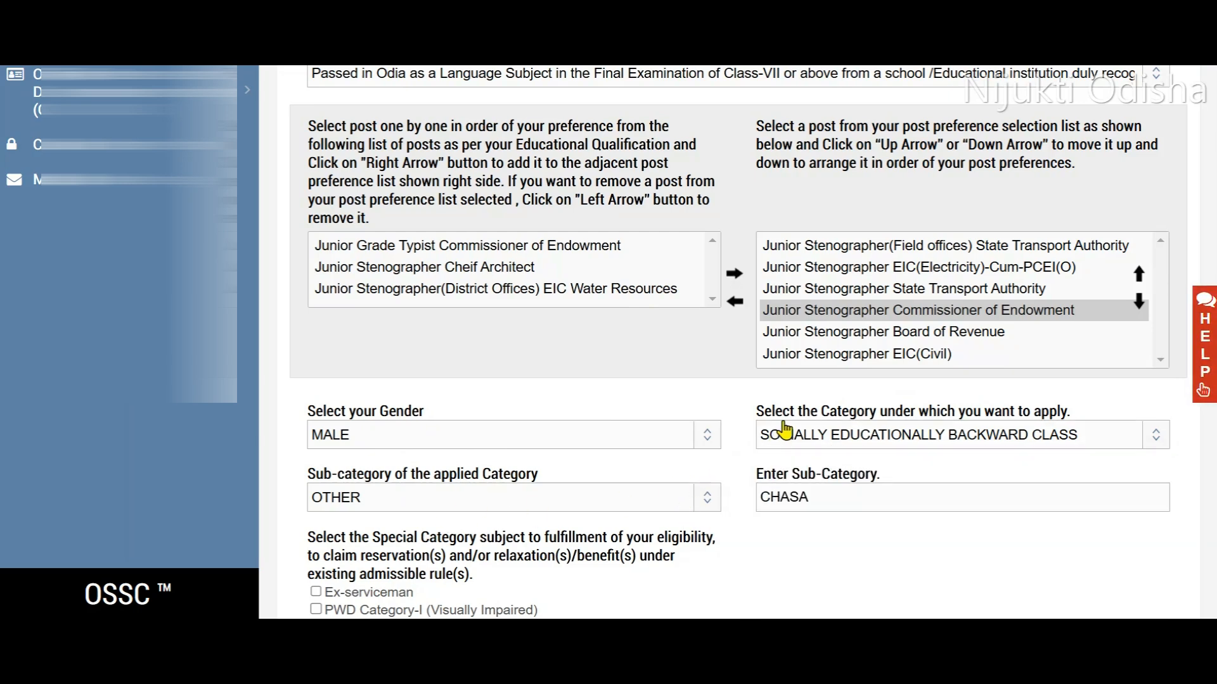
left_click(526, 502)
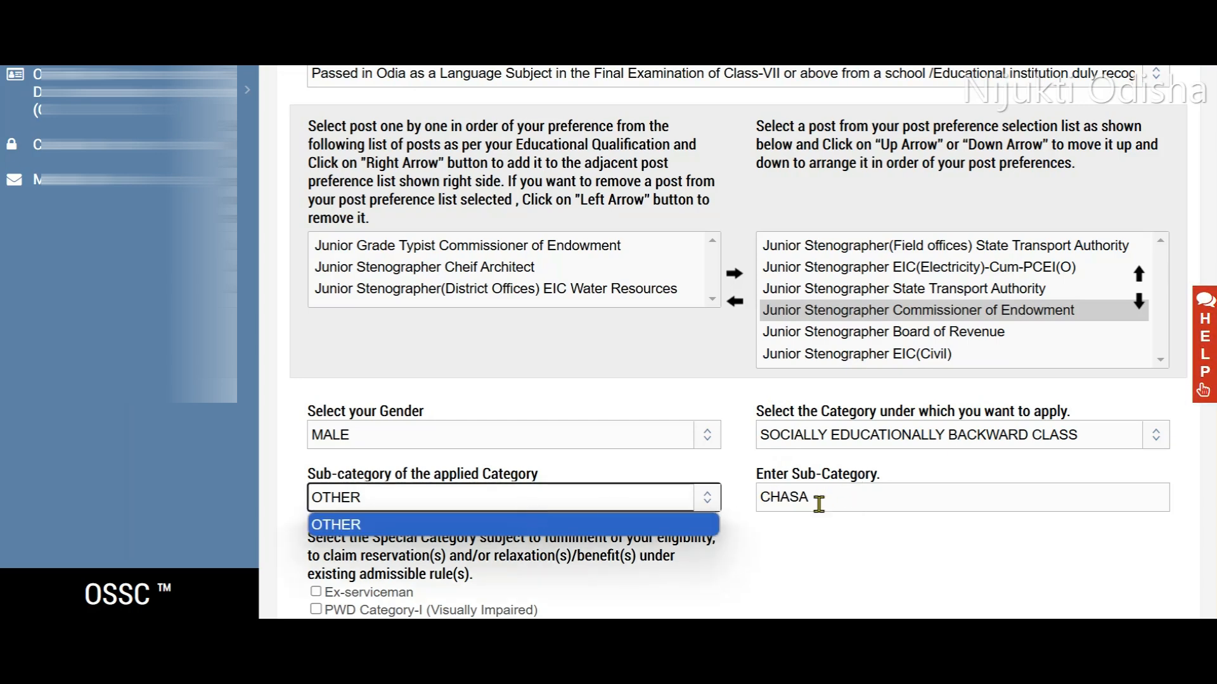
left_click(842, 551)
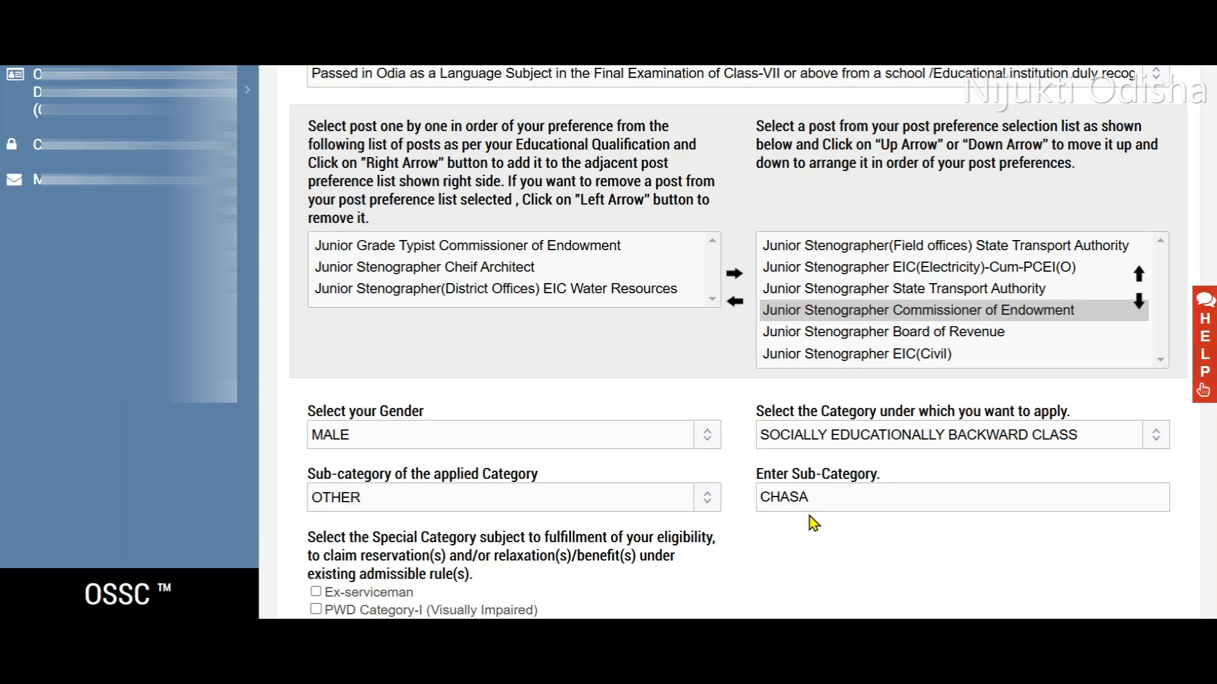
- Accept the solemn declaration at the end of the re-registration form and preview the registration
scroll(332, 171, "down", 7)
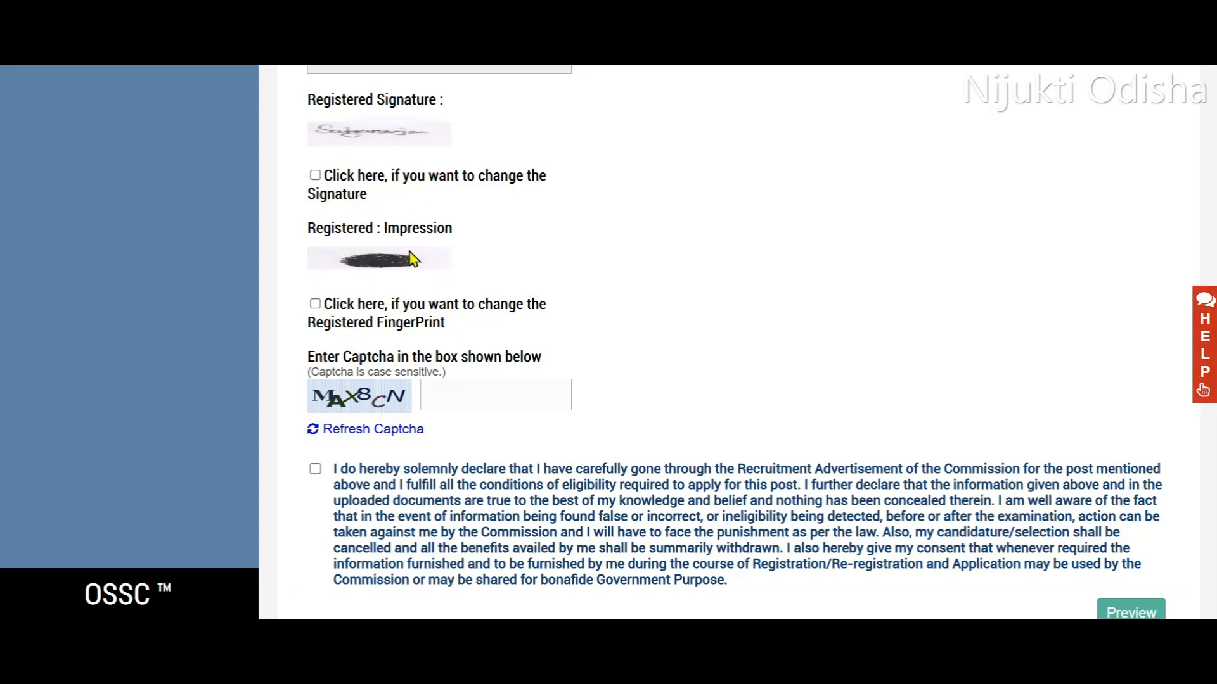
scroll(462, 261, "down", 1)
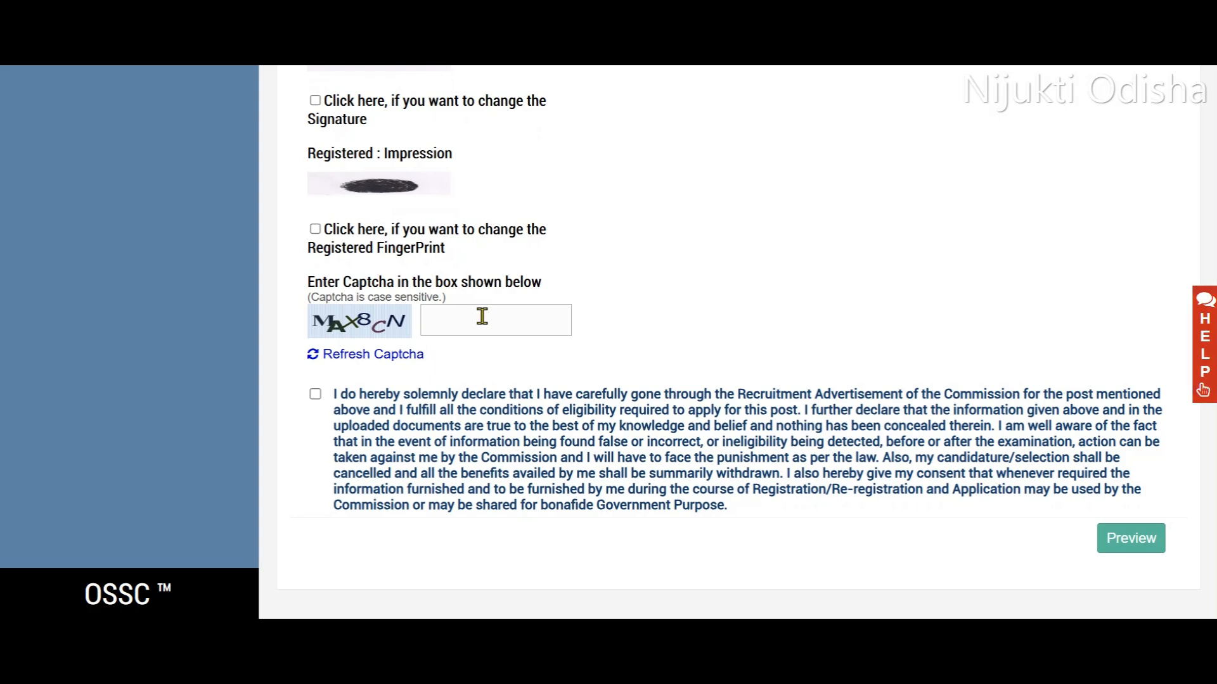
left_click(315, 395)
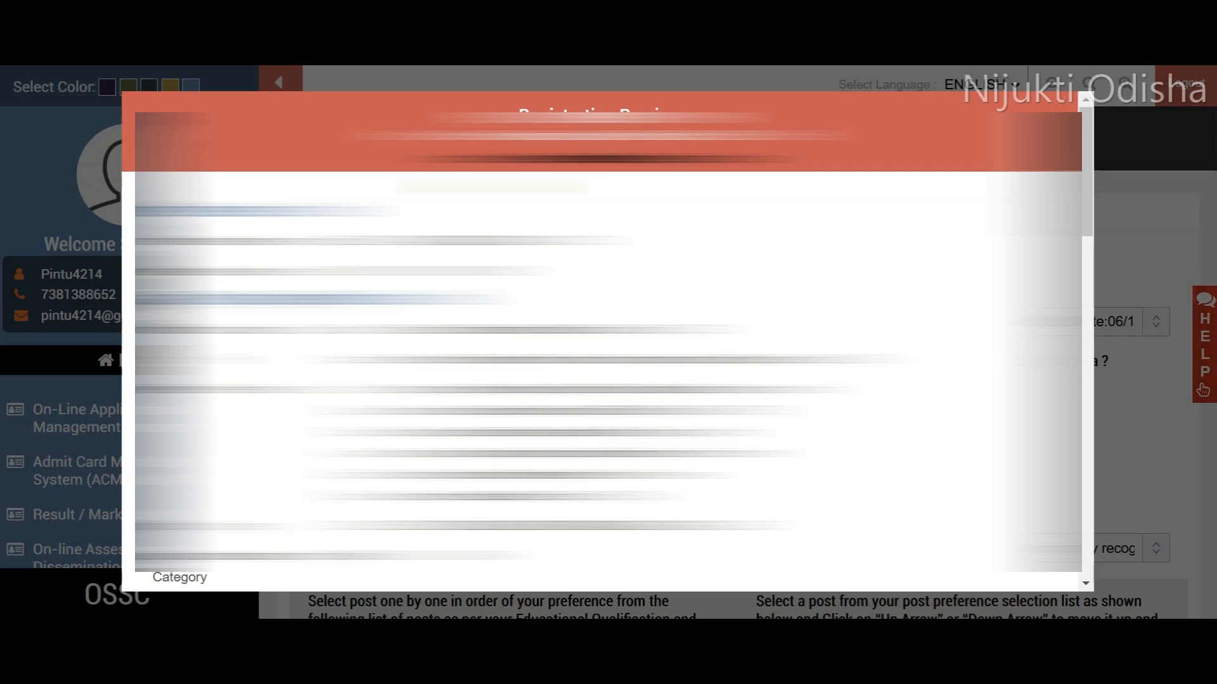
- Review the registration through to the fees and educational qualification details, and return to the home page
scroll(608, 343, "down", 12)
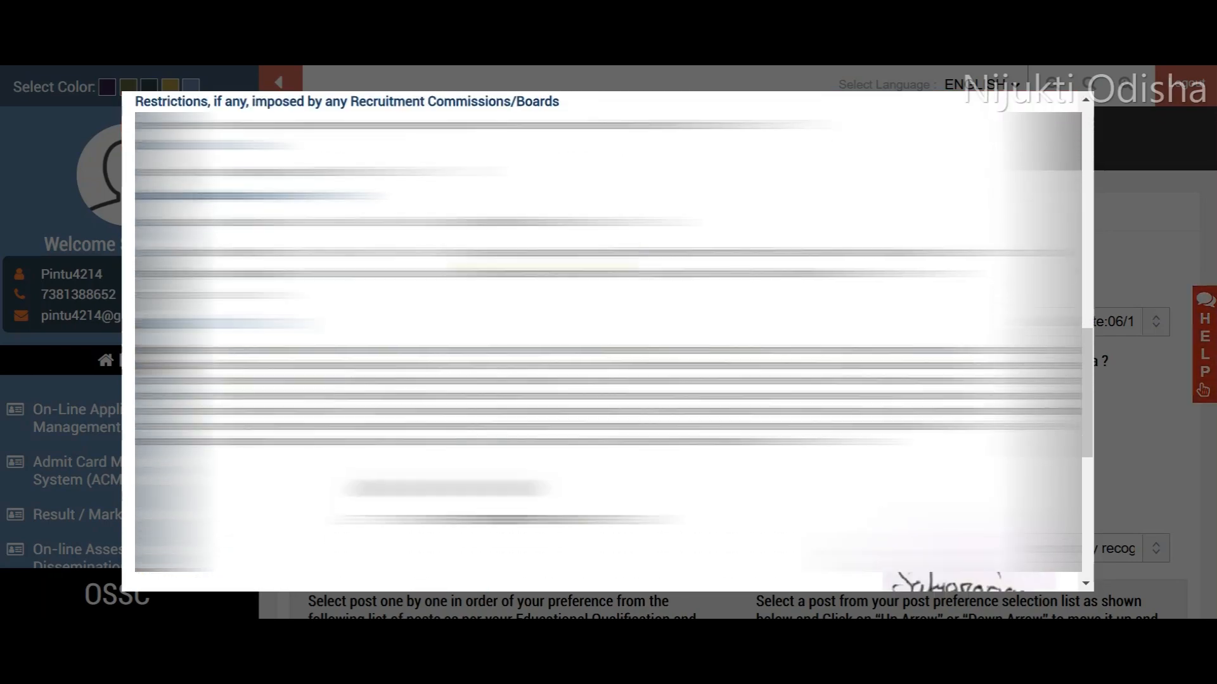
scroll(608, 342, "down", 5)
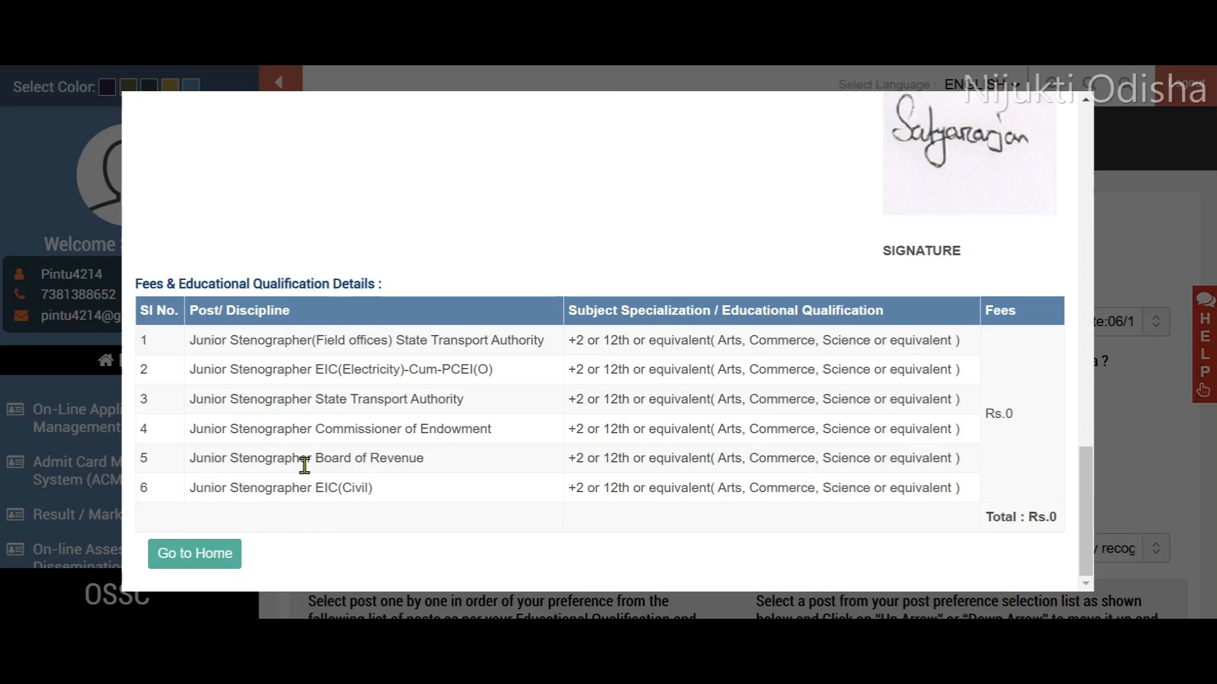
left_click(185, 557)
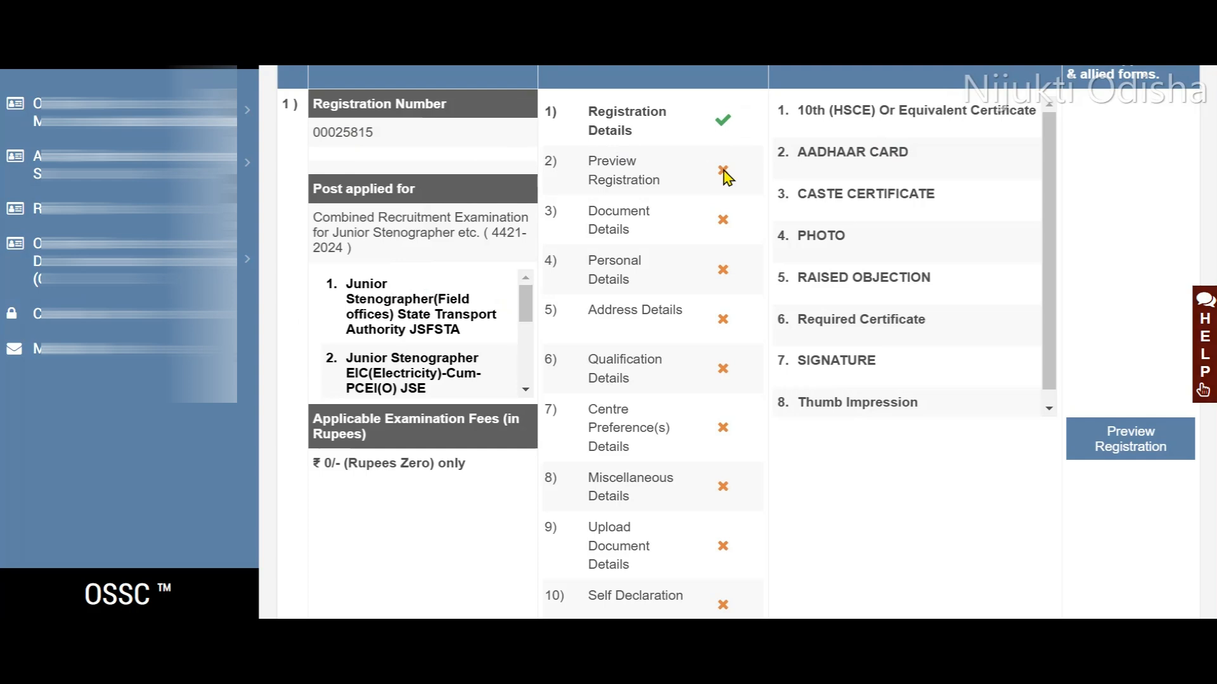
- Preview the Junior Stenographer registration from the application status list and confirm it
left_click(1109, 439)
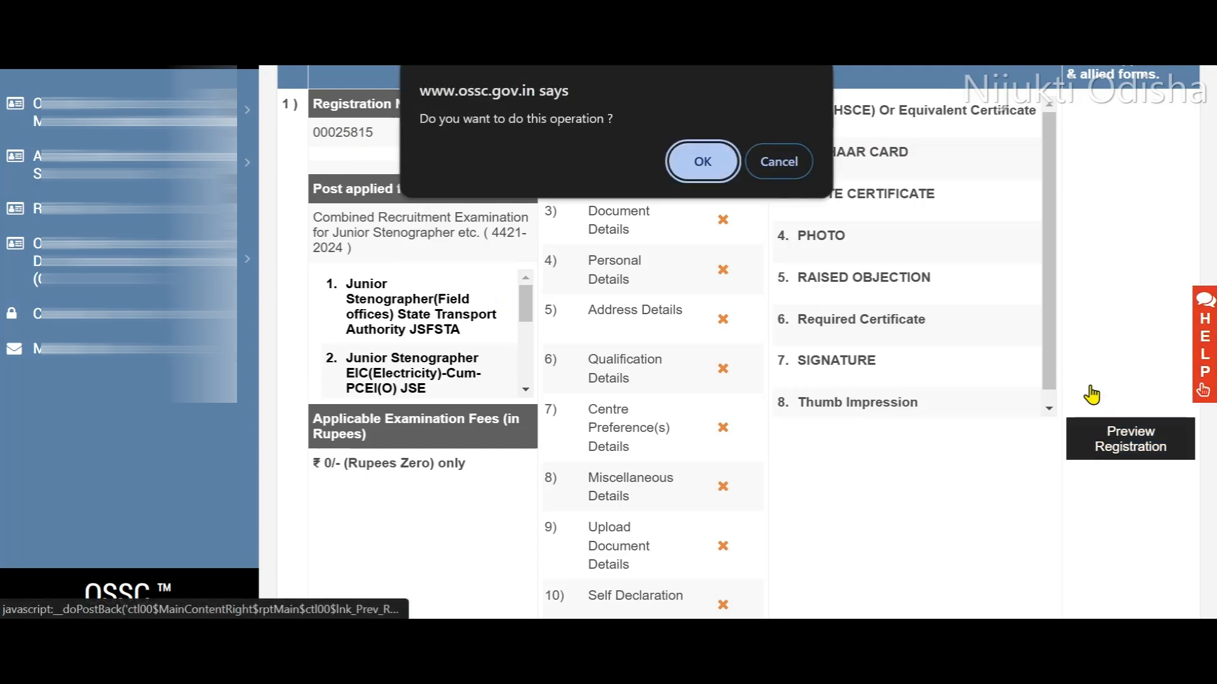
left_click(710, 166)
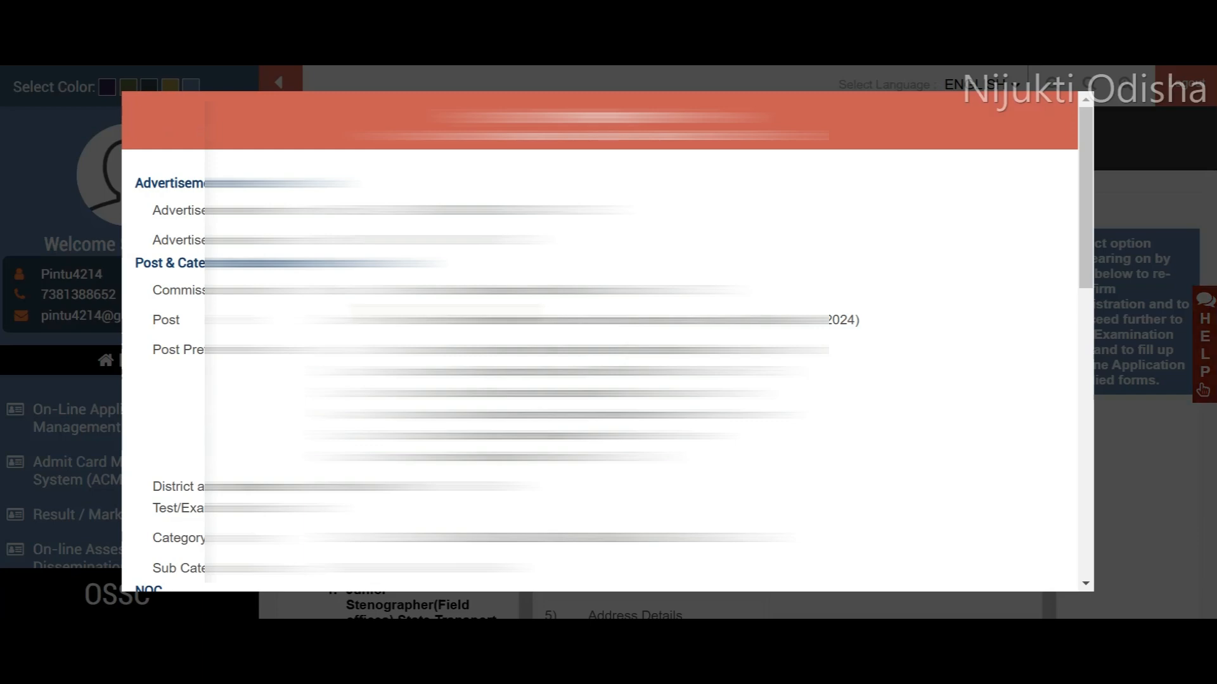
scroll(599, 342, "down", 15)
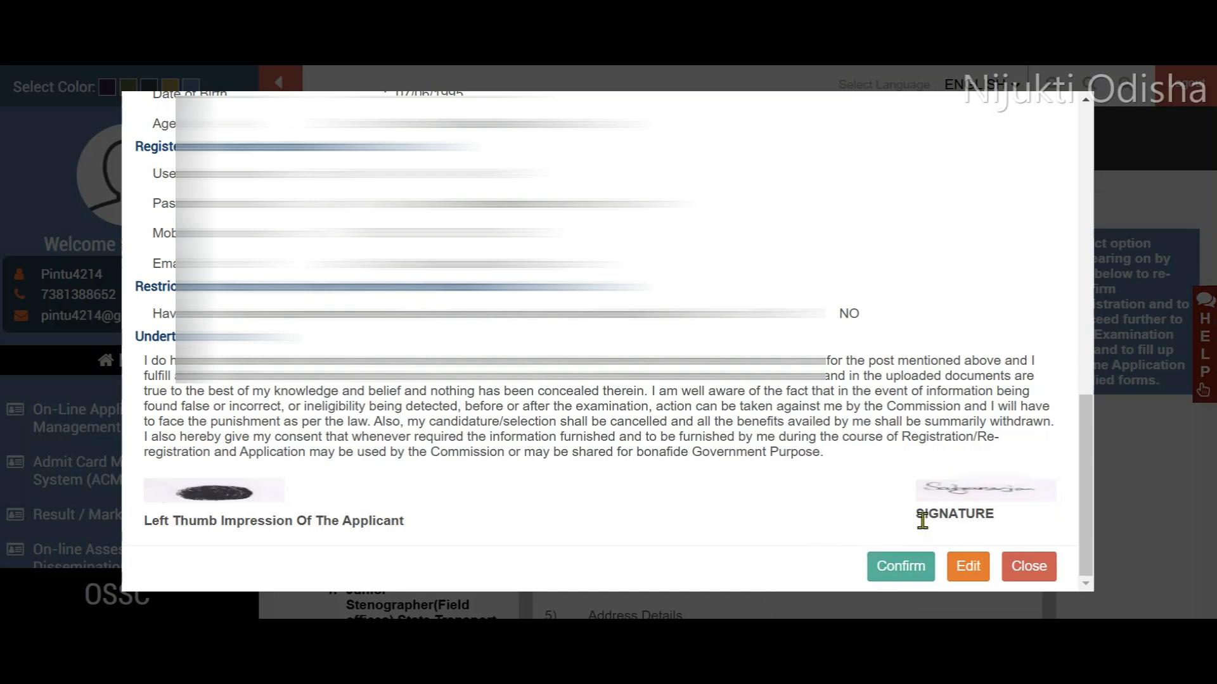
left_click(895, 568)
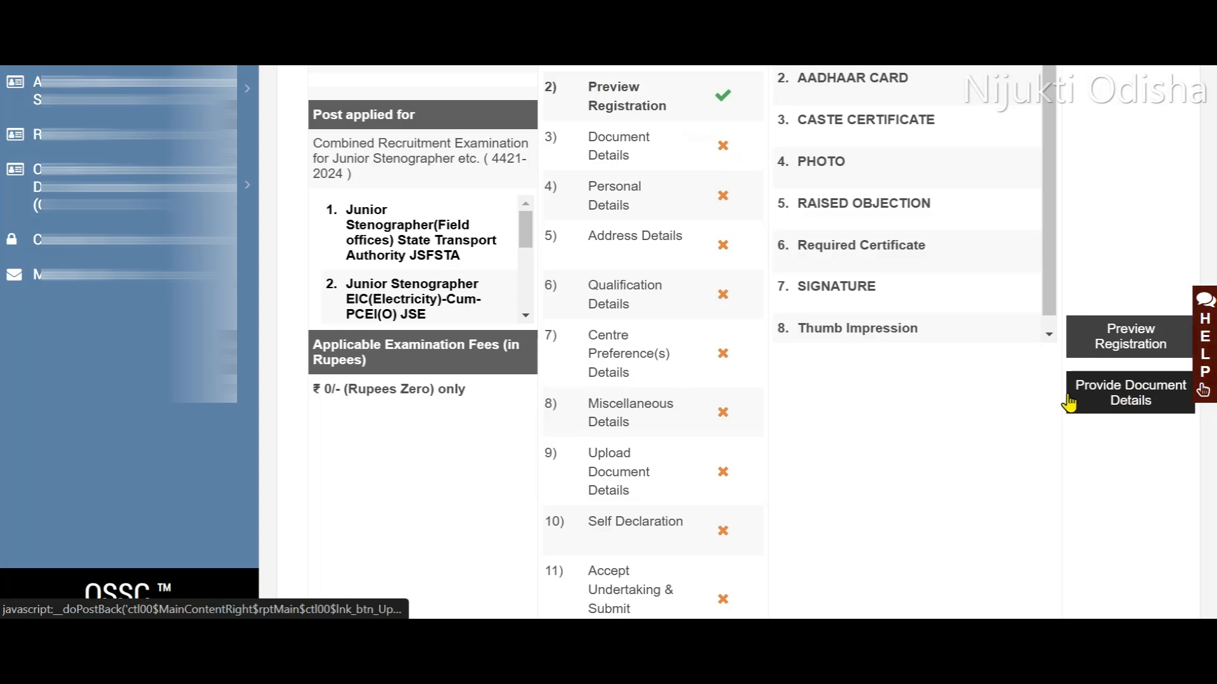
- Open the document details form and check the ID proof and its issuing authority options, keeping AADHAAR CARD and UNIQUE IDENTIFICATION AUTHORITY OF INDIA
left_click(1105, 401)
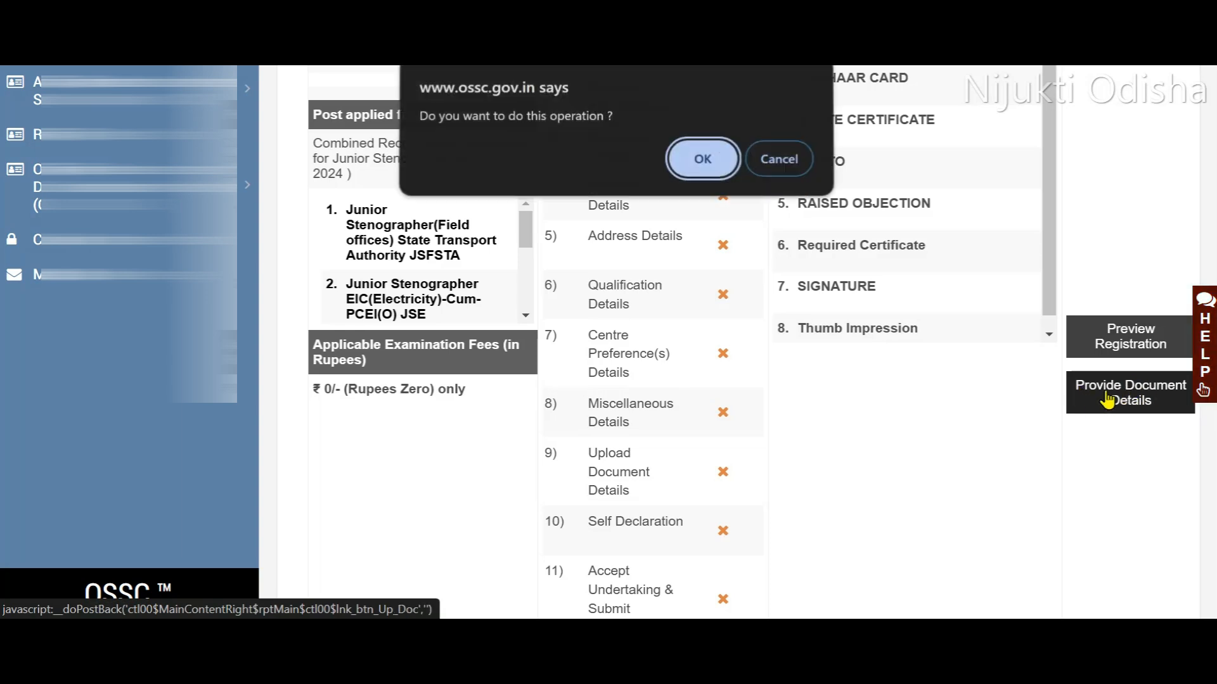
left_click(702, 160)
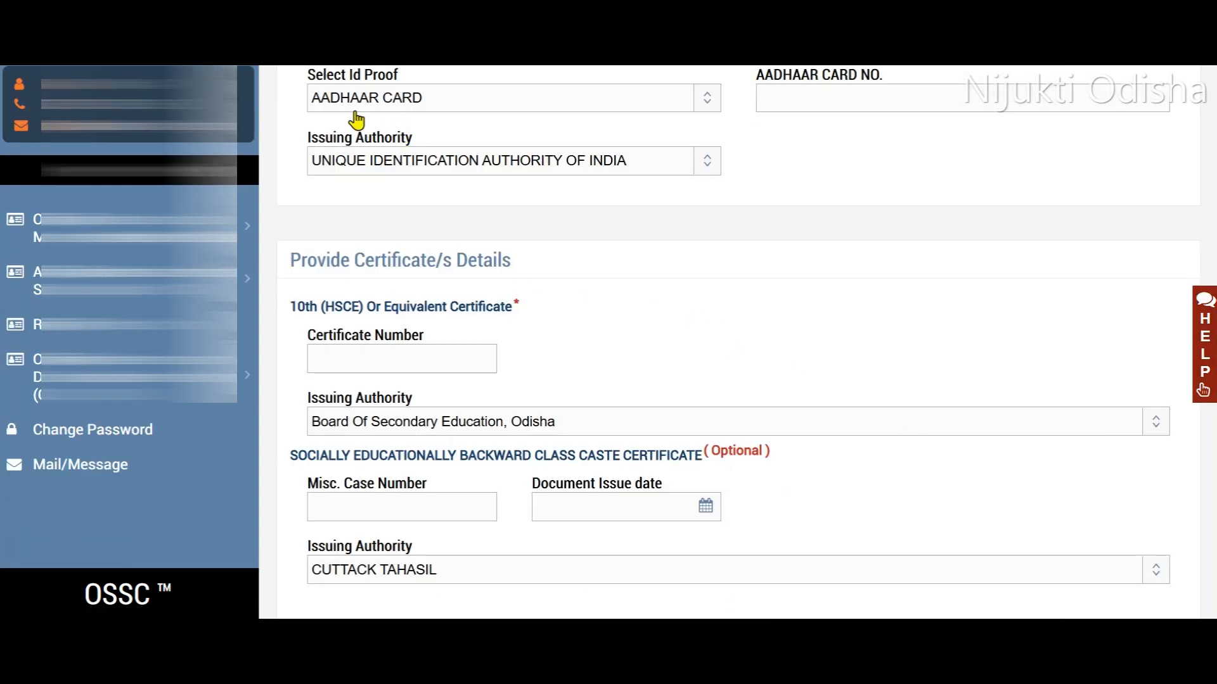
left_click(509, 109)
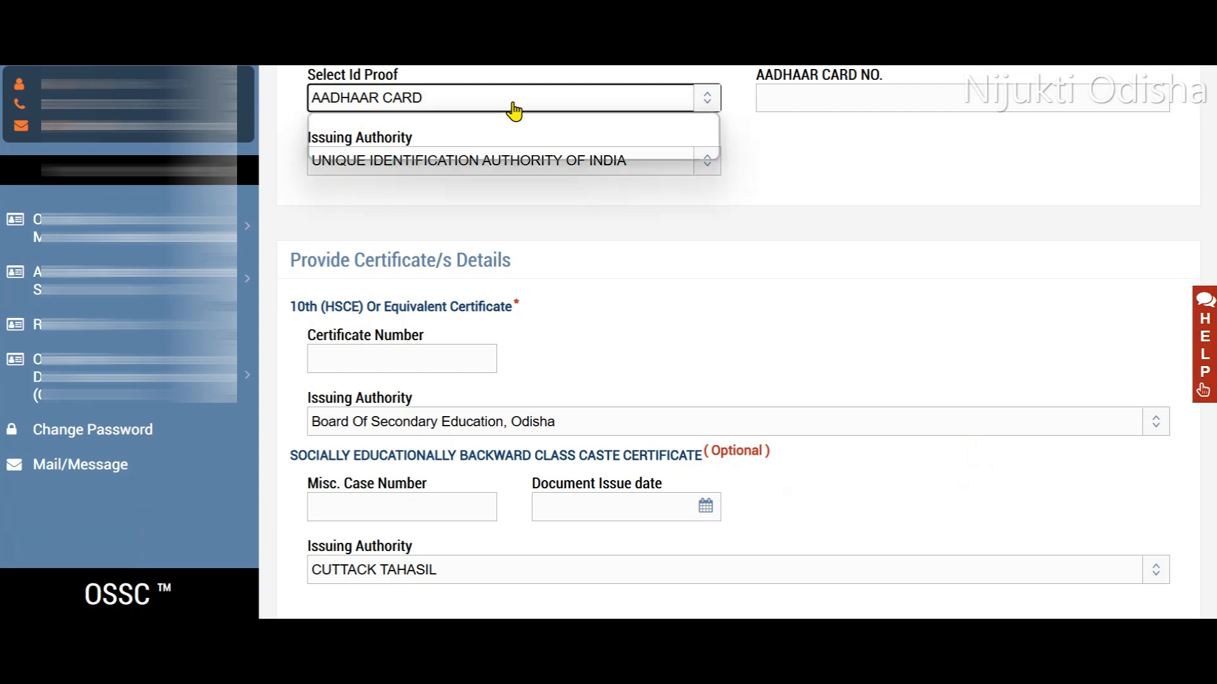
left_click(846, 180)
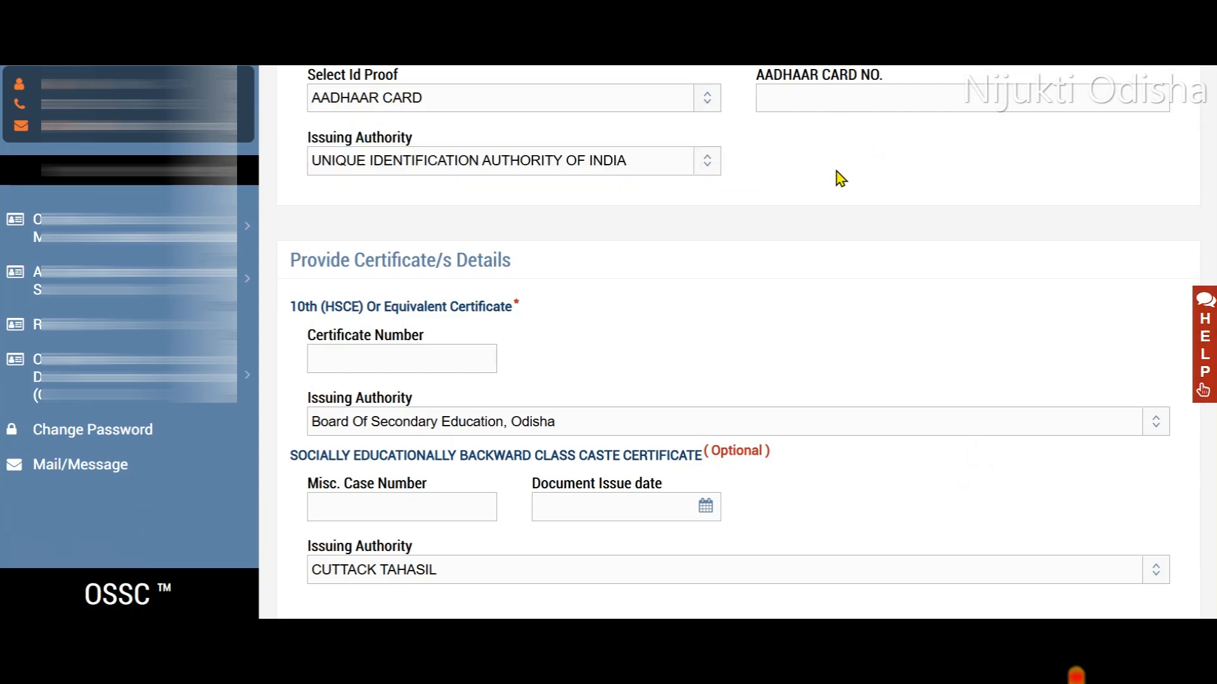
left_click(585, 167)
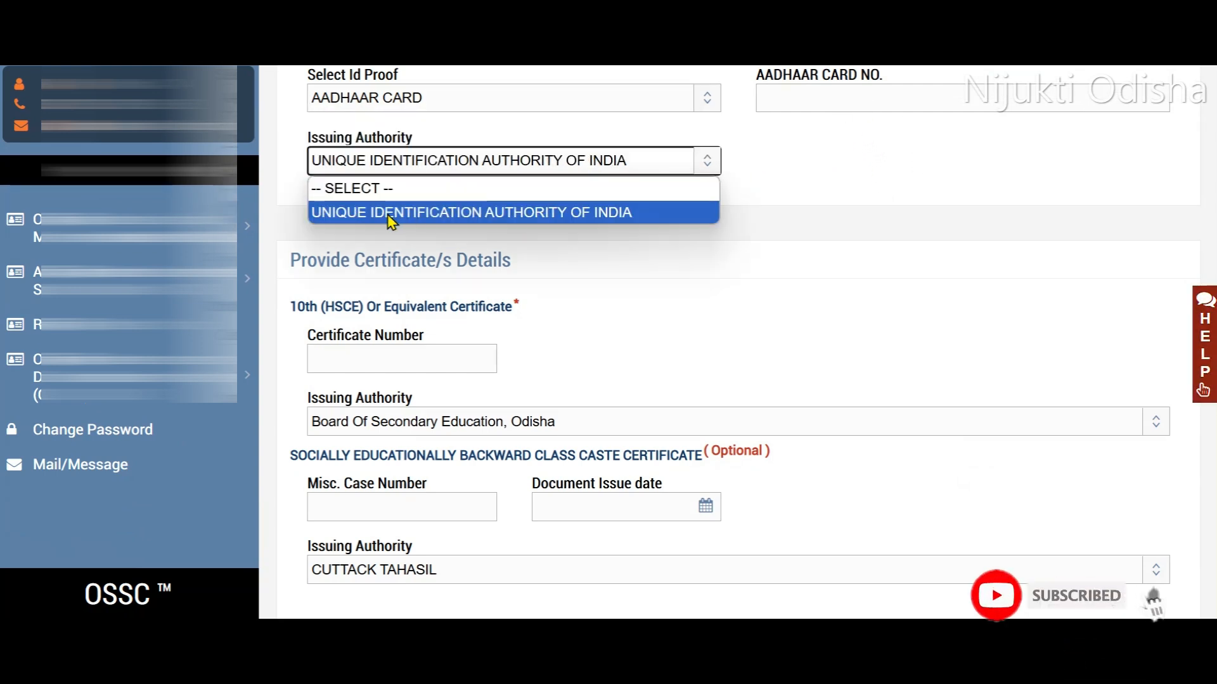
left_click(818, 192)
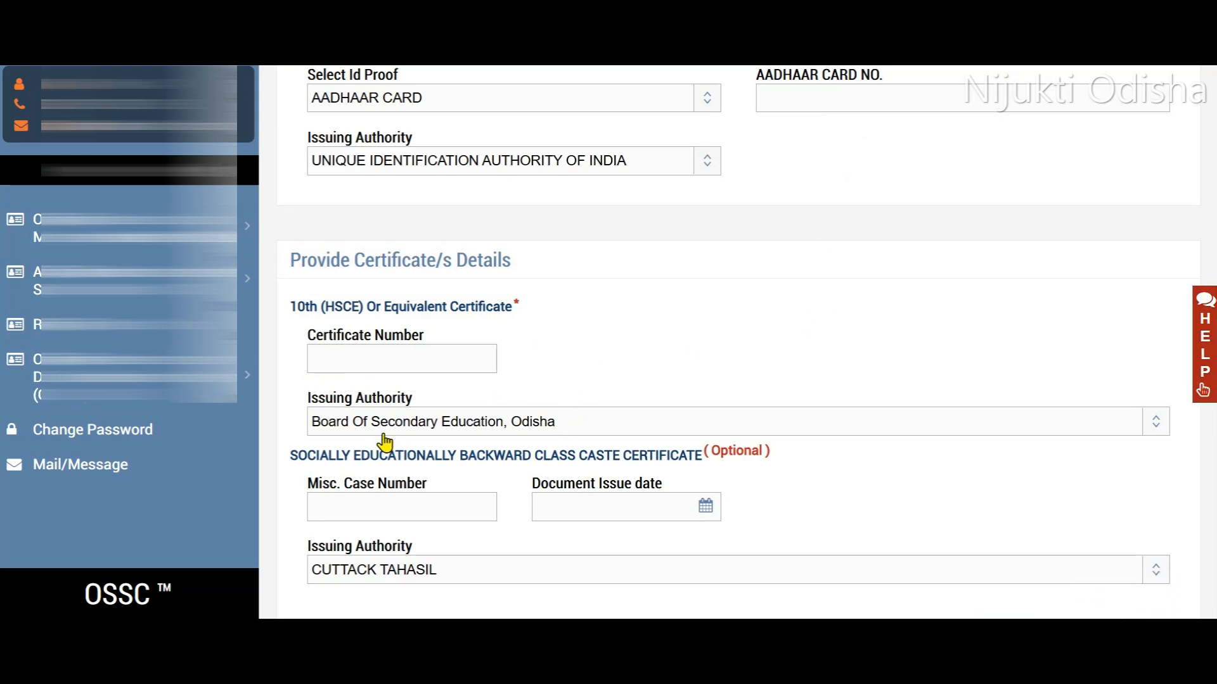
- Check the issuing authority options for the 10th and caste certificates, keeping Board Of Secondary Education, Odisha and CUTTACK TAHASIL
left_click(593, 433)
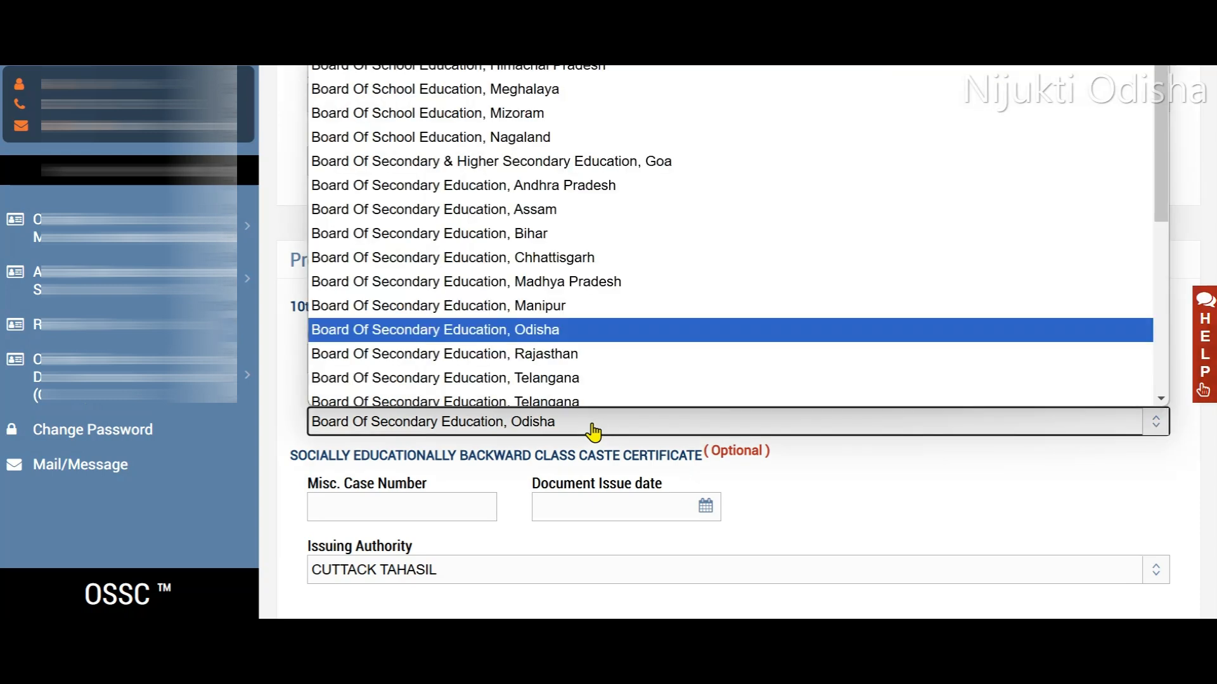
left_click(889, 510)
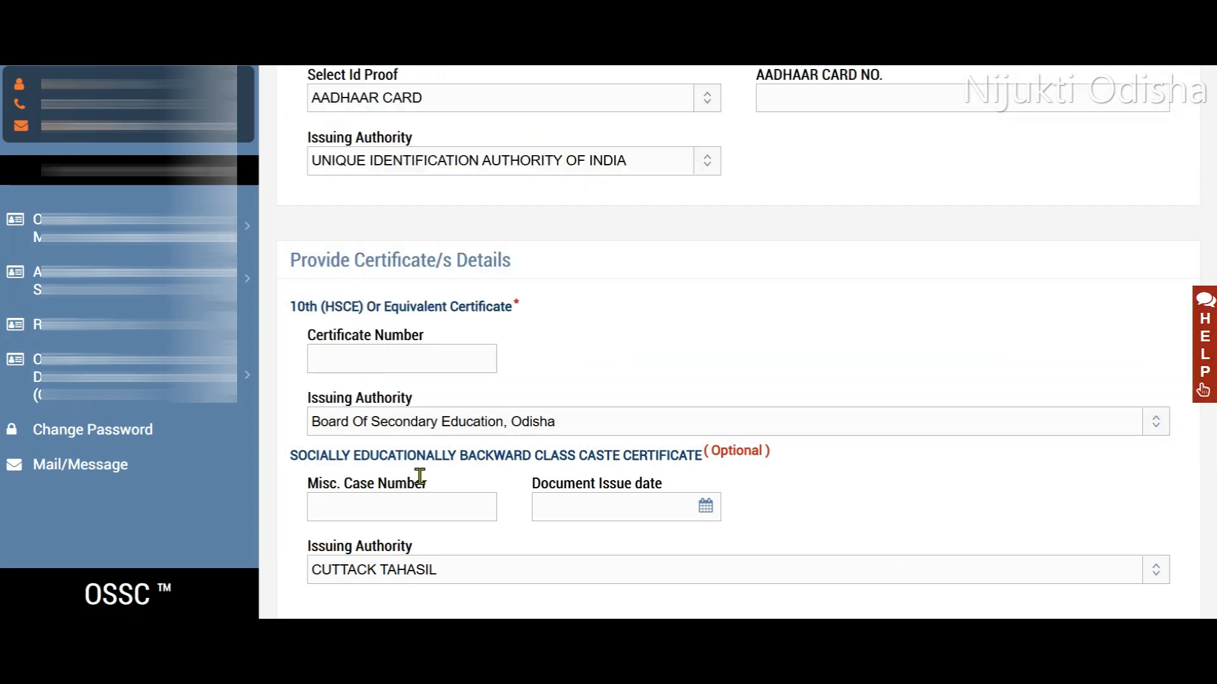
scroll(426, 450, "down", 2)
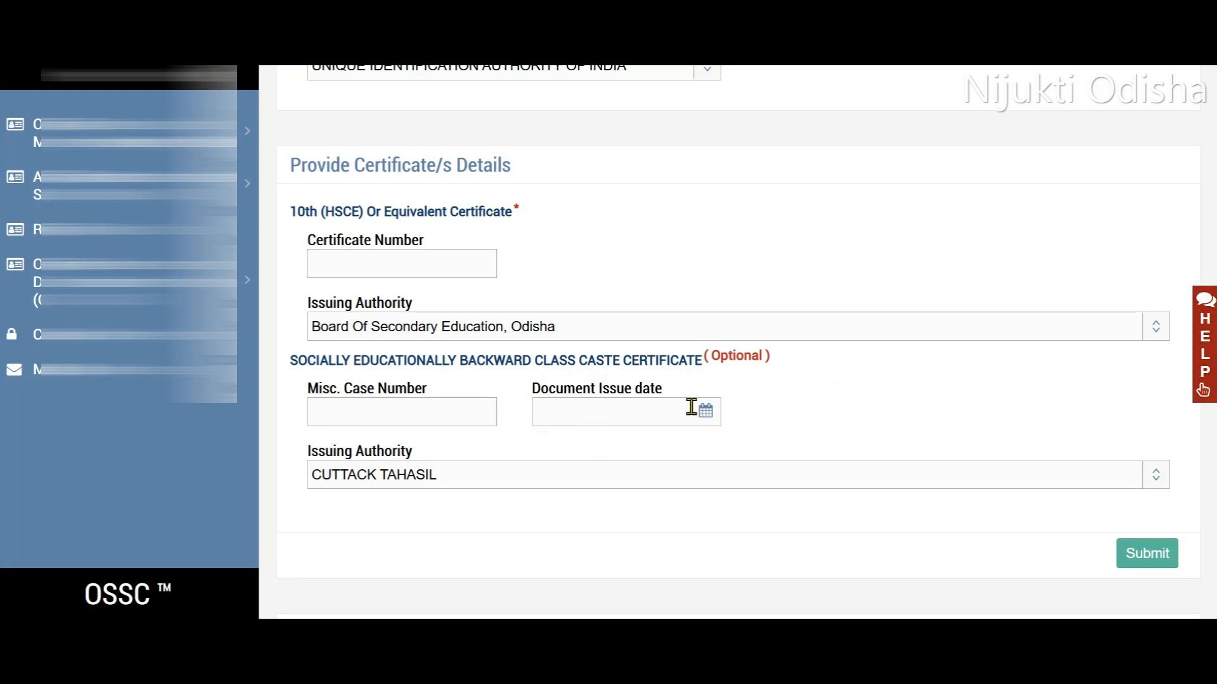
left_click(460, 486)
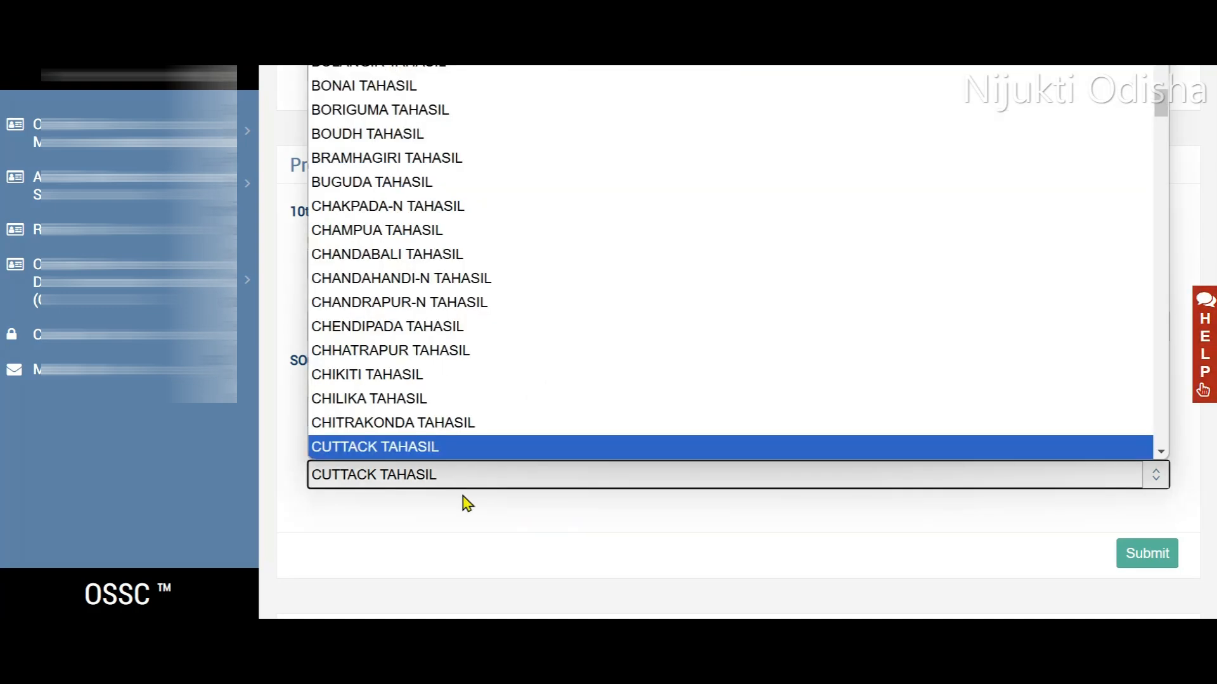
left_click(599, 532)
- Submit the ID proof and certificate details and confirm them as final
left_click(1133, 566)
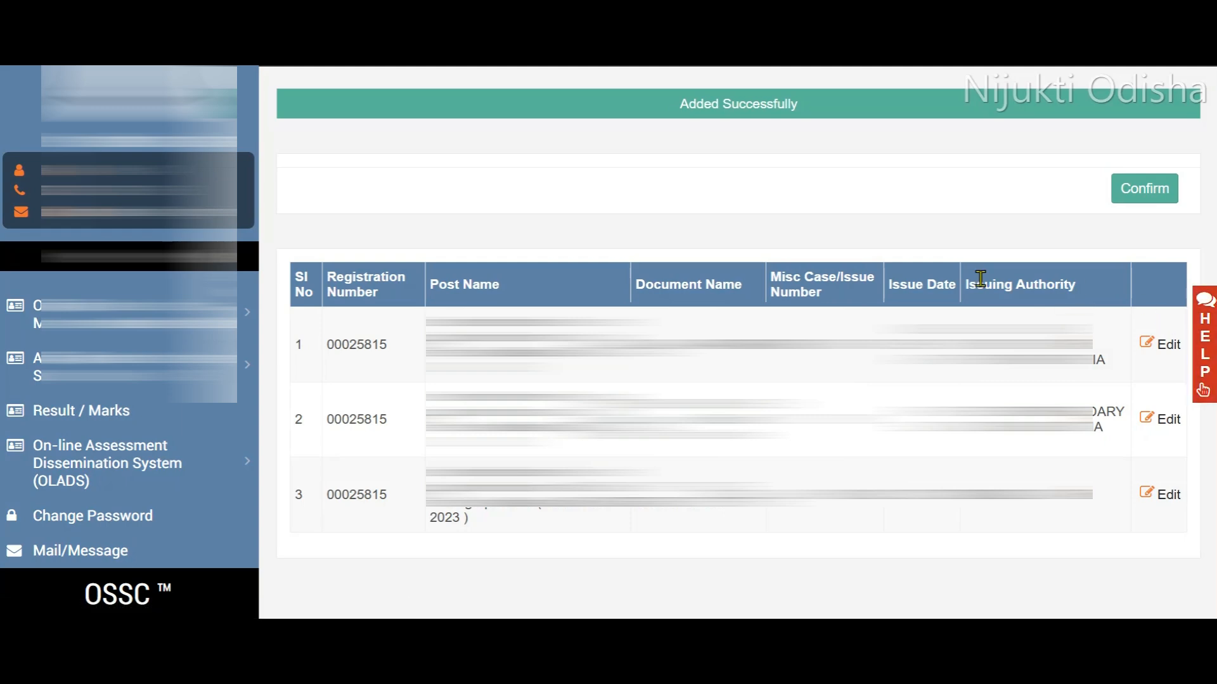
left_click(1135, 195)
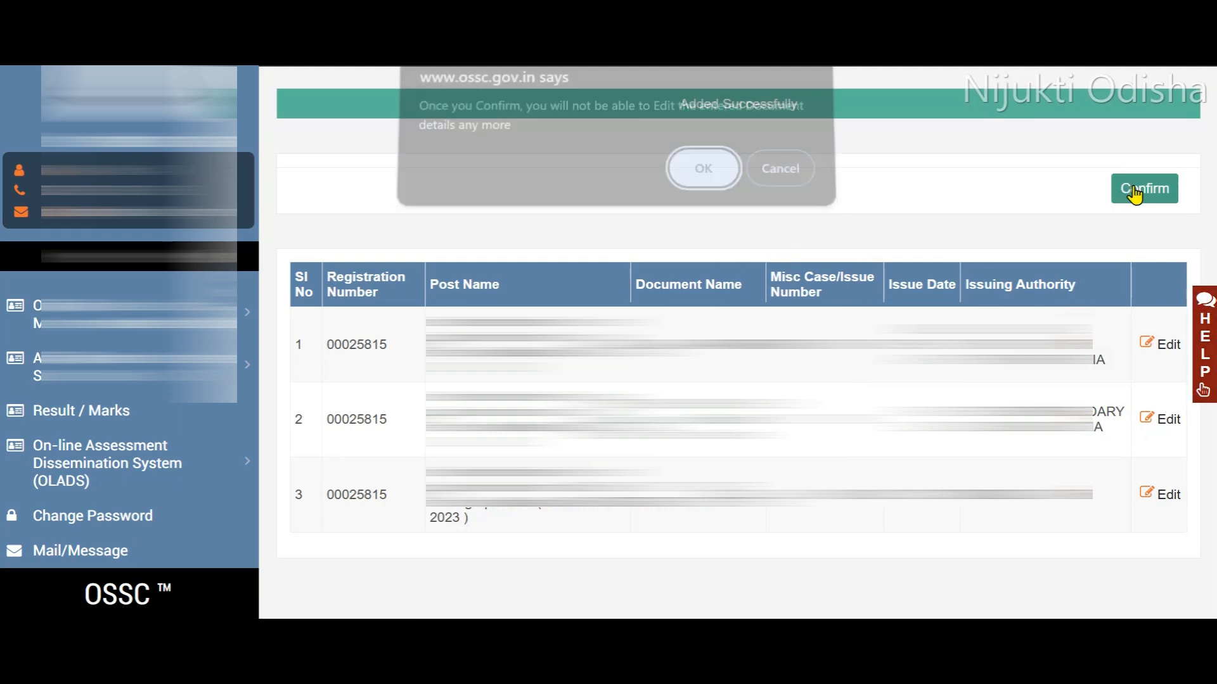
left_click(702, 184)
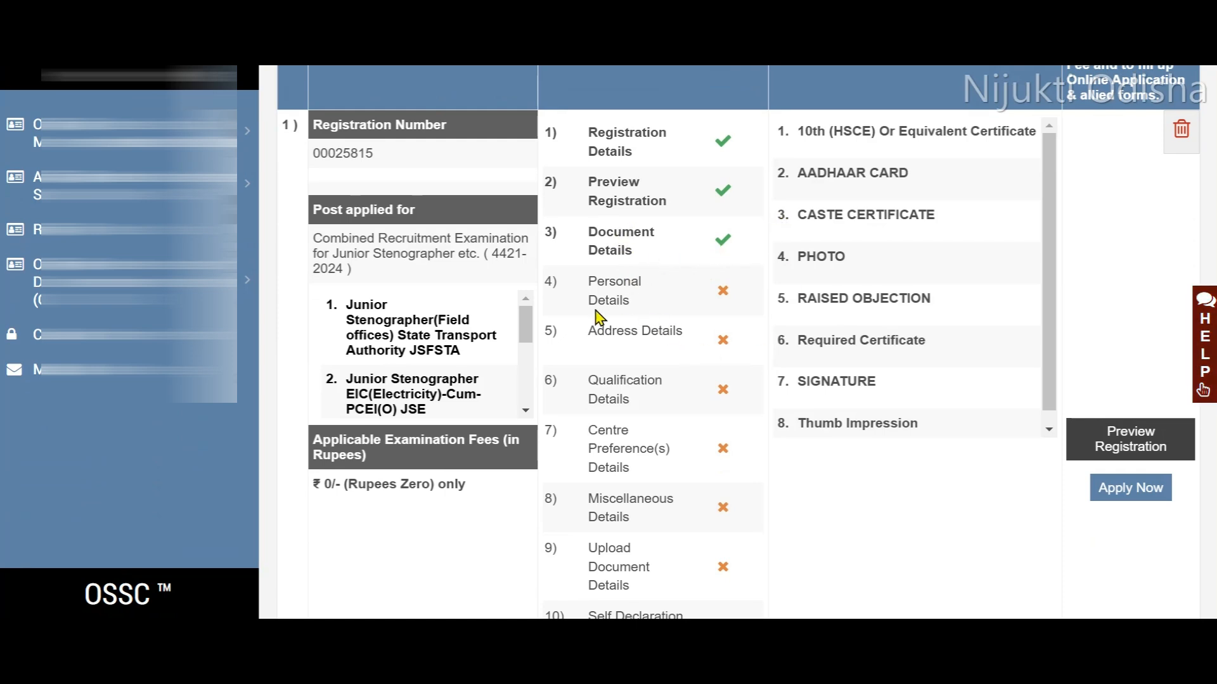
- Start the application for the Junior Stenographer examination and view its personal details section
left_click(1132, 496)
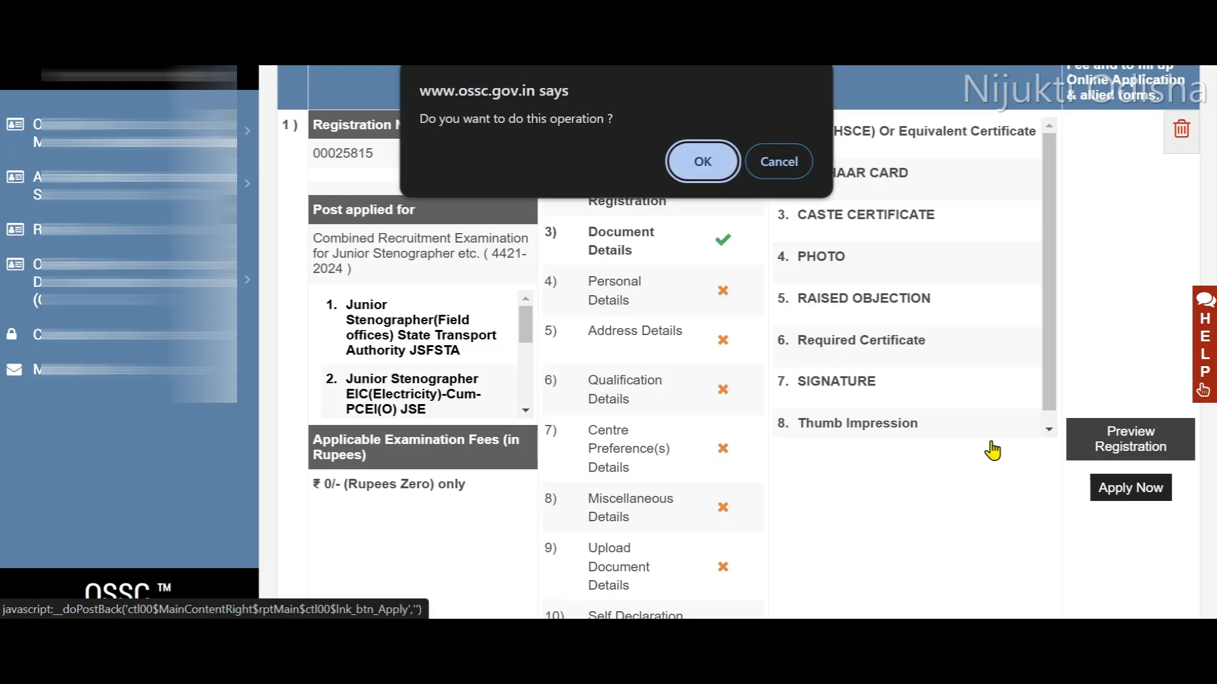
left_click(701, 158)
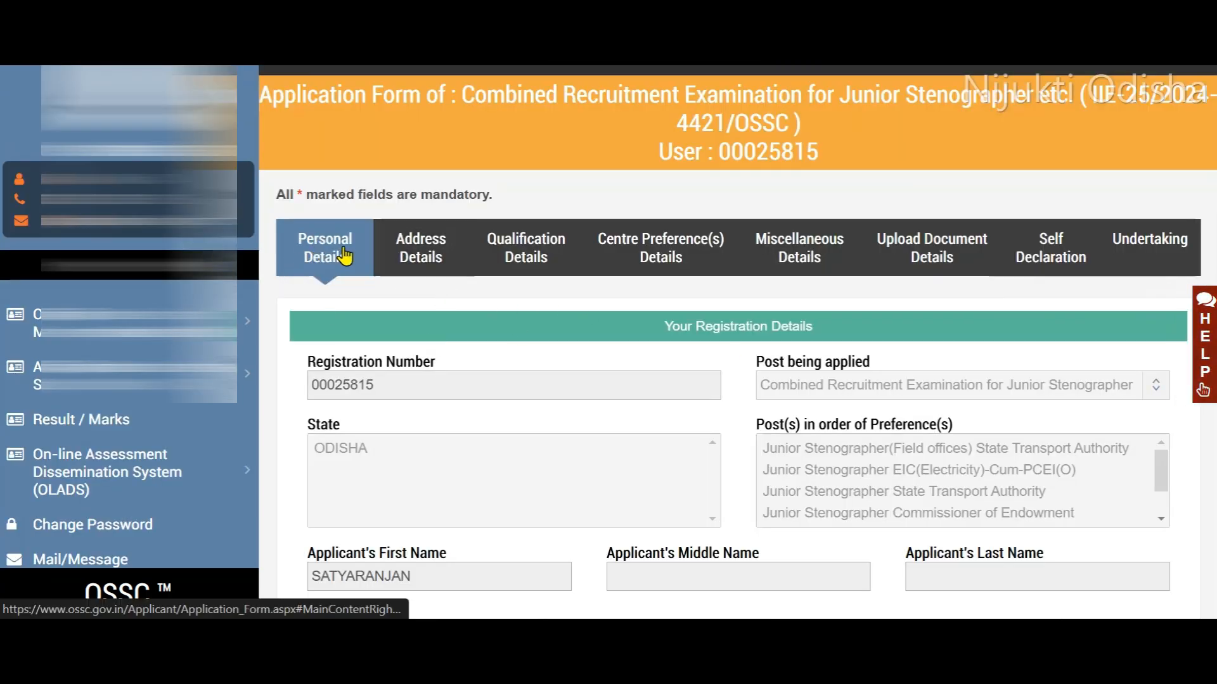
scroll(482, 356, "up", 2)
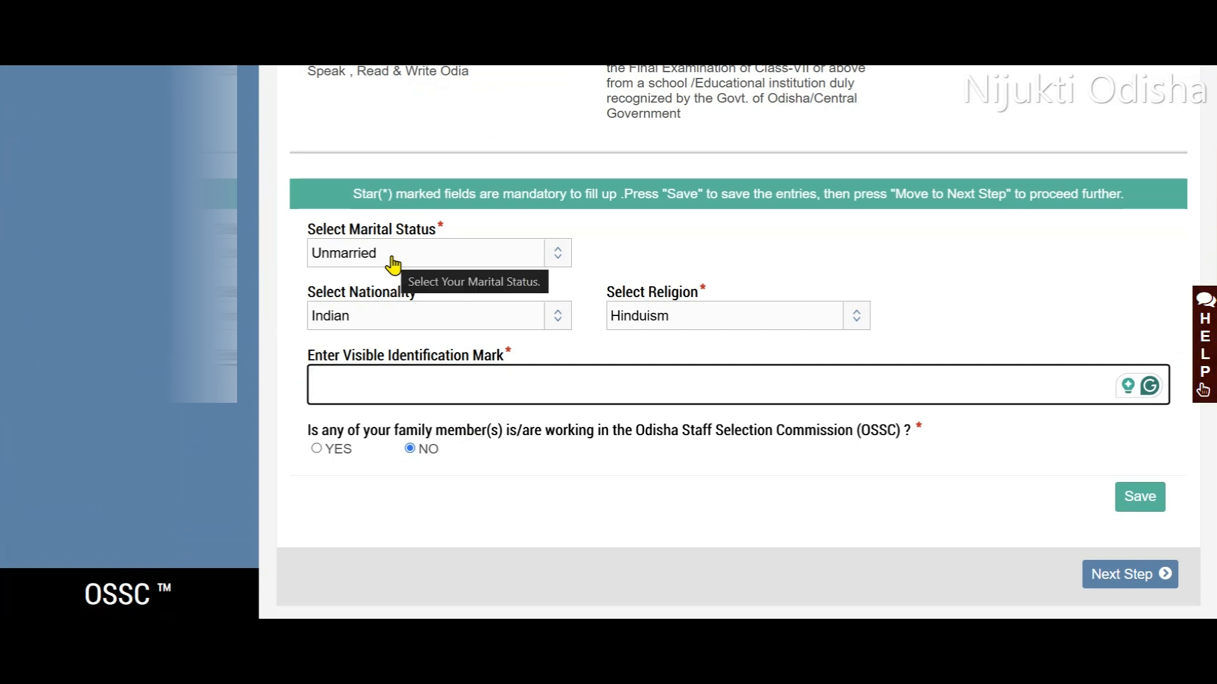
- Set marital status to Unmarried, nationality to Indian and religion to Hinduism, and proceed to the address details
left_click(392, 263)
left_click(388, 331)
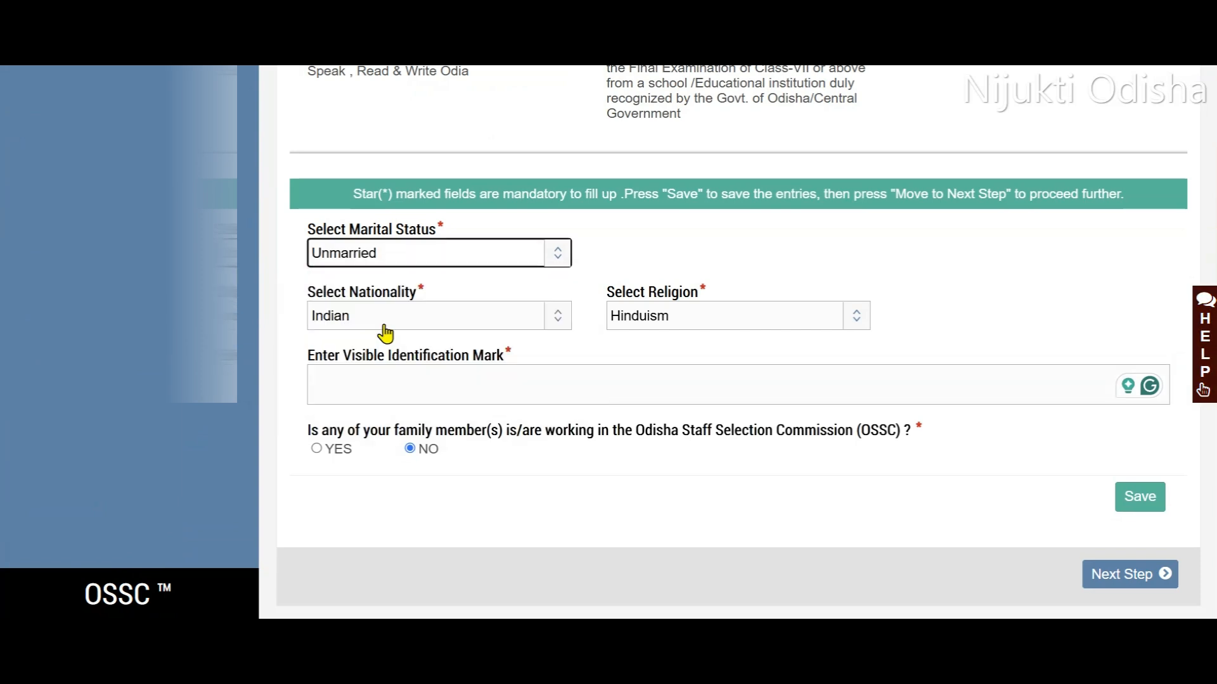
left_click(421, 324)
left_click(388, 366)
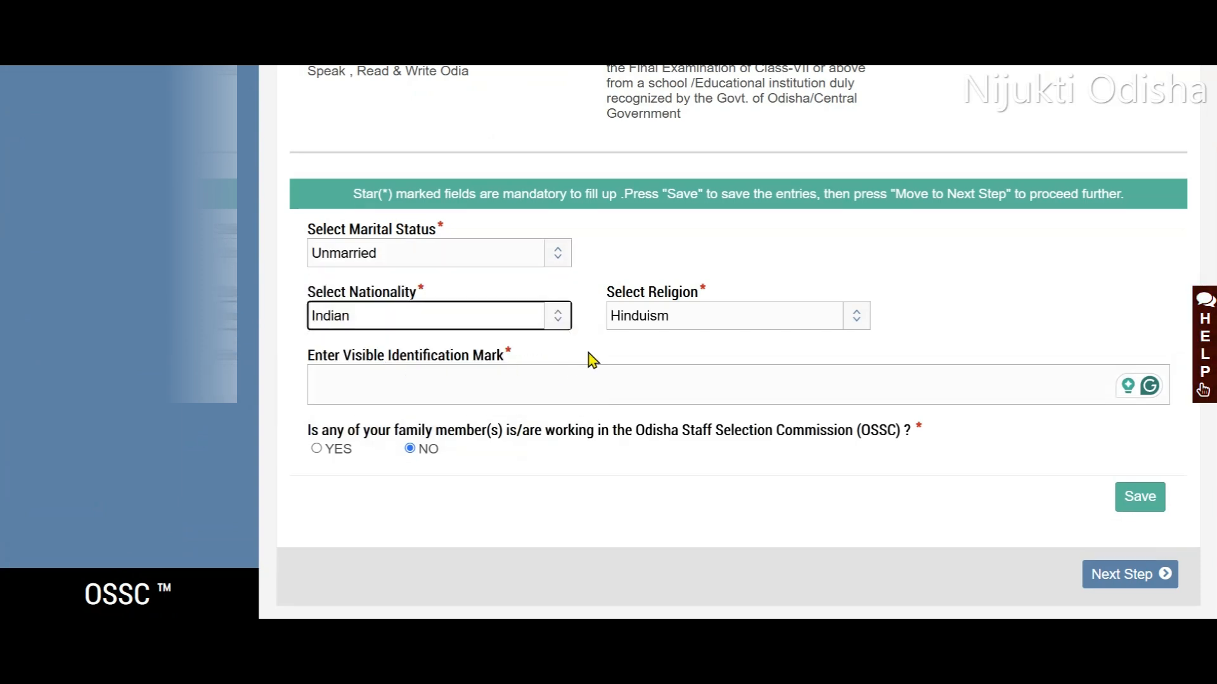
left_click(641, 323)
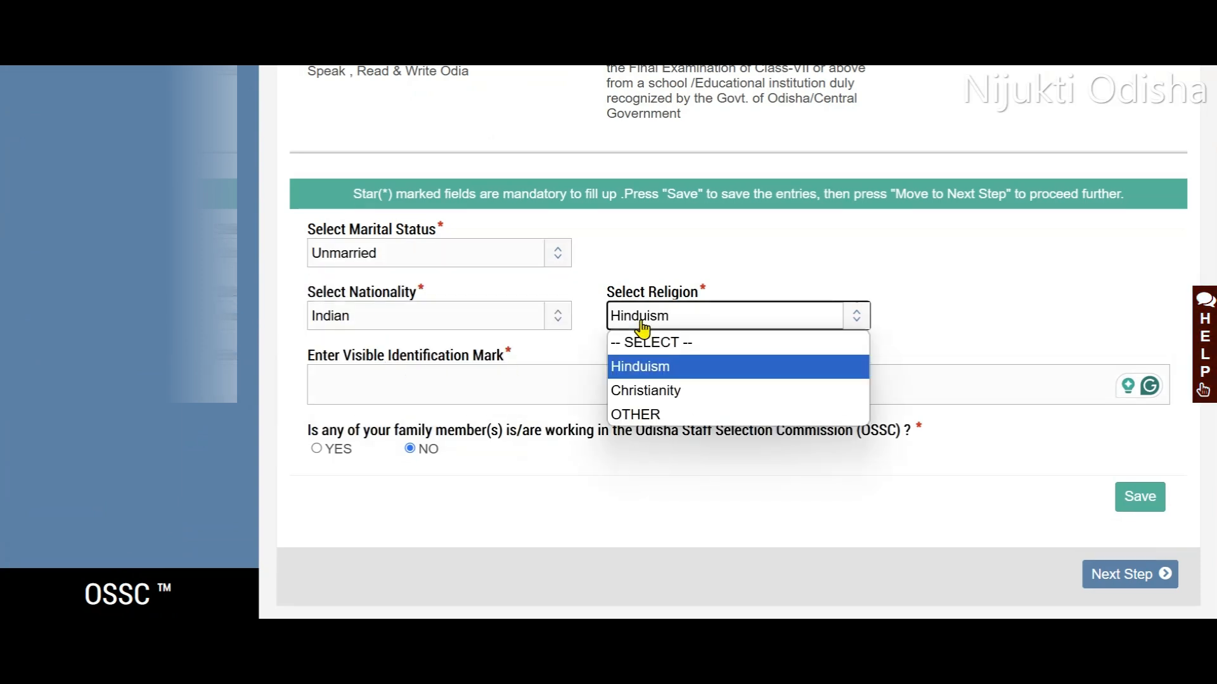
left_click(652, 369)
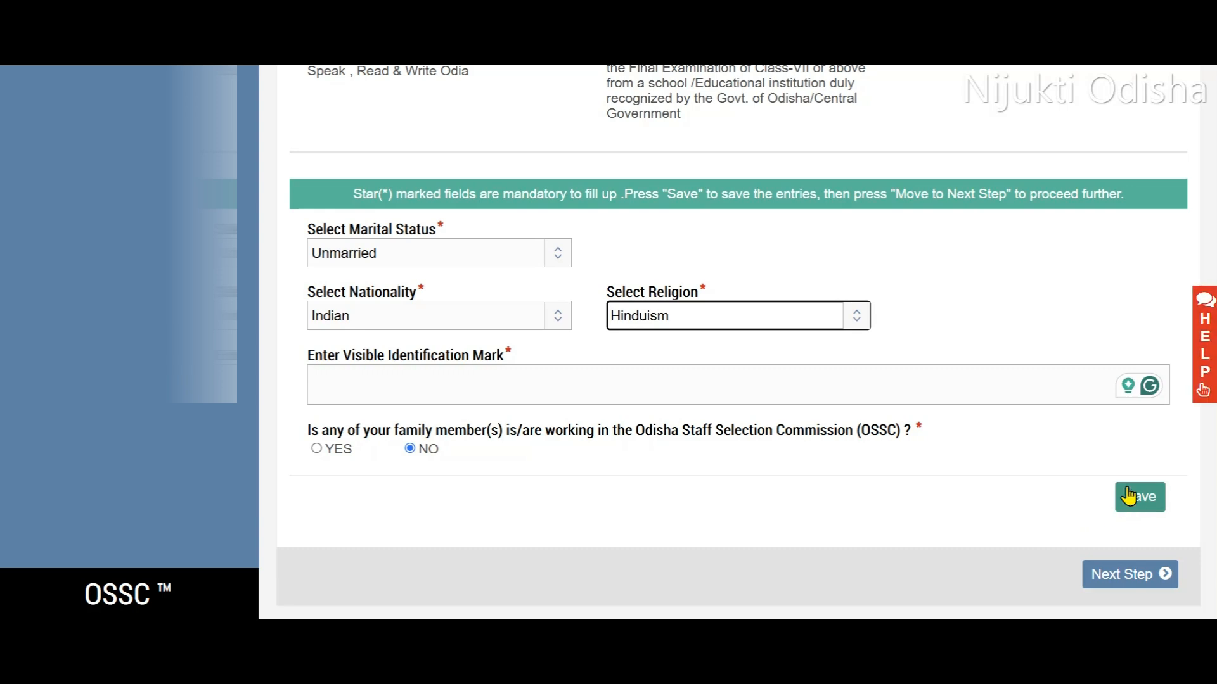
left_click(1141, 577)
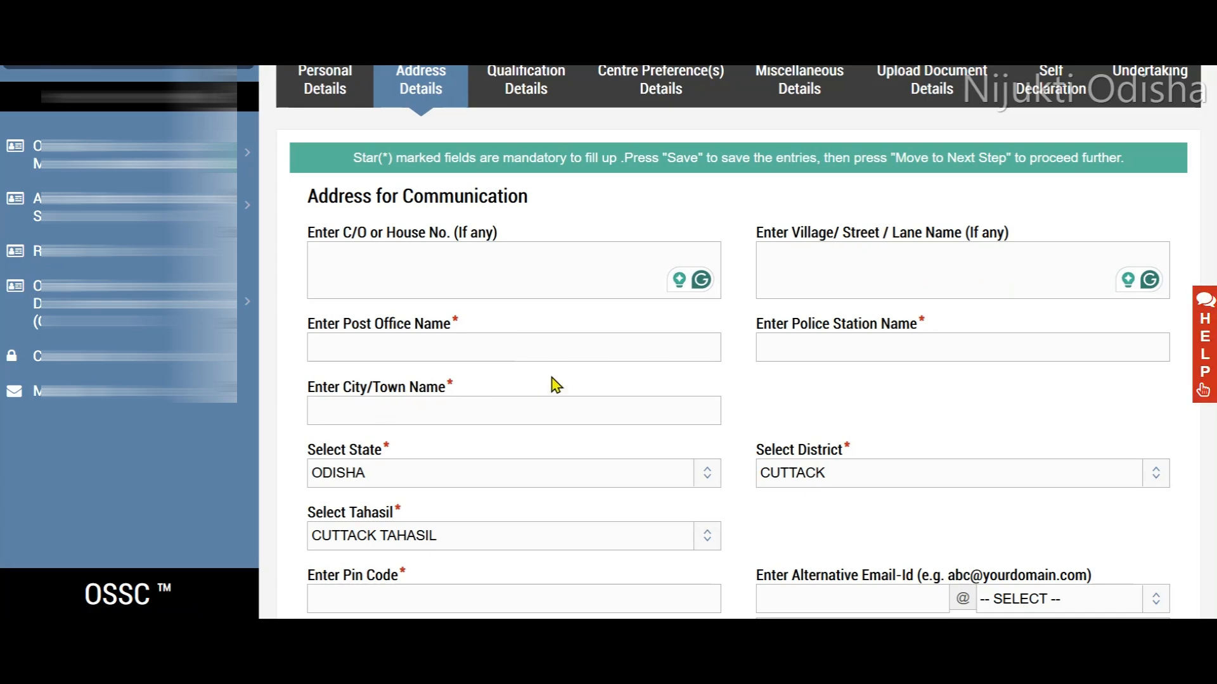
- Check the district and tahasil options of the communication address, keeping CUTTACK and CUTTACK TAHASIL
scroll(552, 386, "down", 3)
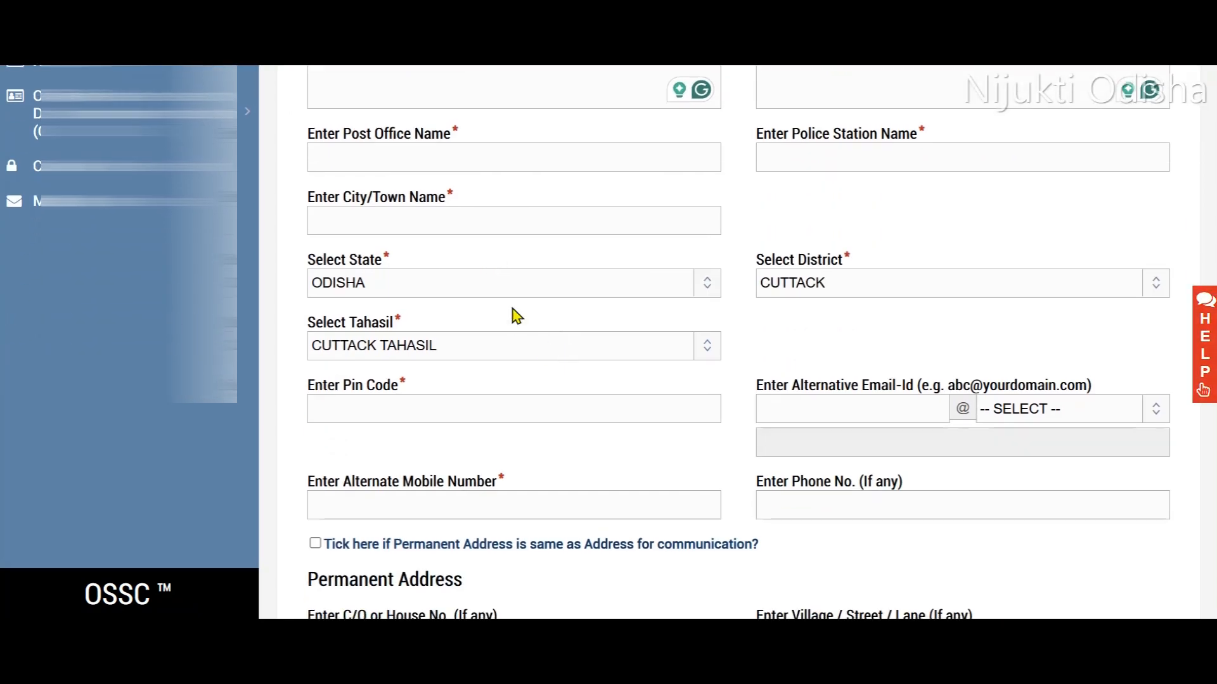
left_click(804, 283)
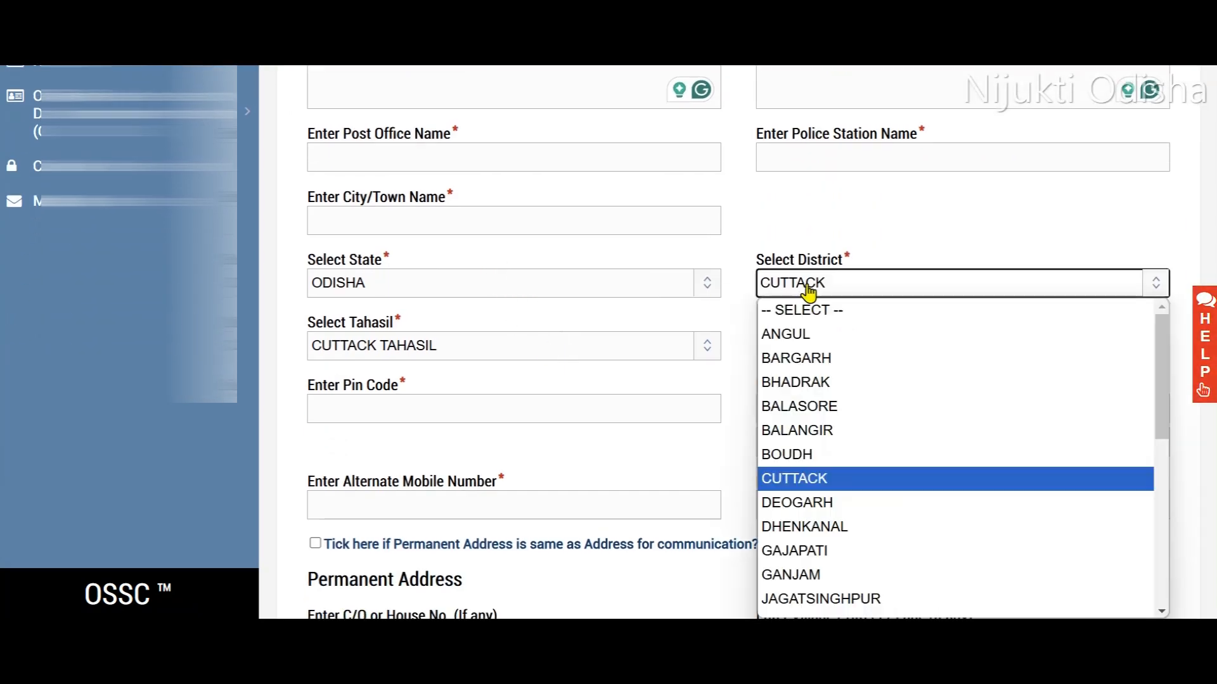
left_click(678, 472)
left_click(579, 350)
left_click(623, 449)
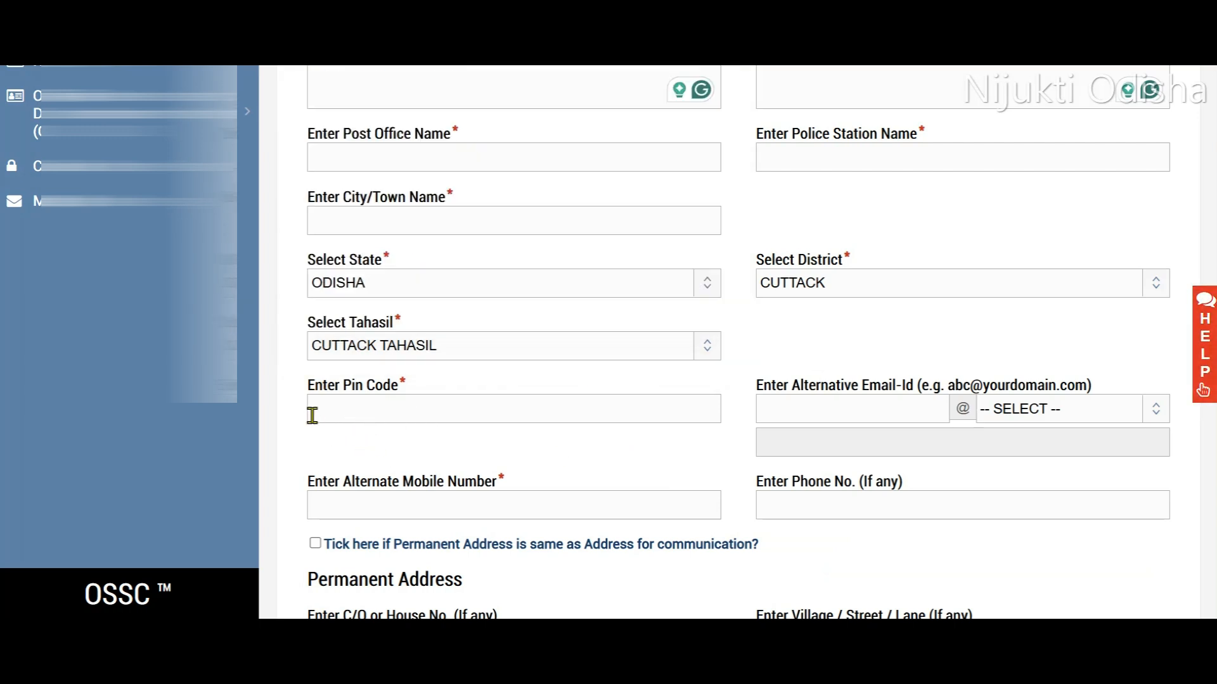
scroll(566, 406, "down", 3)
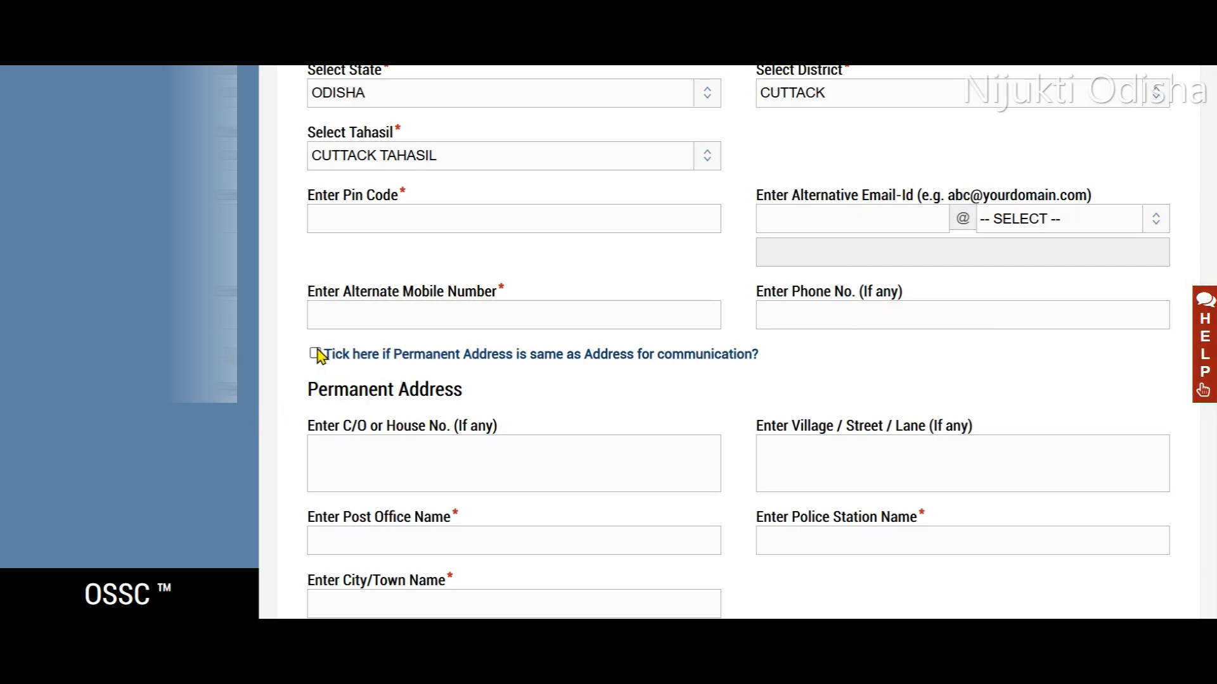
- Review the communication and permanent address fields and proceed to the qualification details
scroll(437, 353, "up", 3)
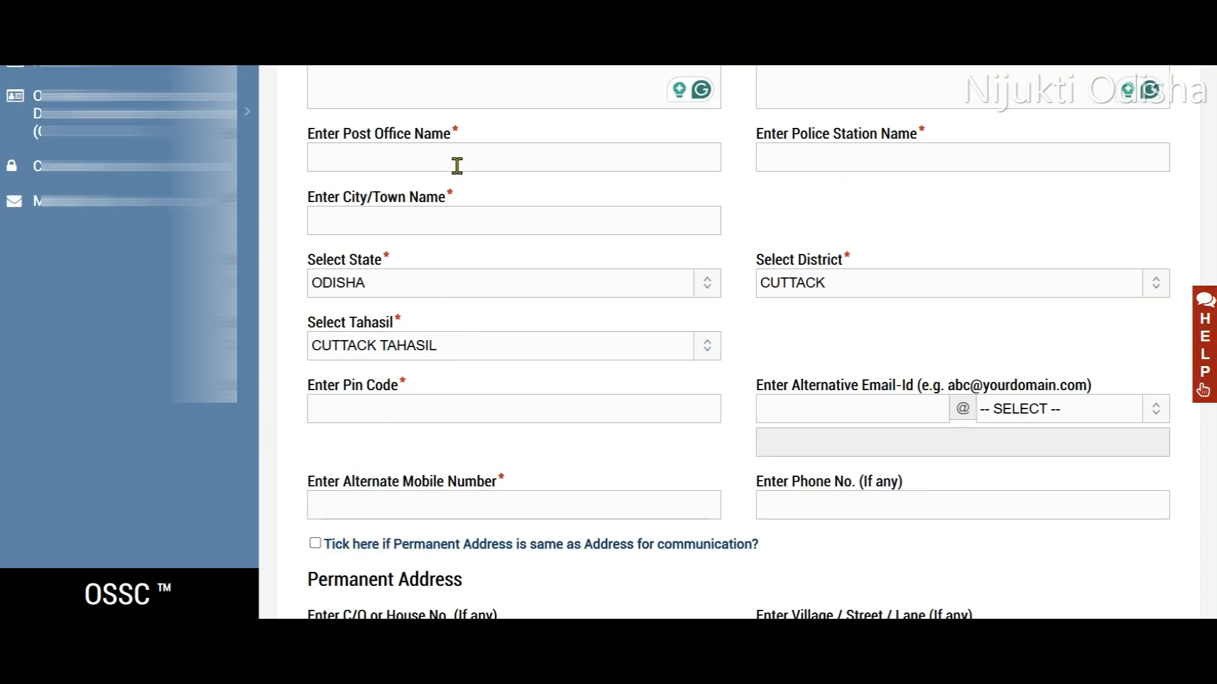
scroll(459, 171, "up", 3)
scroll(450, 323, "down", 9)
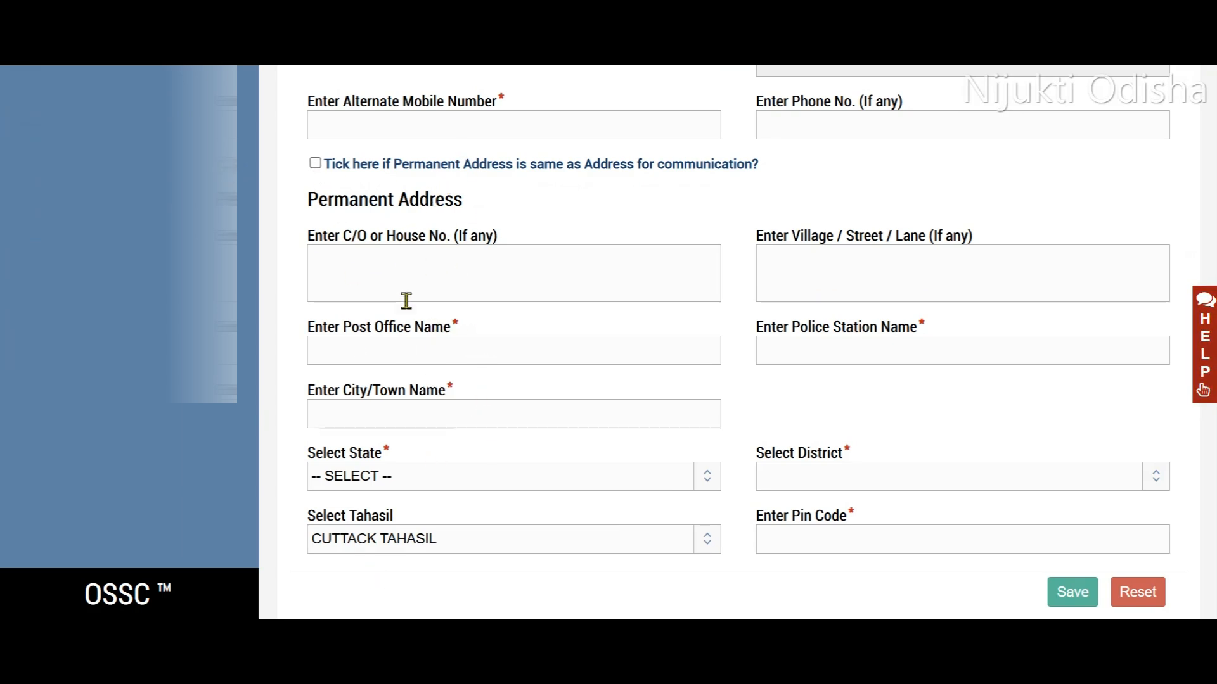
scroll(516, 343, "down", 2)
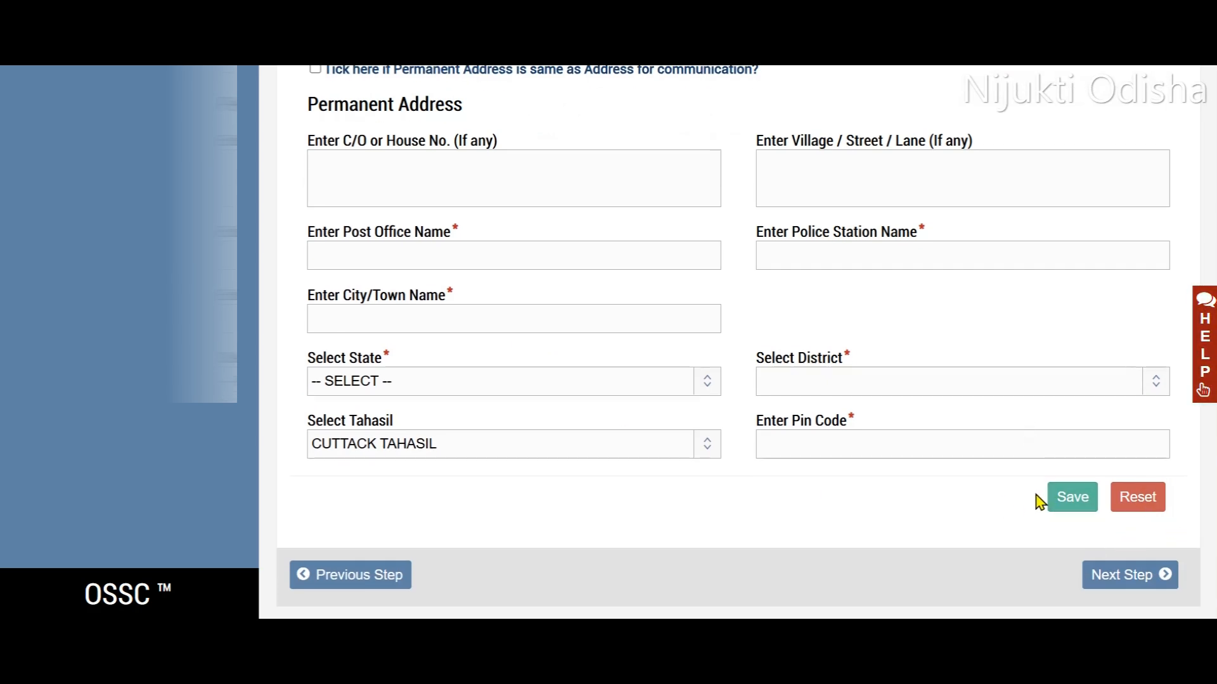
left_click(1113, 580)
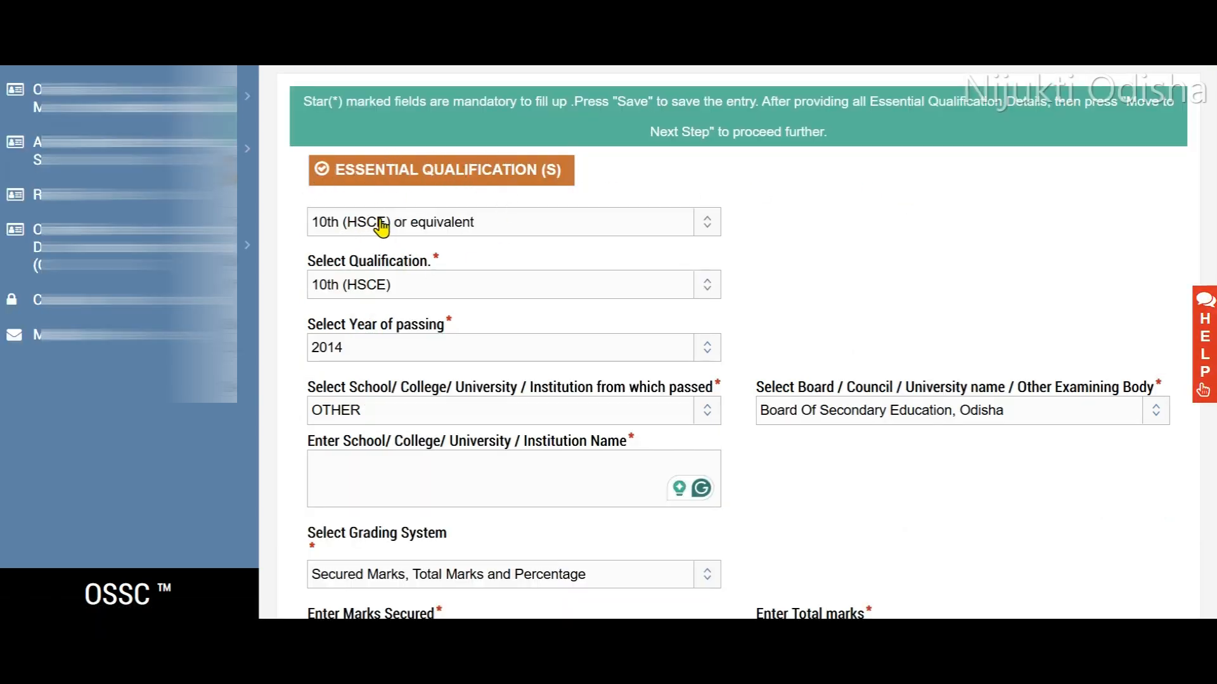
- Check the qualification and examining board options of the 10th entry, keeping 10th (HSCE) and Board Of Secondary Education, Odisha
left_click(426, 295)
left_click(388, 346)
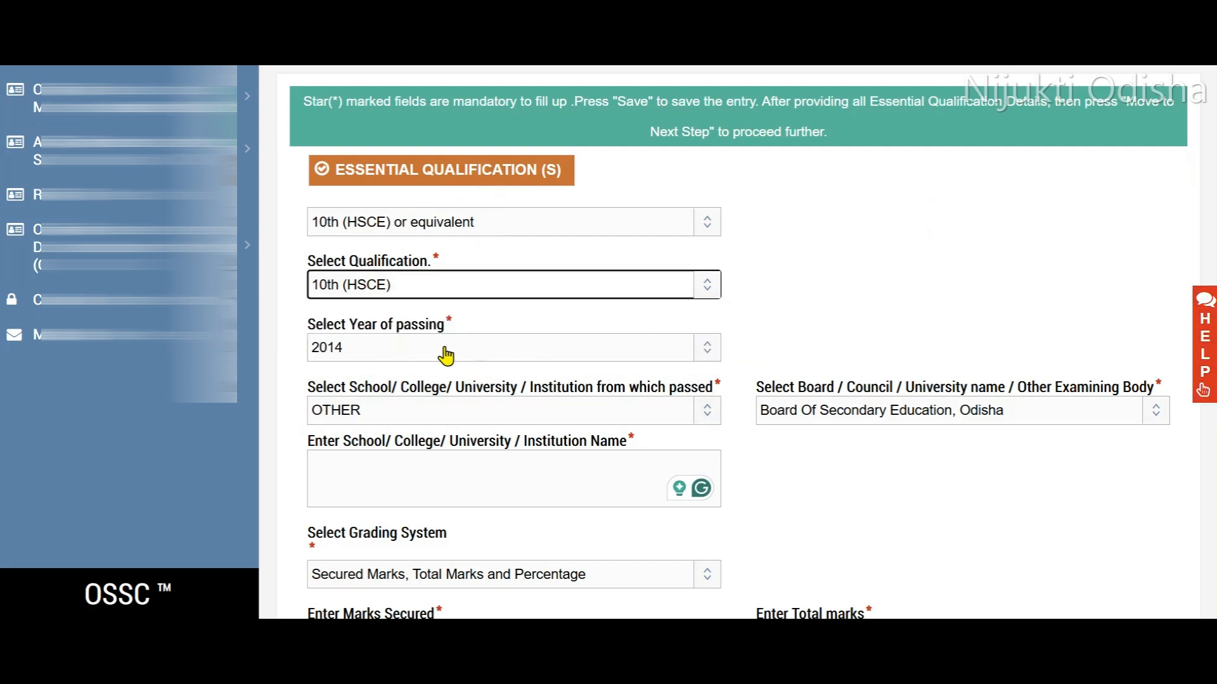
scroll(610, 347, "down", 2)
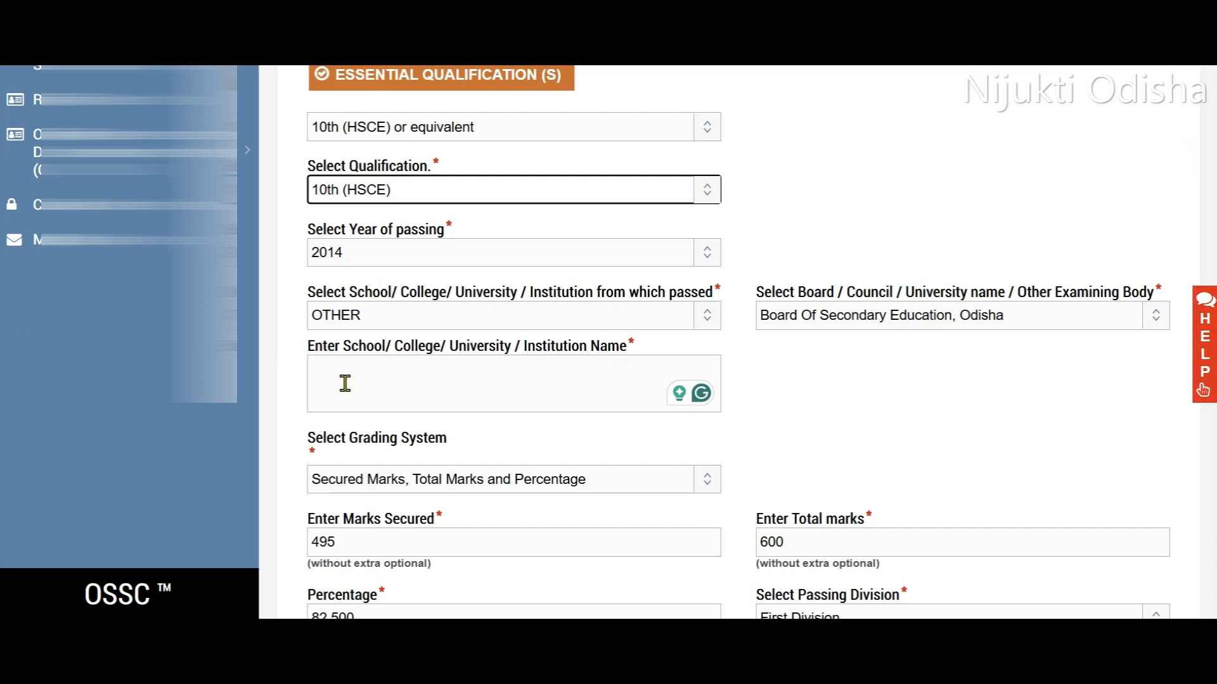
left_click(926, 323)
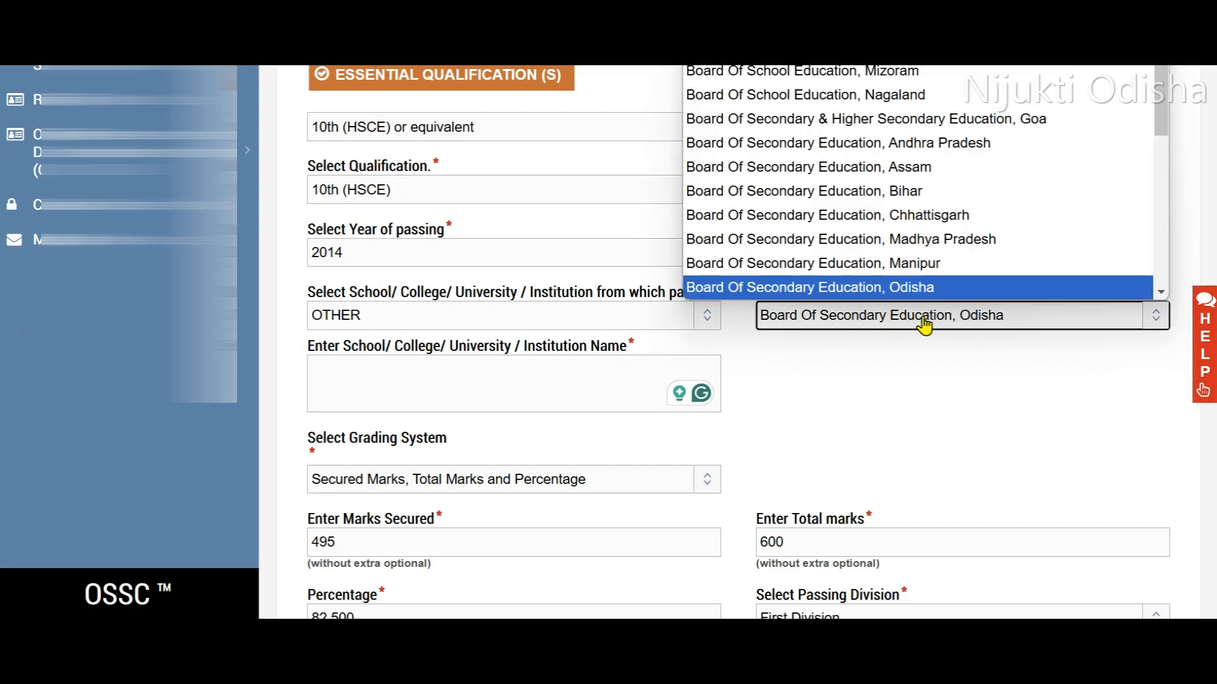
scroll(787, 397, "down", 1)
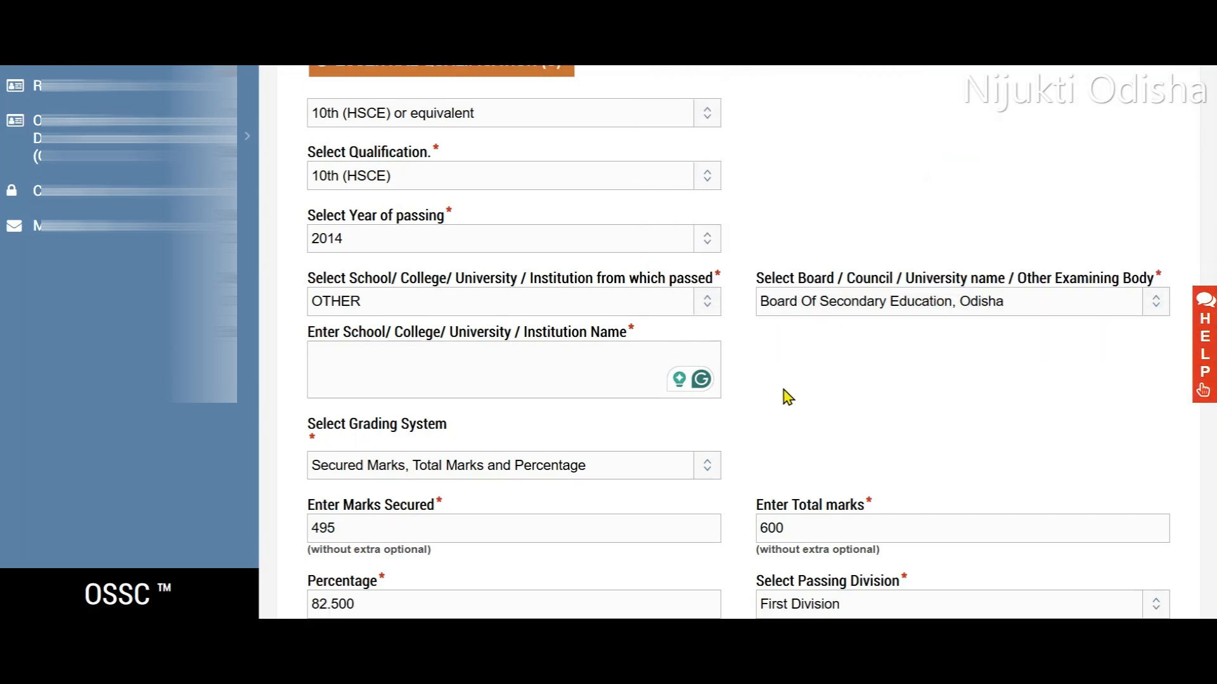
scroll(788, 397, "down", 3)
- Check the 10th grading system and passing division options, and declare that the marks do not include Extra Optional marks
left_click(442, 289)
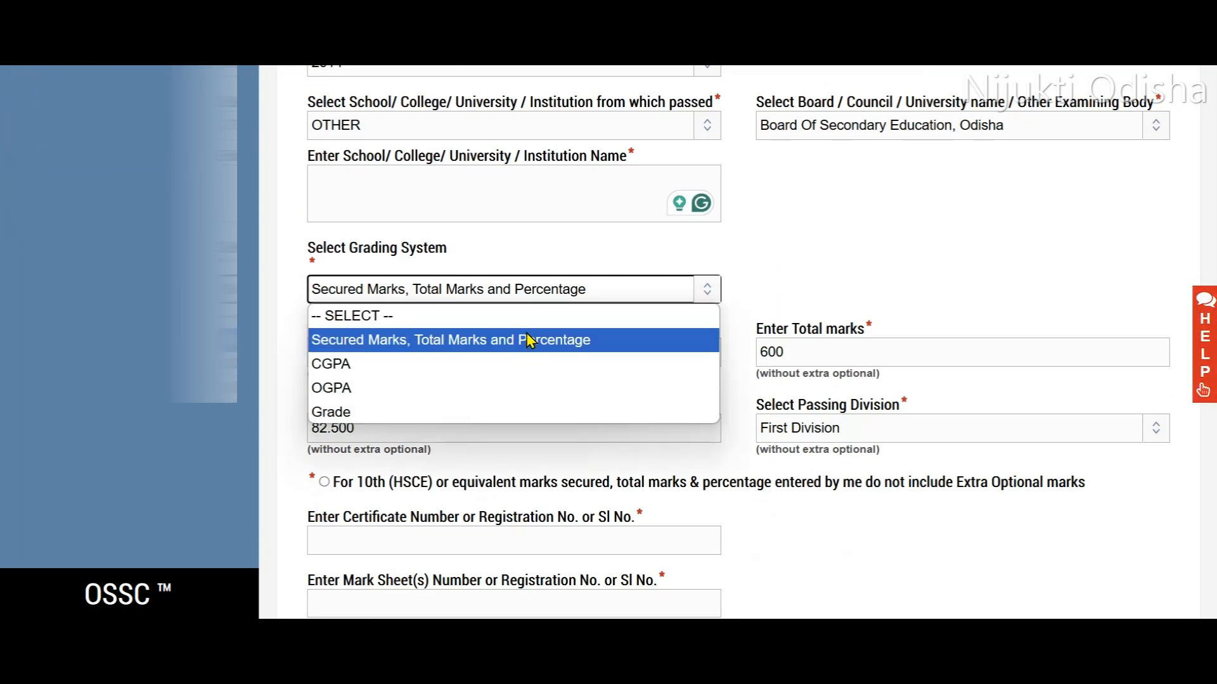
left_click(847, 255)
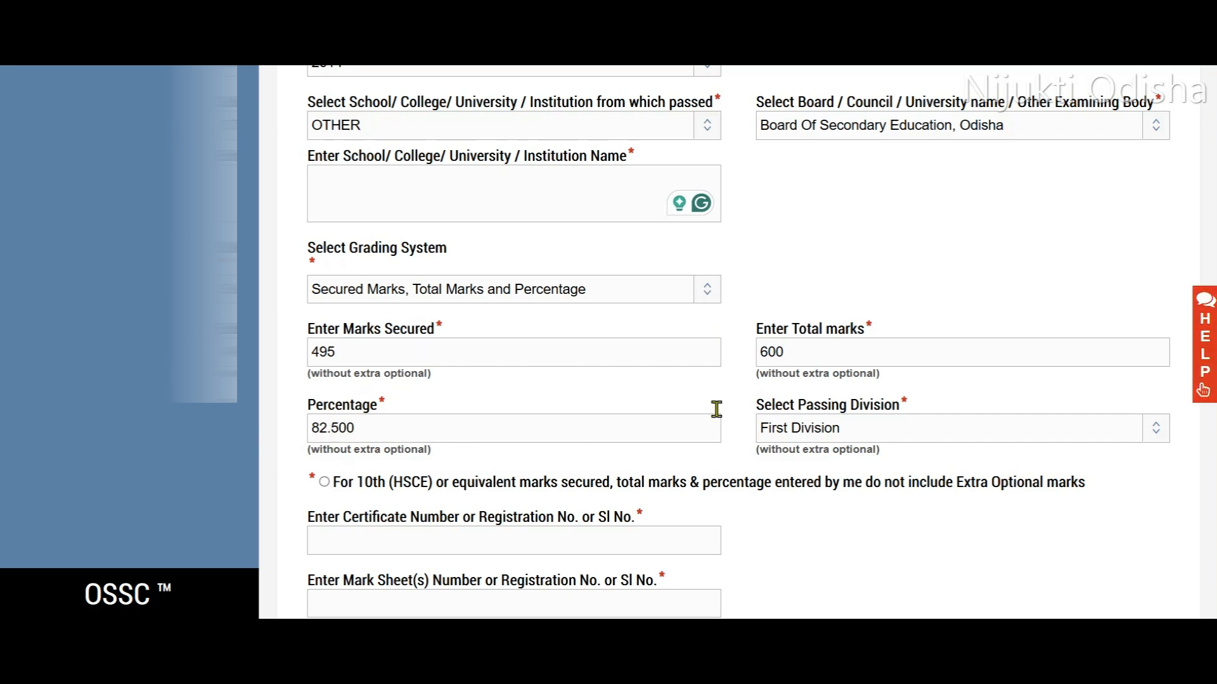
left_click(783, 435)
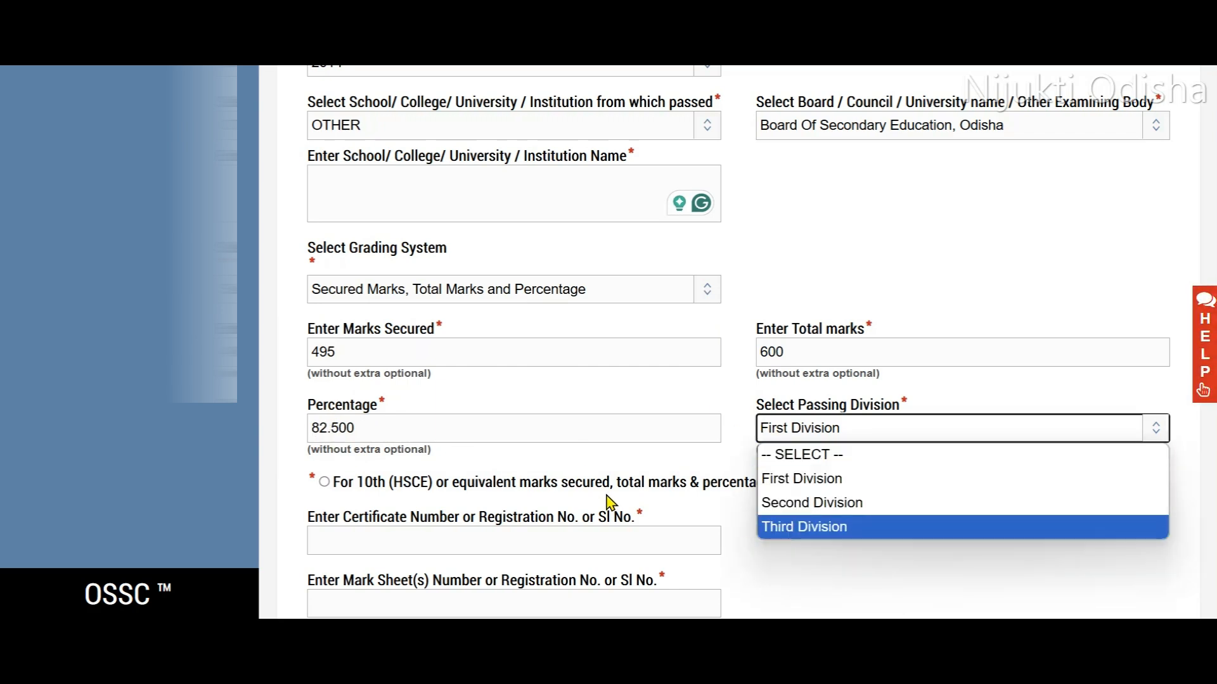
left_click(603, 463)
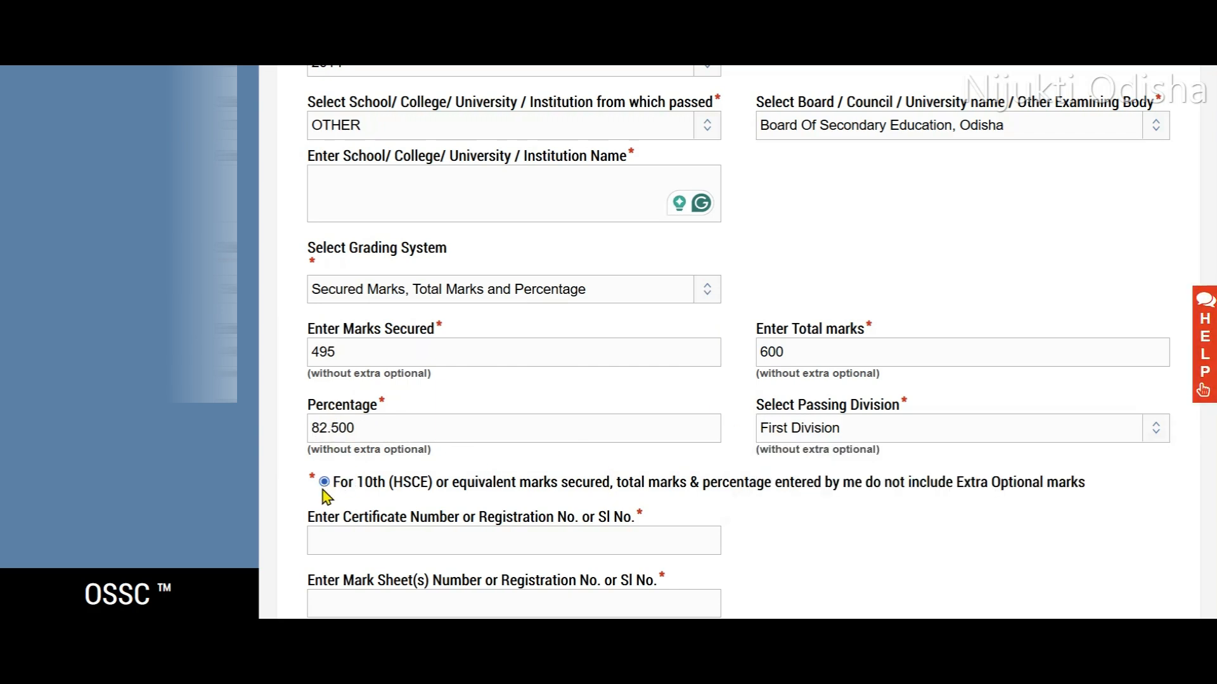
scroll(560, 405, "down", 3)
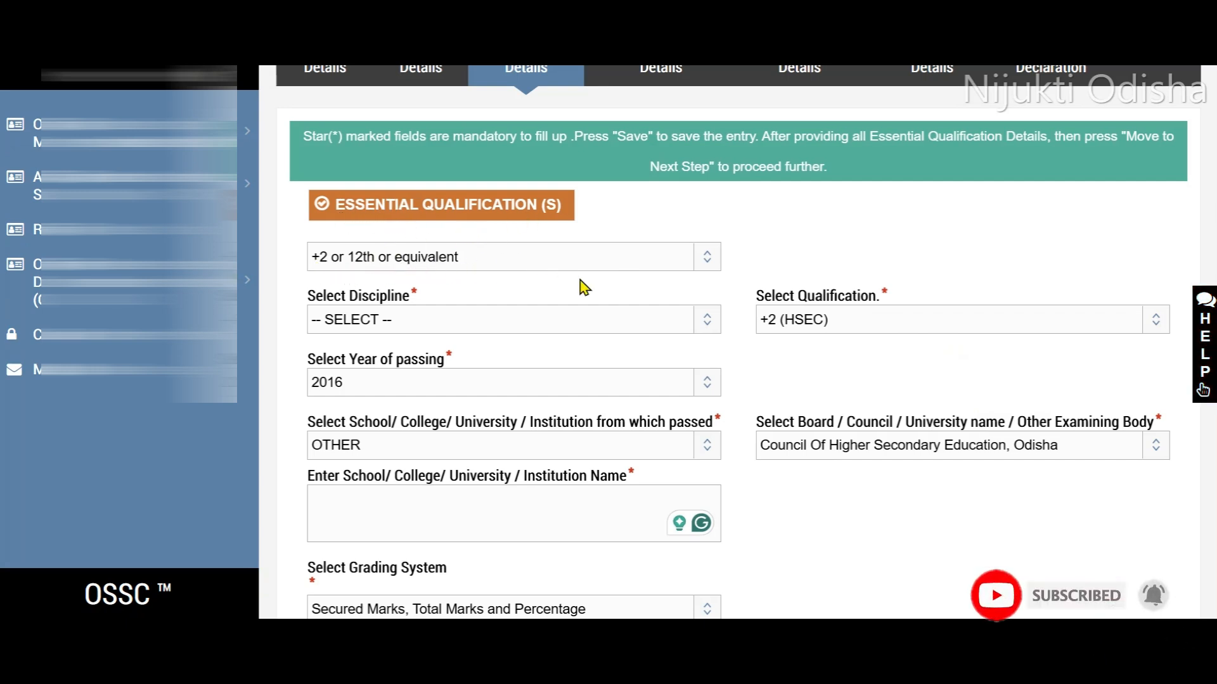
- Set the discipline of the +2 or 12th qualification to Science and its qualification to +2 (HSEC)
left_click(517, 327)
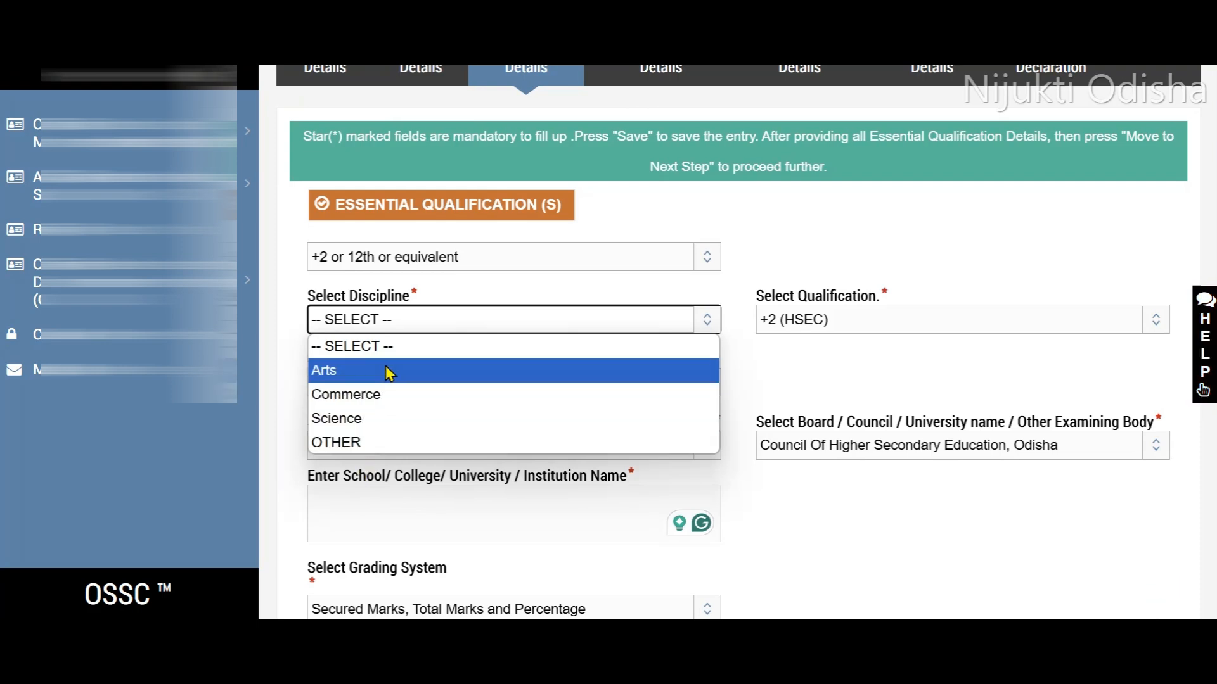
left_click(394, 419)
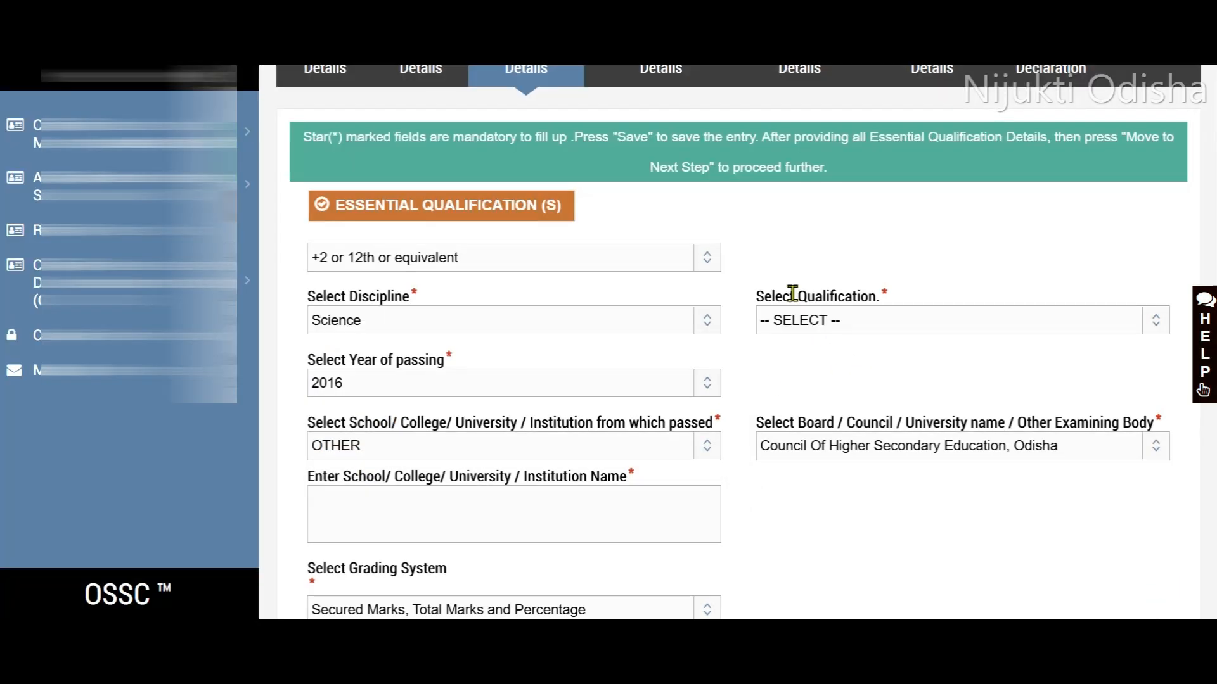
left_click(877, 320)
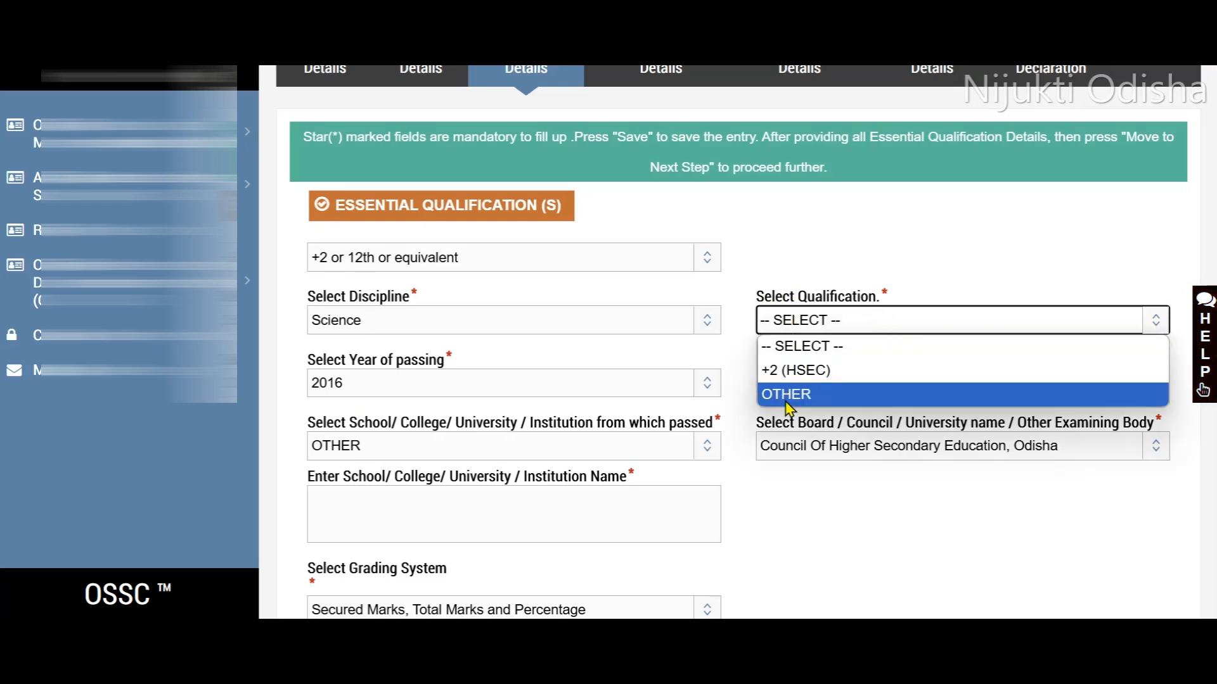
left_click(790, 369)
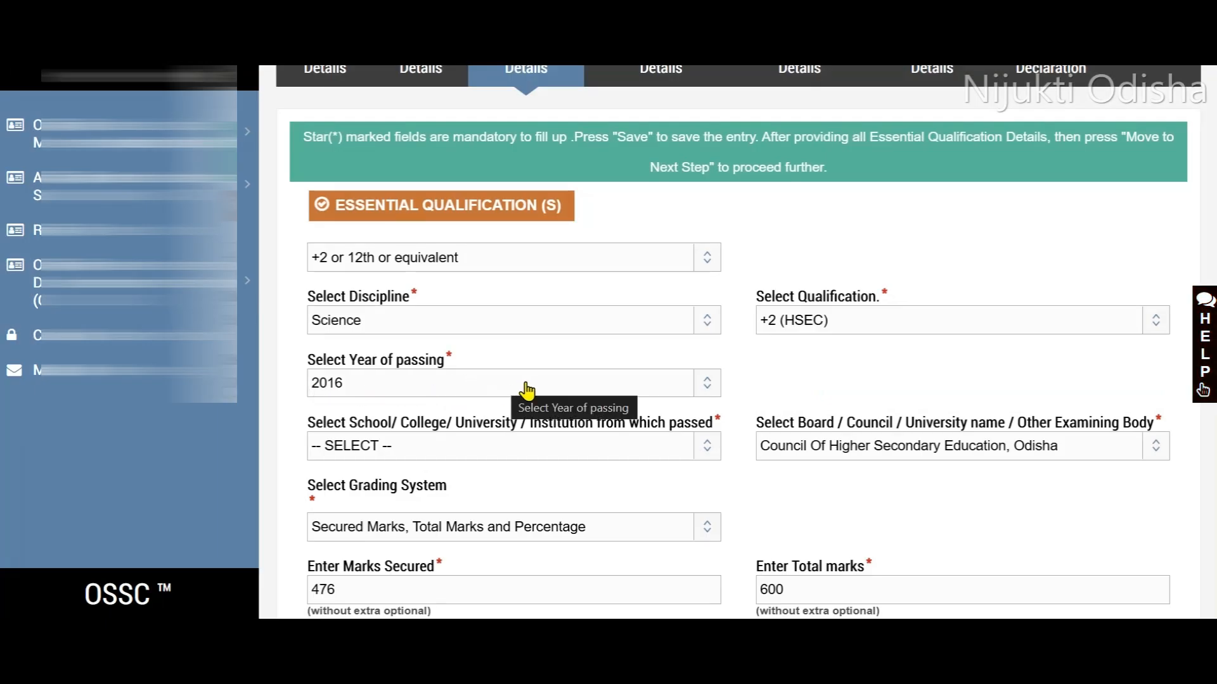
- Set the +2 institution to OTHER and check the board options, keeping Council Of Higher Secondary Education, Odisha
scroll(526, 389, "down", 2)
left_click(507, 364)
left_click(463, 402)
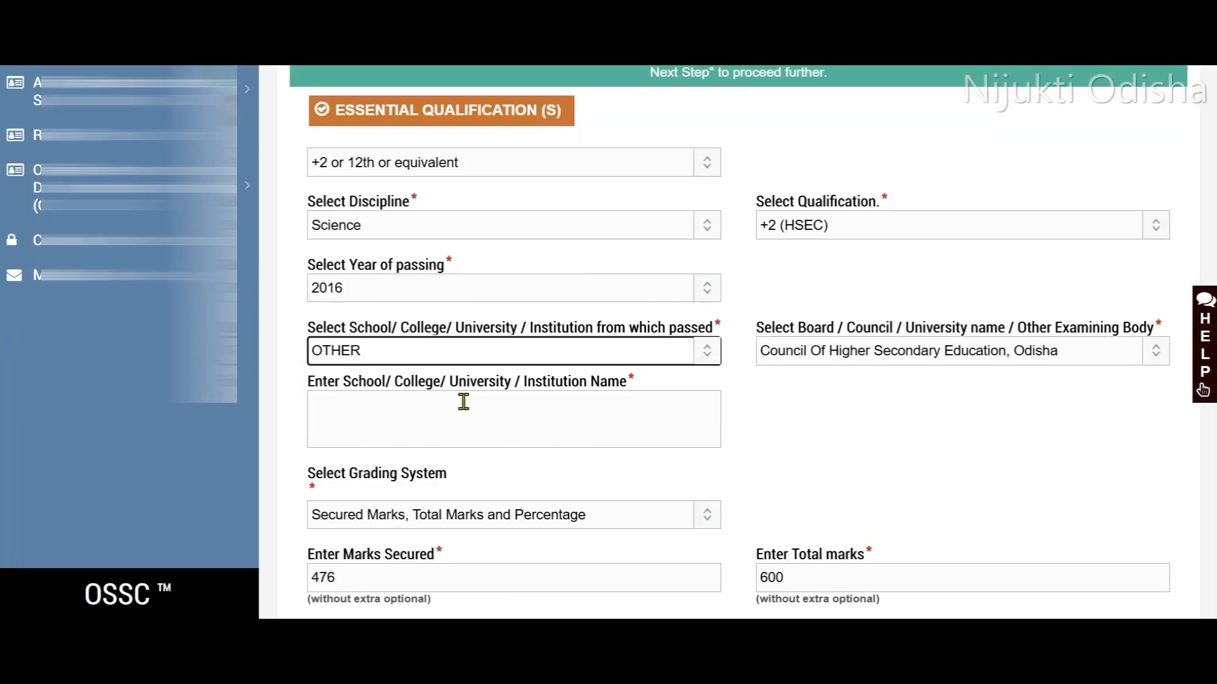
left_click(916, 348)
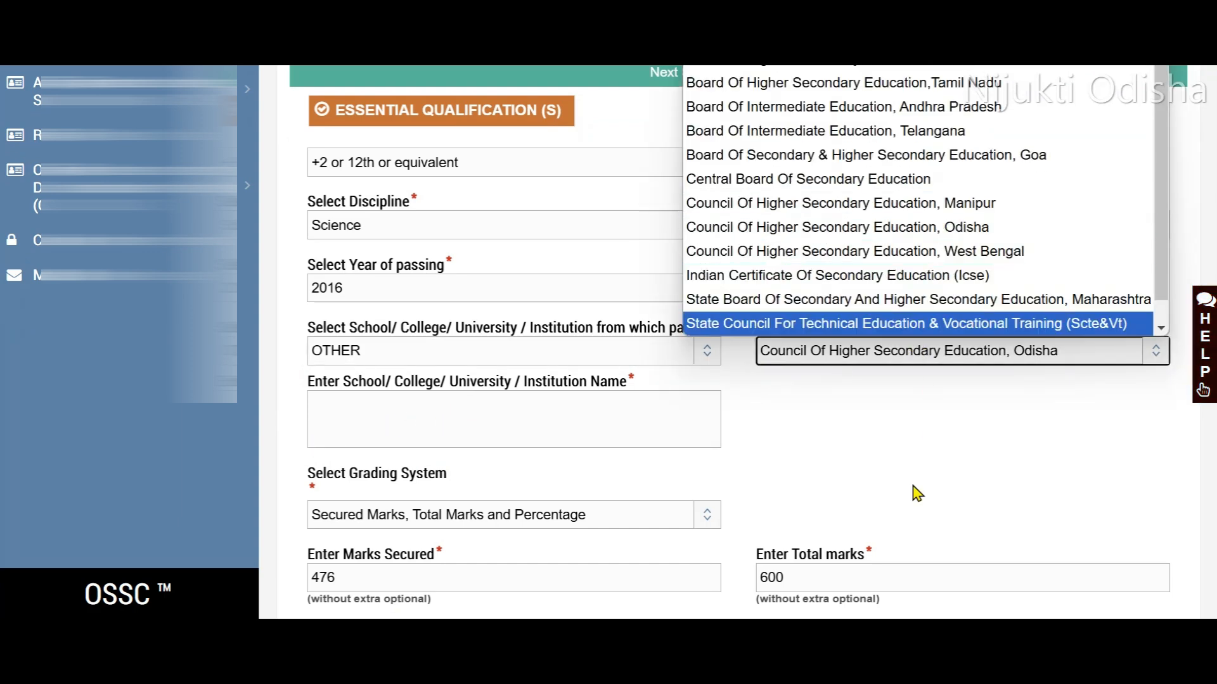
left_click(878, 467)
scroll(721, 415, "down", 3)
scroll(715, 429, "down", 1)
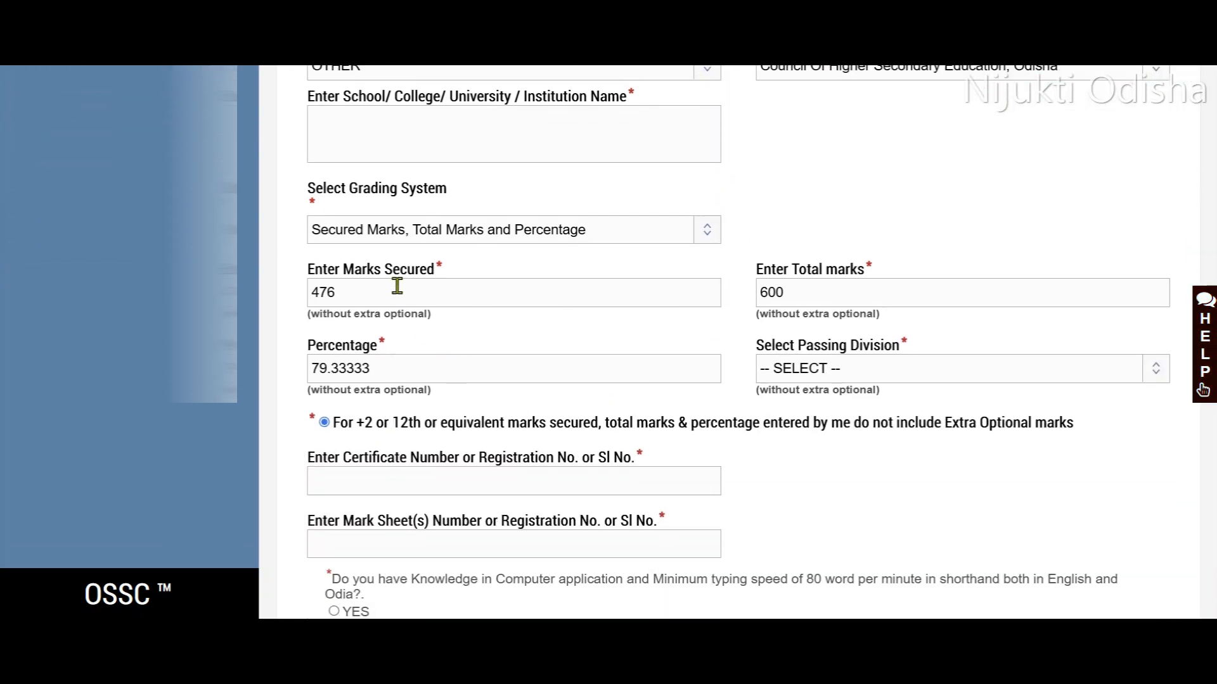
- Keep the +2 grading system as Secured Marks, Total Marks and Percentage, and set the passing division to First Division
left_click(518, 236)
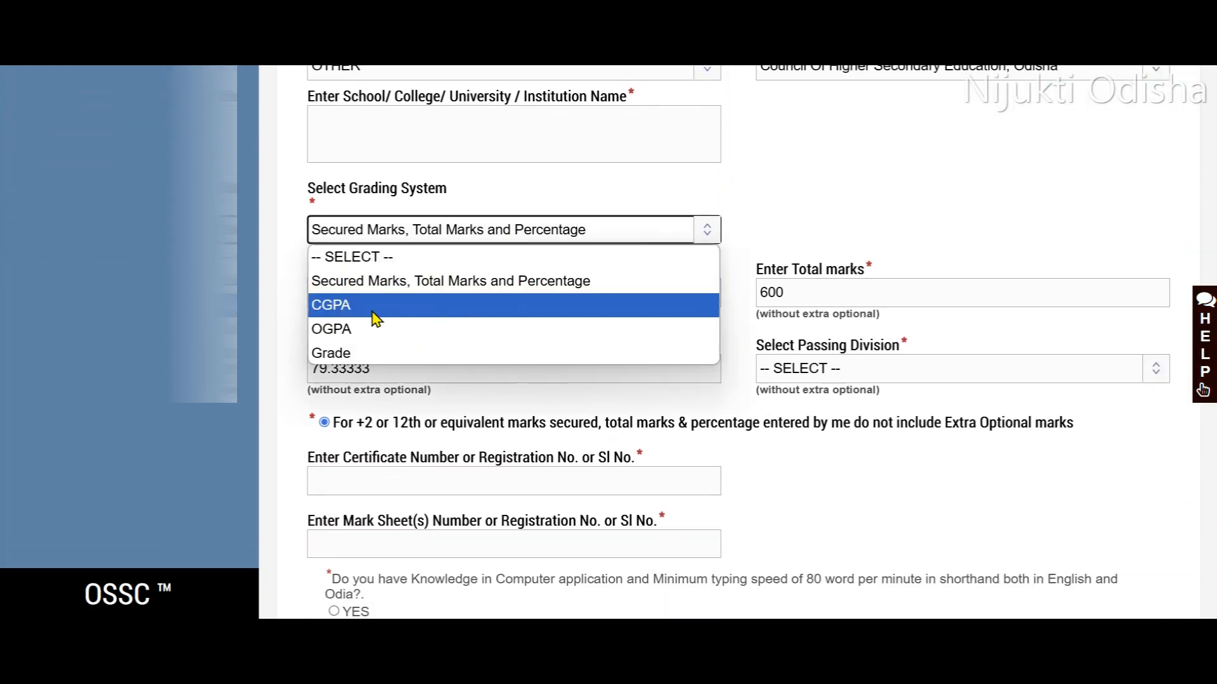
left_click(817, 249)
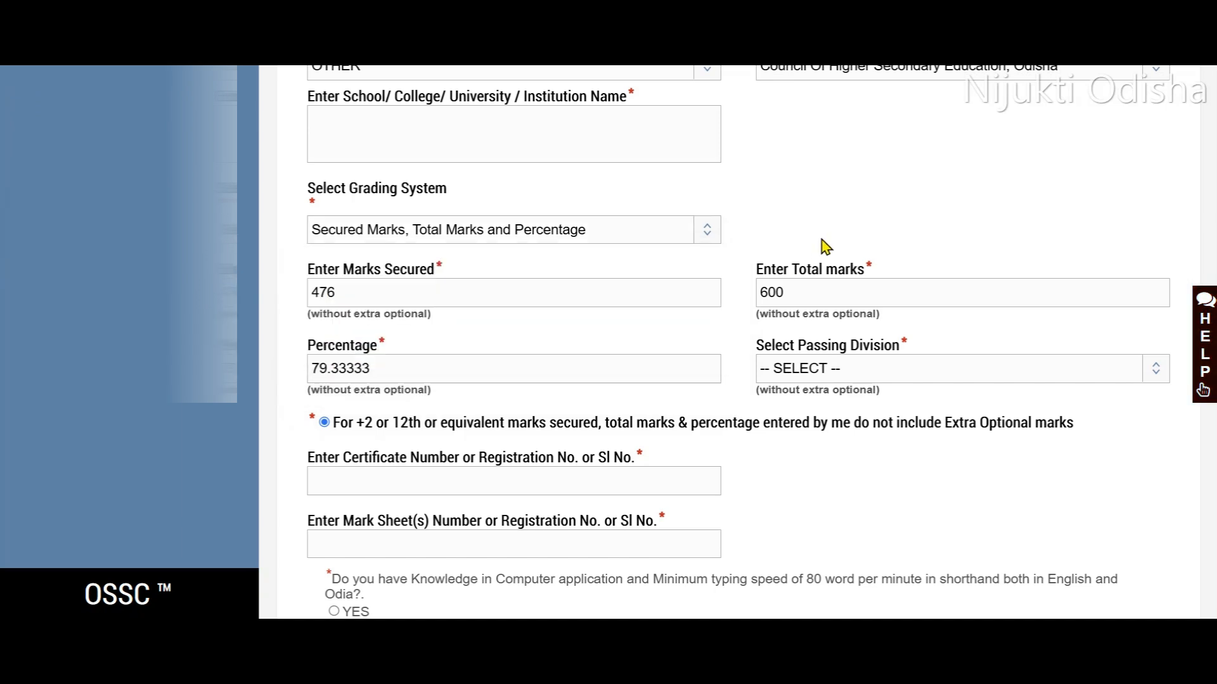
left_click(813, 375)
left_click(804, 422)
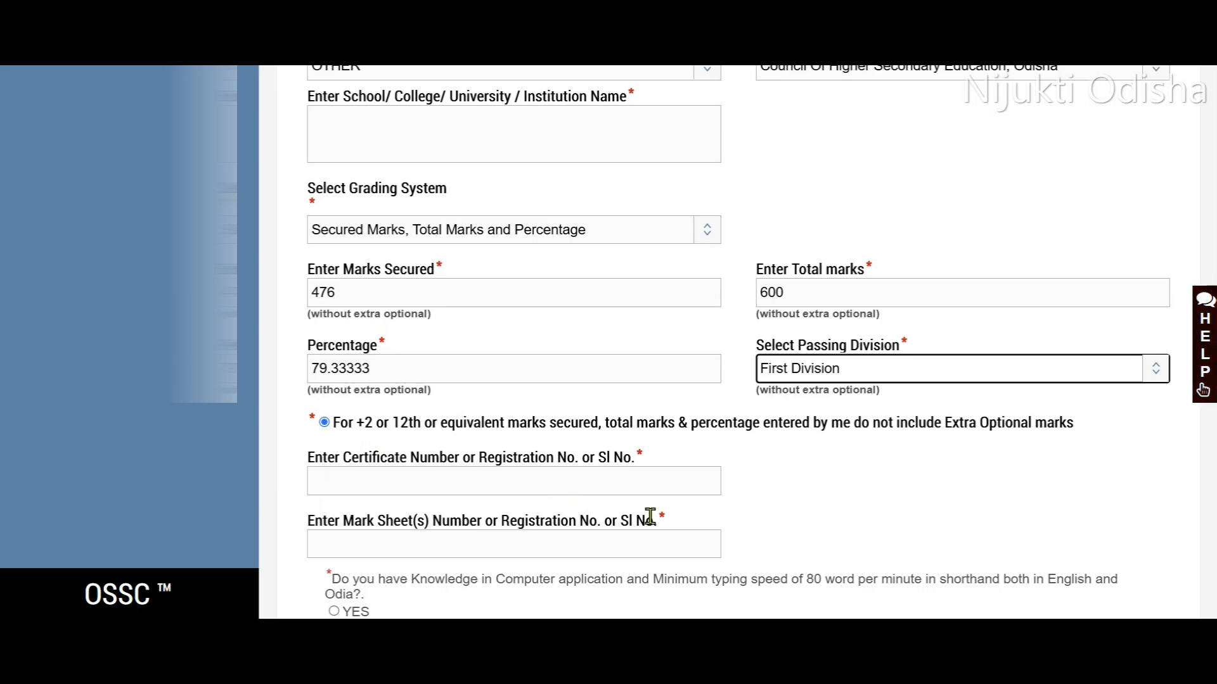
- Answer YES to the question on computer application knowledge and shorthand typing speed in English and Odia
scroll(571, 516, "down", 4)
scroll(491, 519, "up", 1)
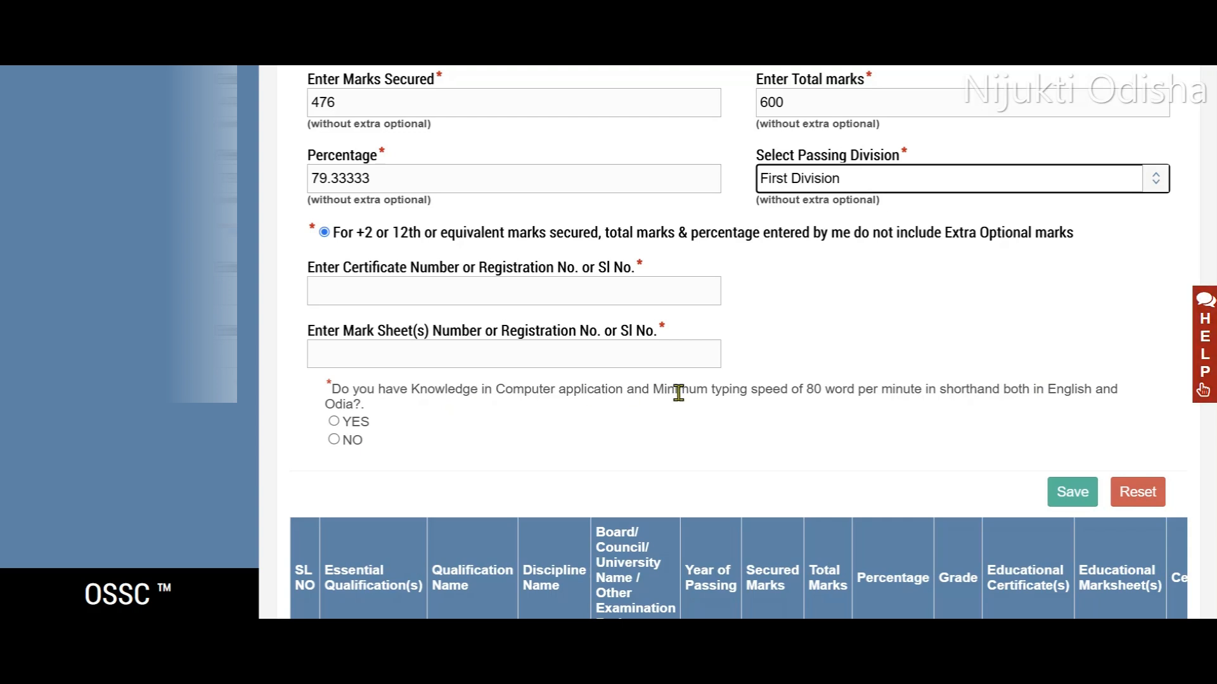
left_click(334, 422)
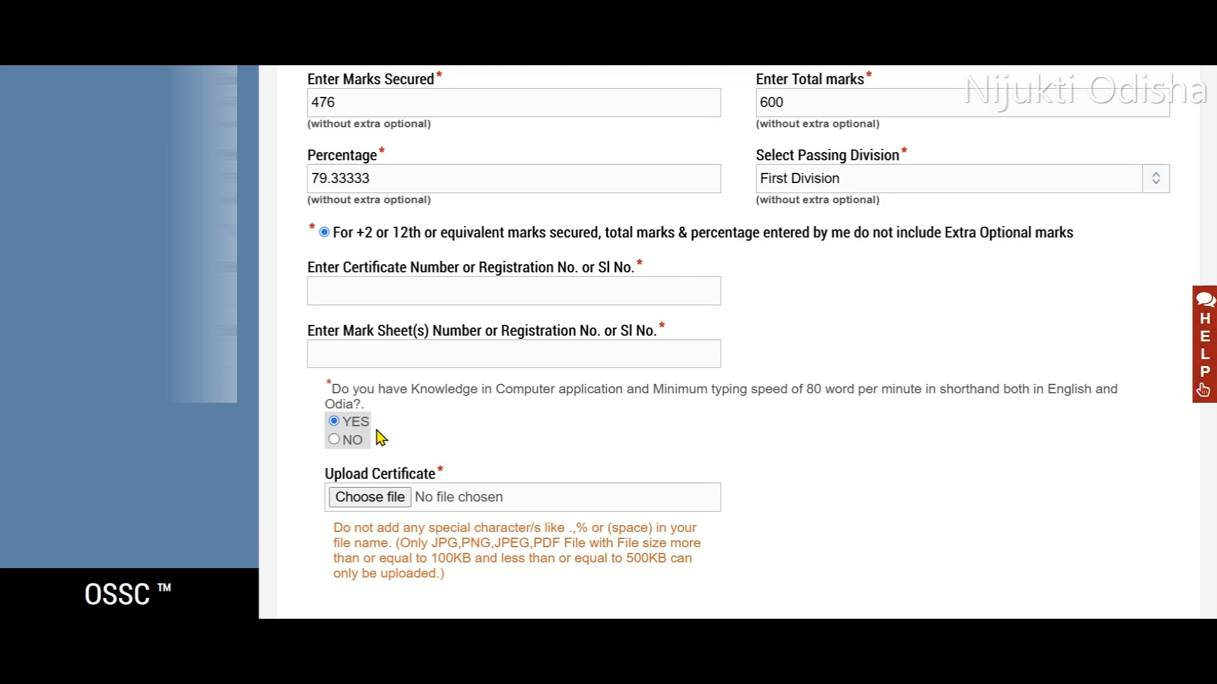
- Save the +2 qualification details and proceed to the centre preference details
scroll(368, 438, "down", 2)
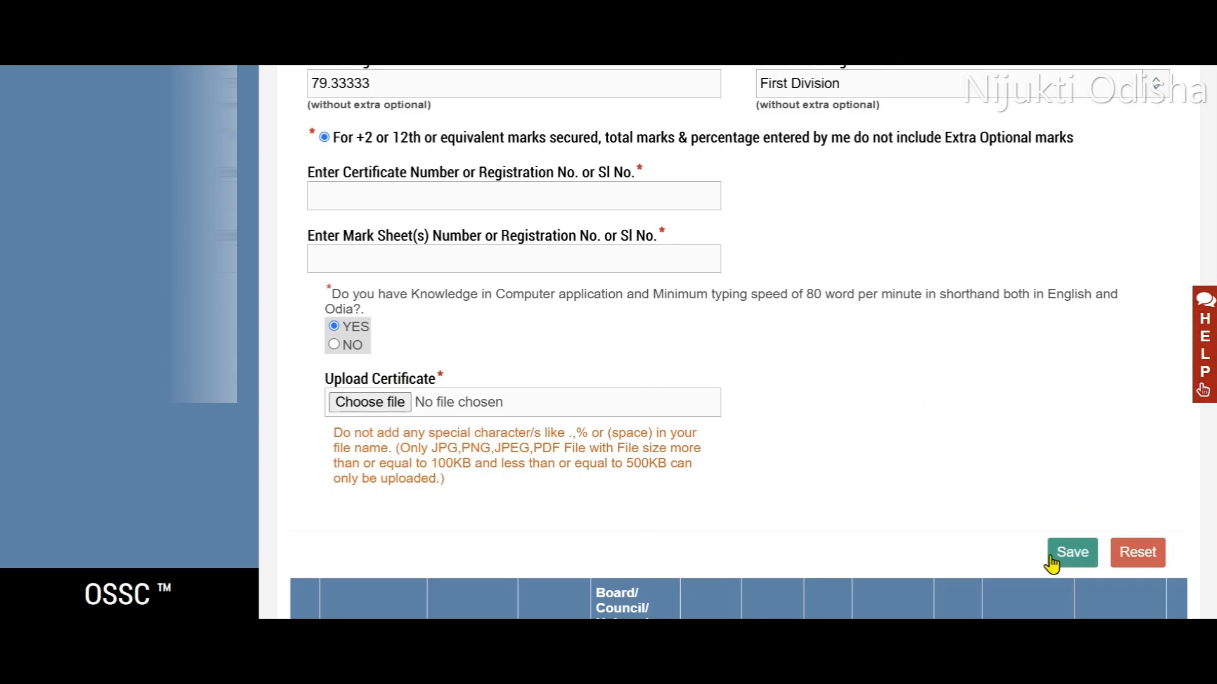
left_click(1052, 561)
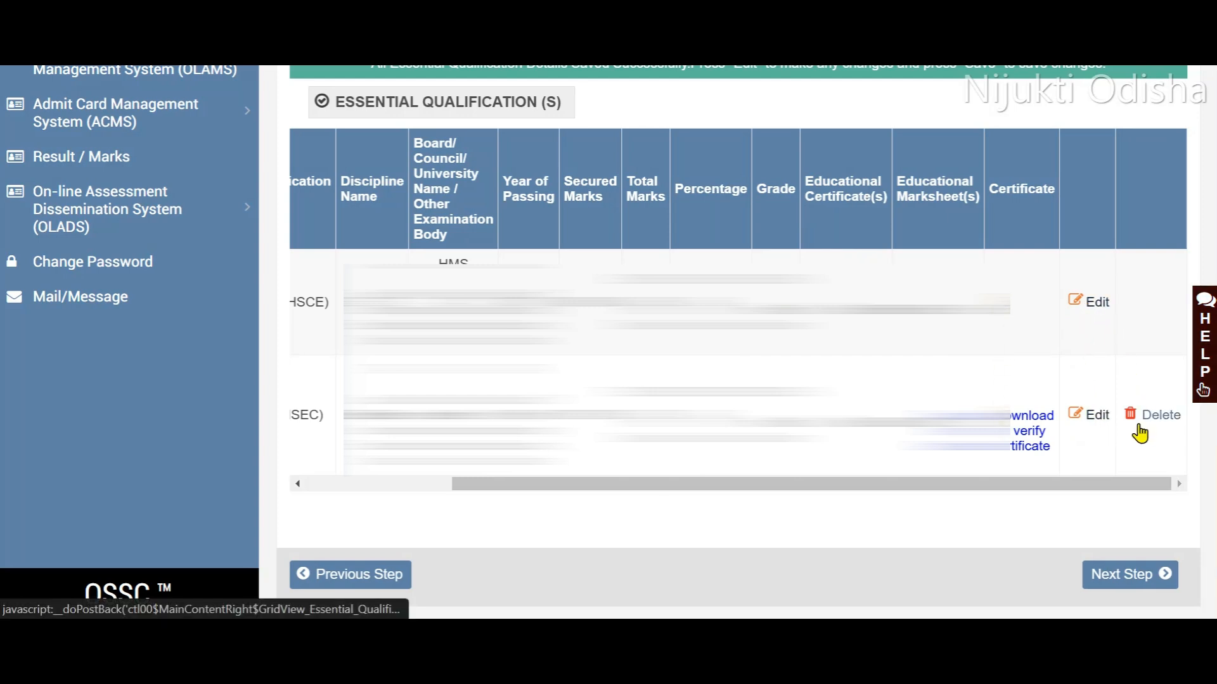
left_click(1121, 578)
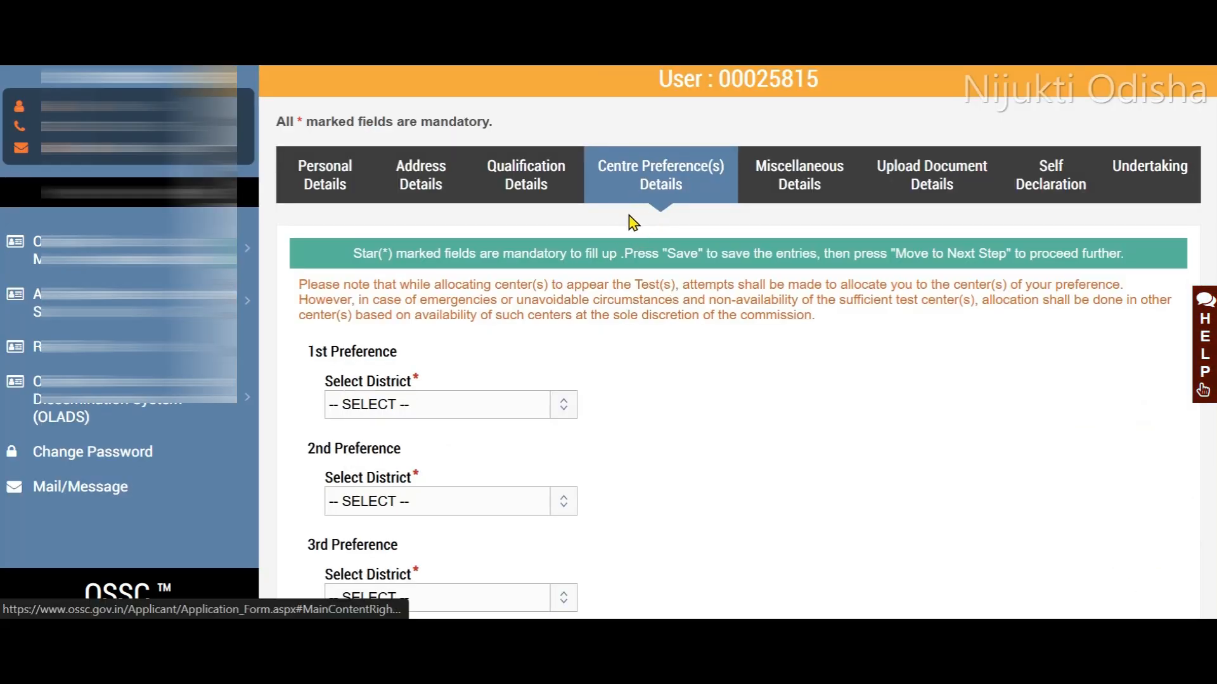
- Set the 1st centre preference district to CUTTACK and the 2nd to BALASORE
scroll(595, 355, "down", 3)
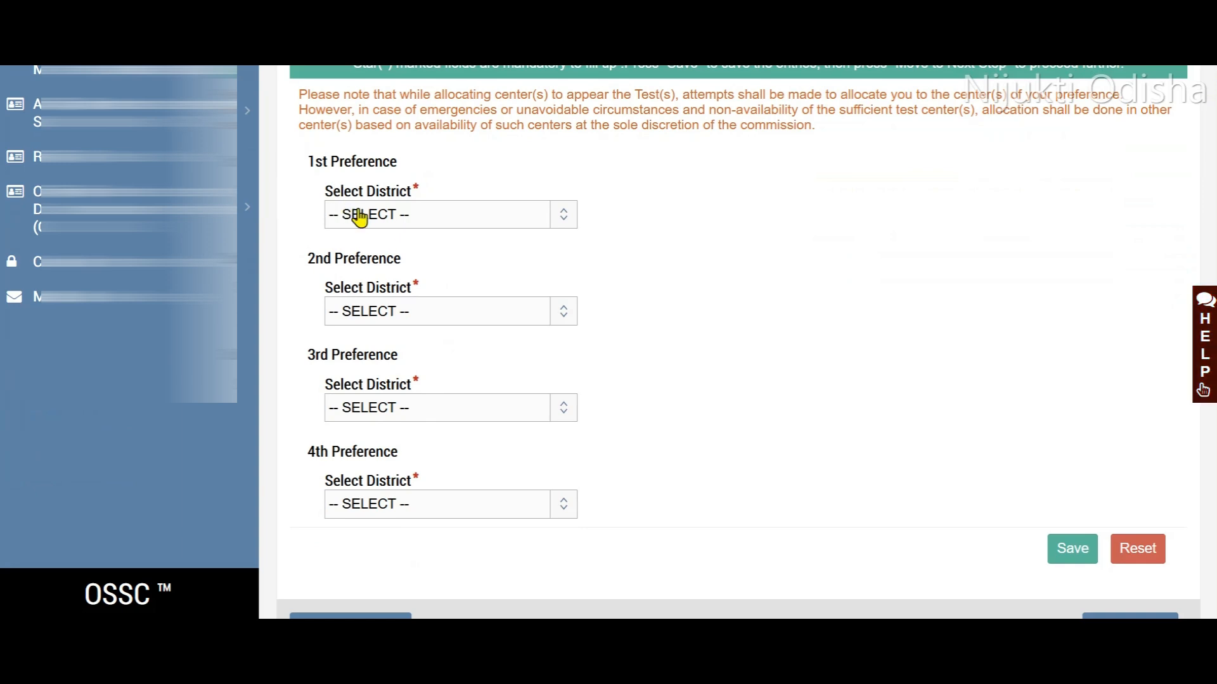
left_click(431, 215)
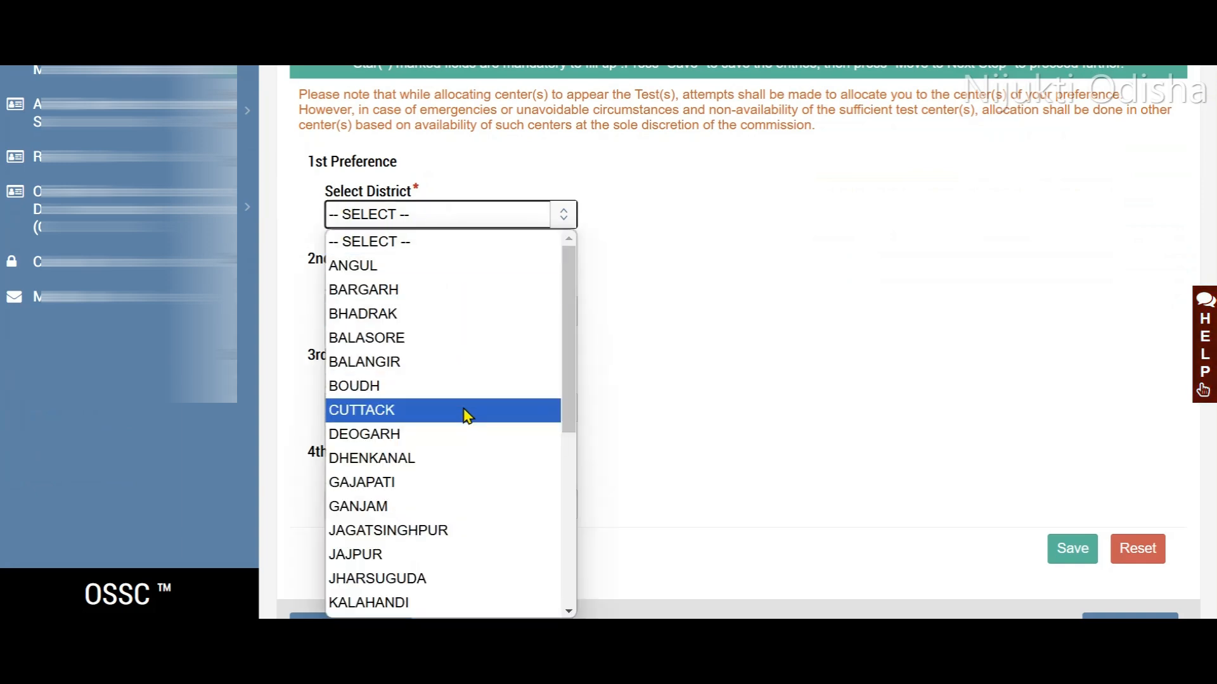
left_click(467, 411)
left_click(475, 312)
left_click(432, 88)
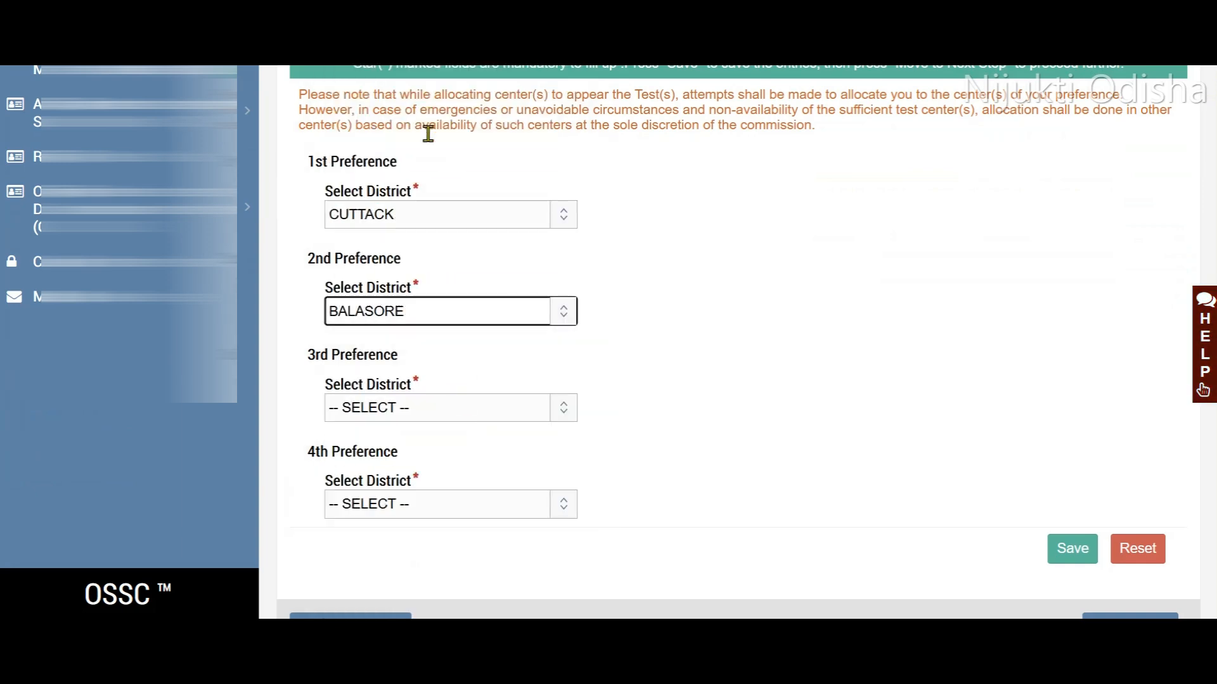
- Set the 3rd centre preference district to GANJAM and the 4th to KHORDHA, and save the centre preferences
left_click(484, 413)
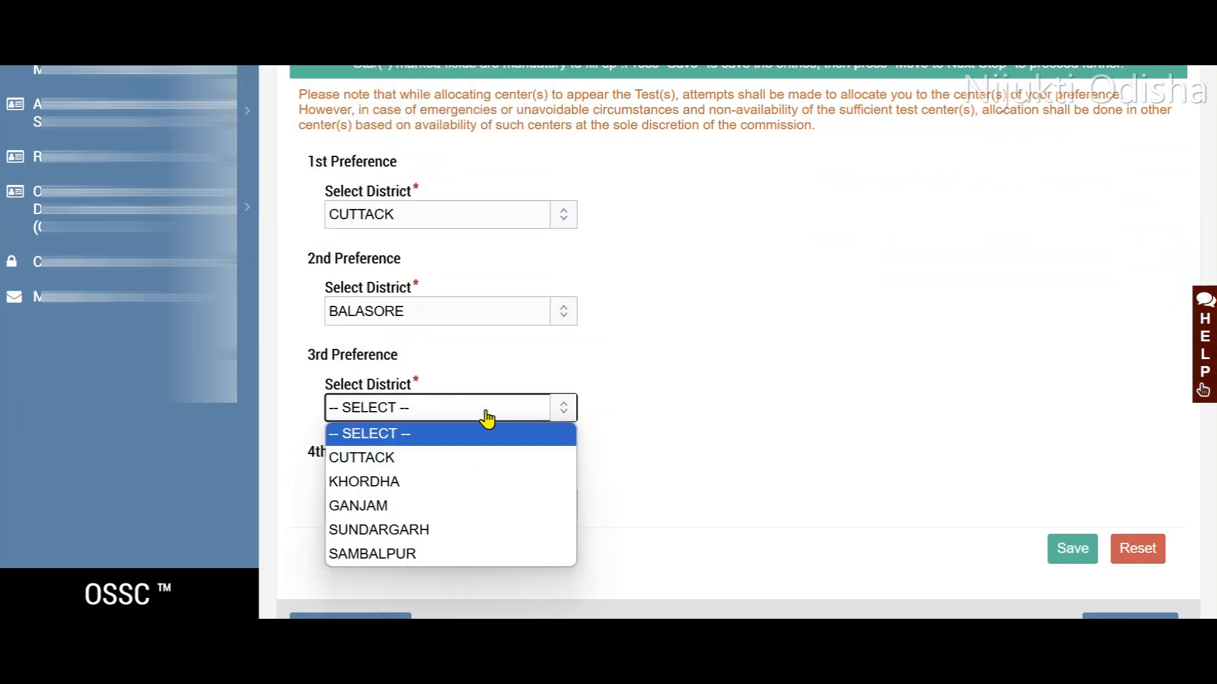
left_click(415, 492)
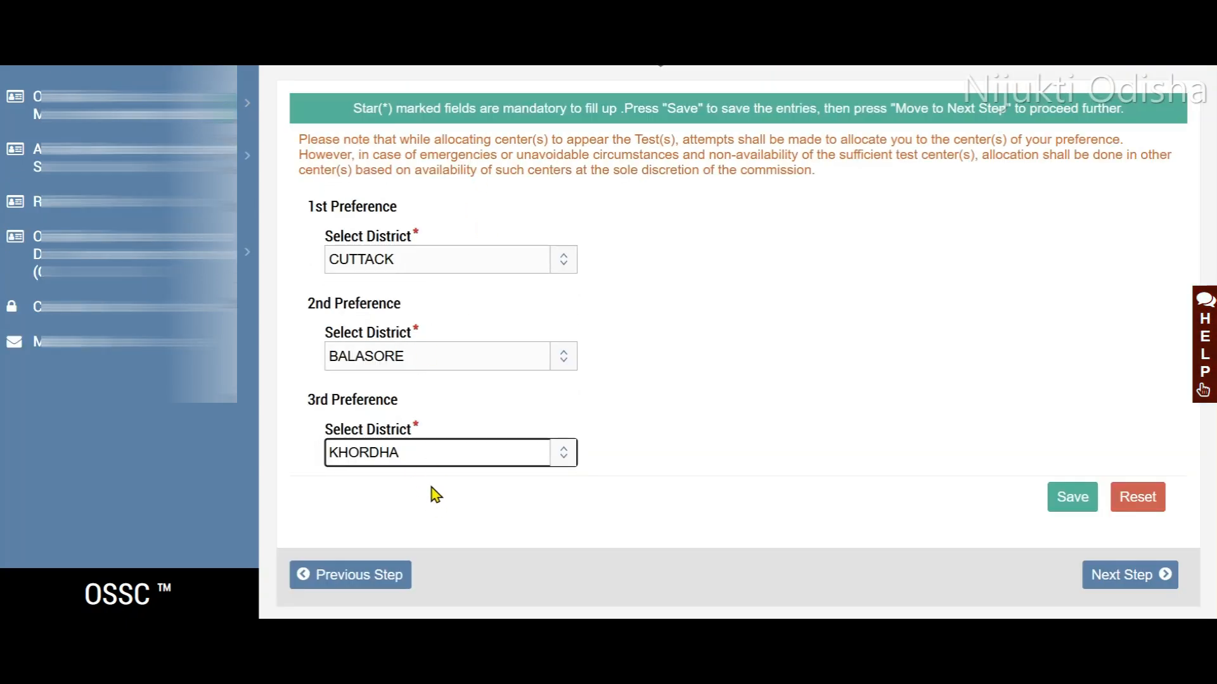
left_click(419, 454)
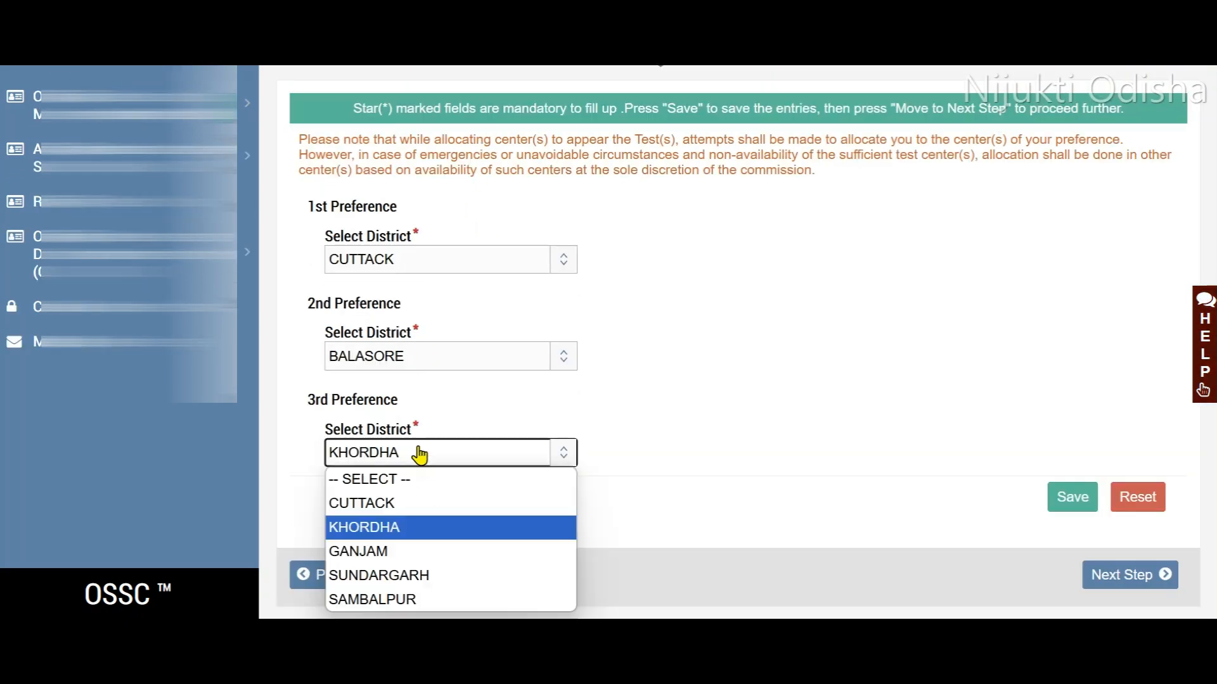
left_click(355, 551)
left_click(404, 505)
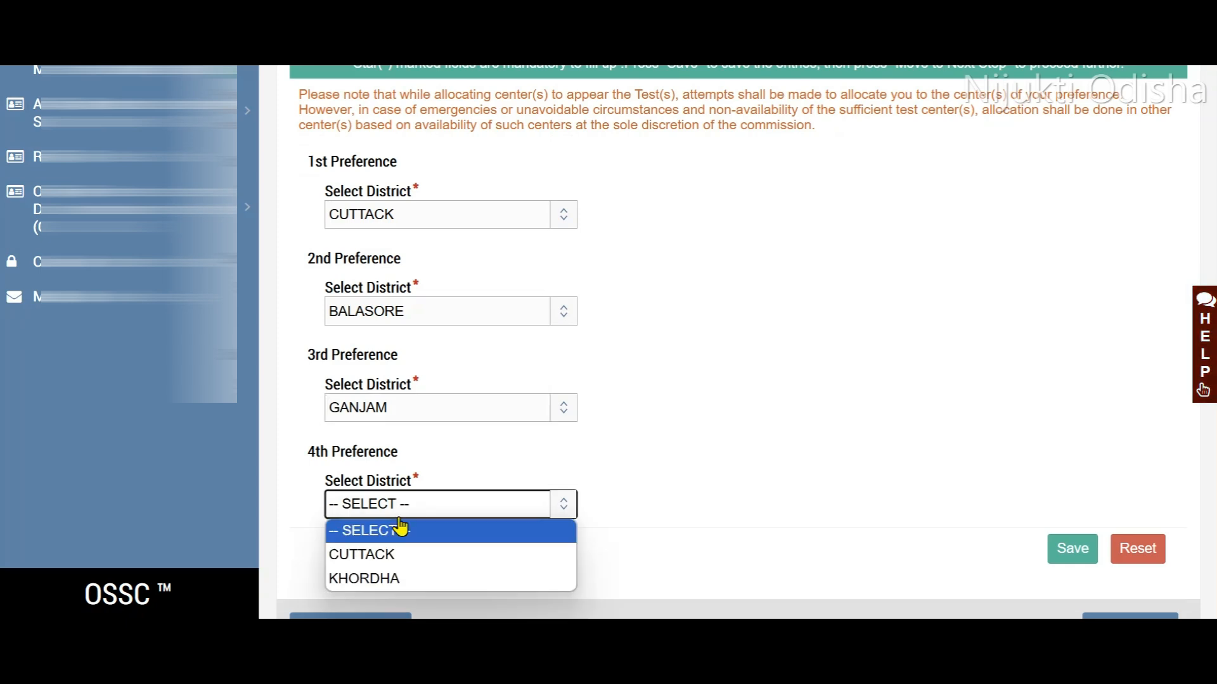
left_click(398, 577)
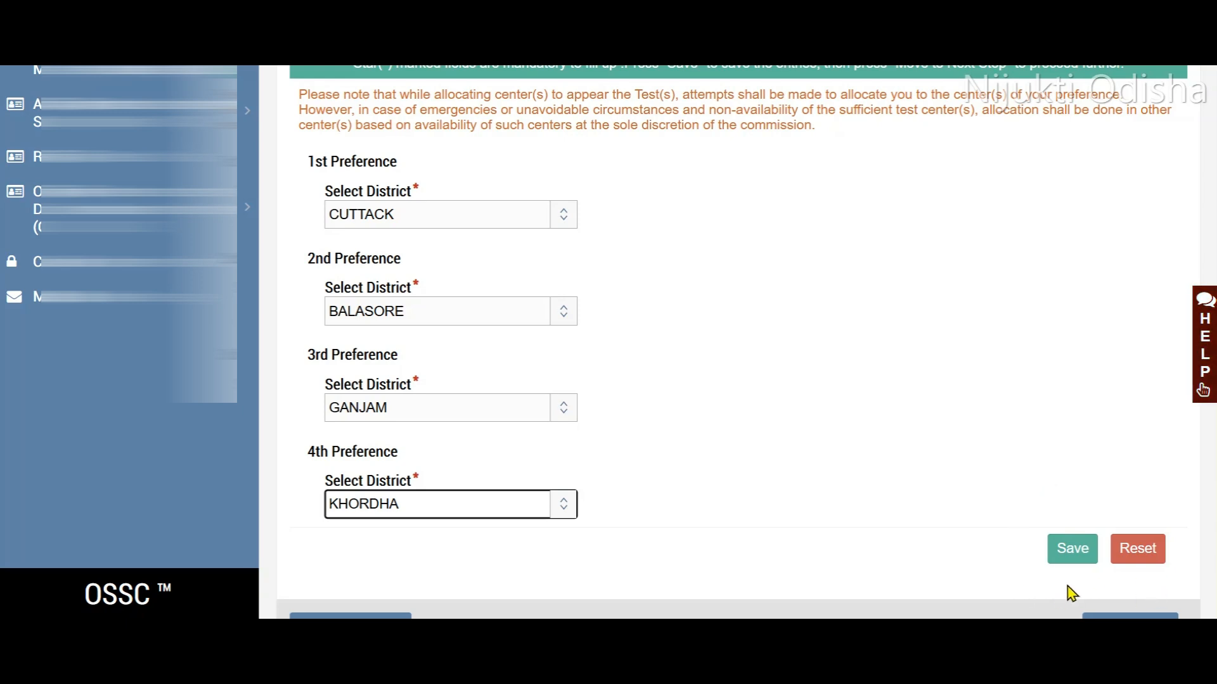
scroll(1166, 570, "down", 1)
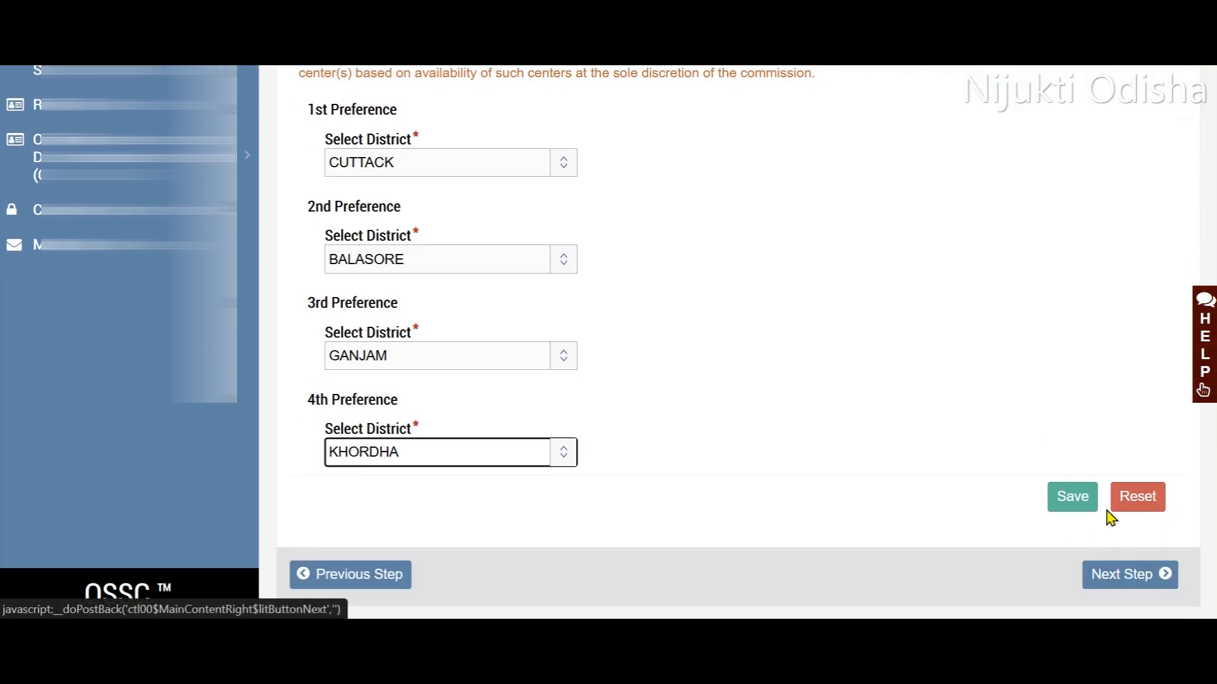
left_click(1072, 498)
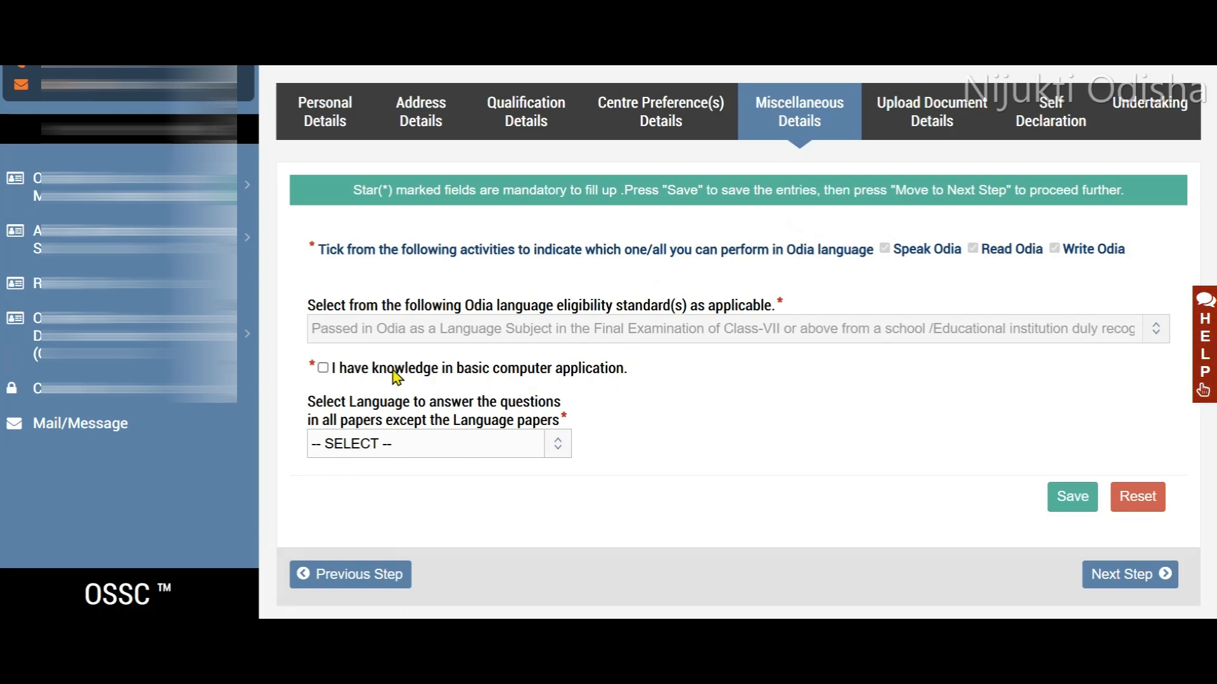
- Declare knowledge in basic computer application, choose English as the answering language, and proceed from the miscellaneous details
left_click(324, 368)
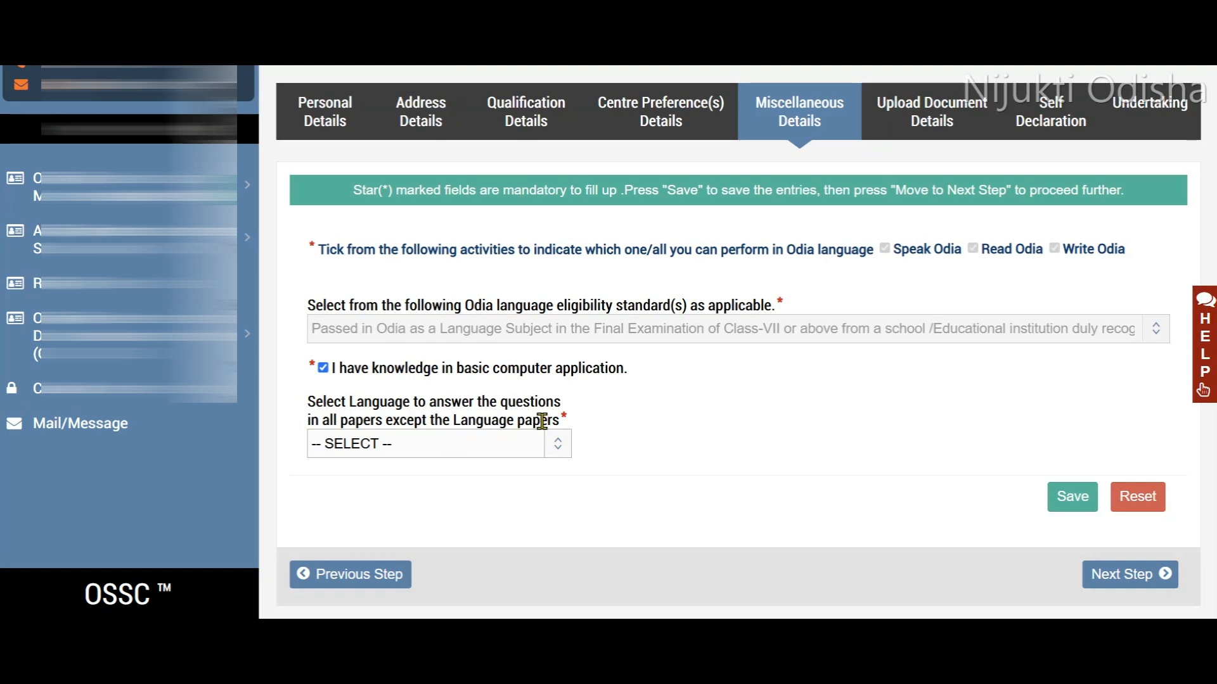
left_click(462, 452)
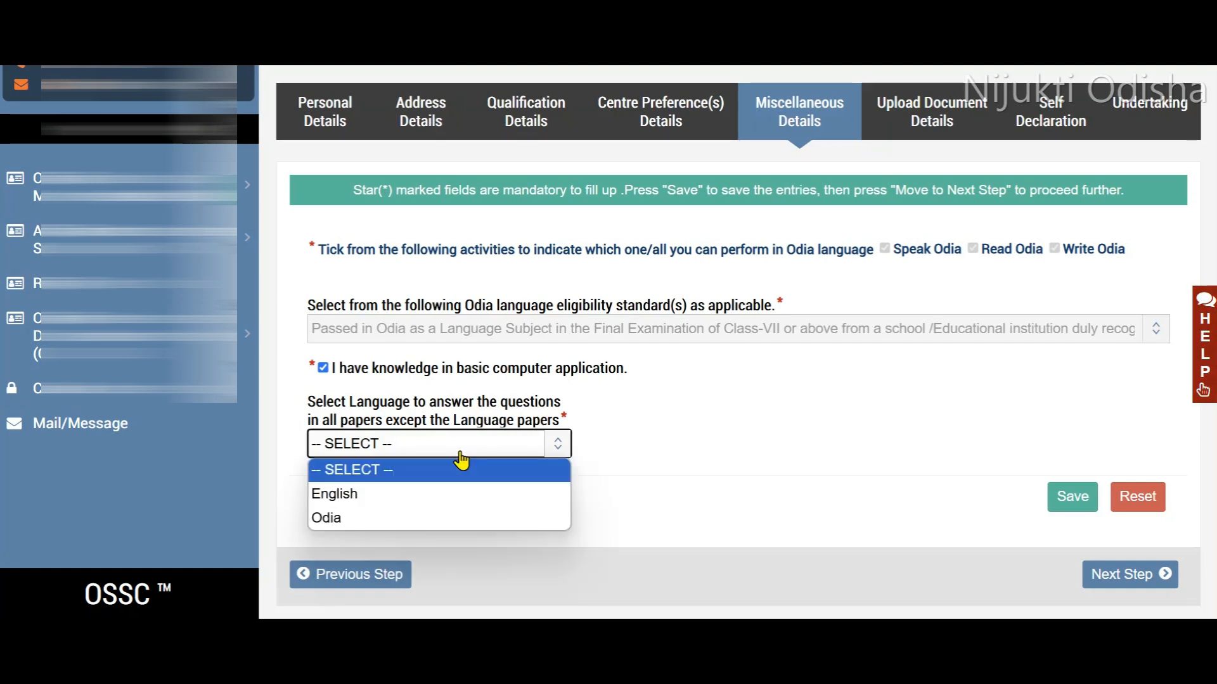
left_click(389, 497)
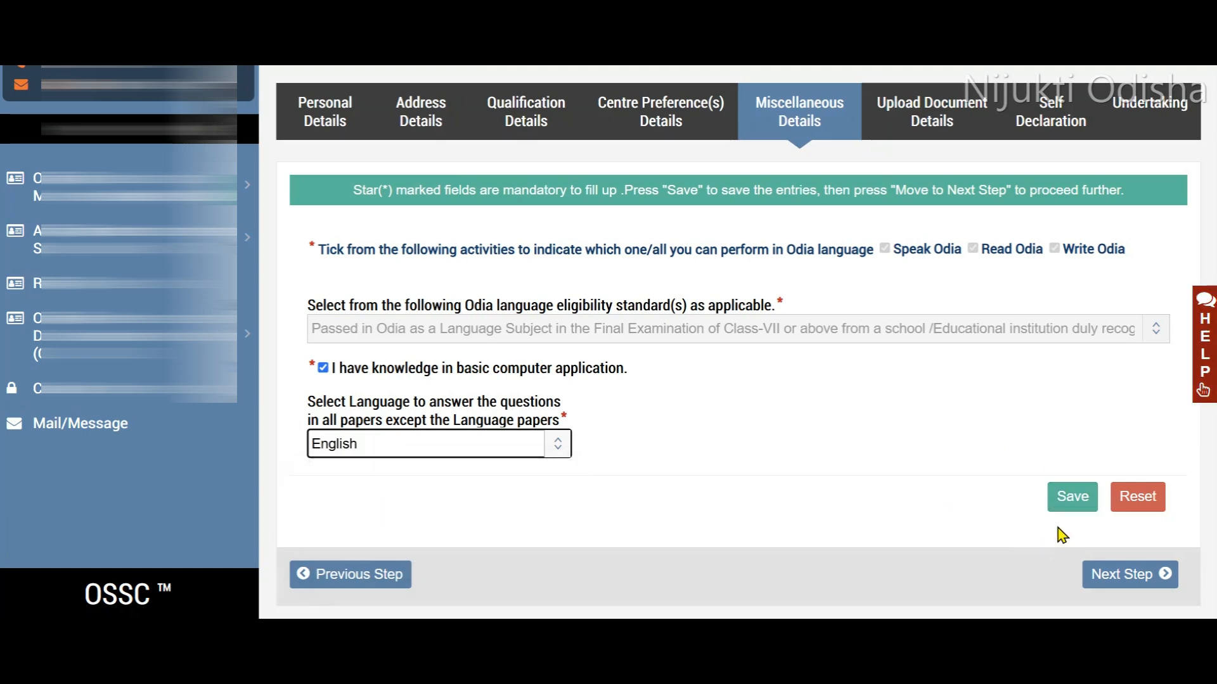
left_click(1092, 586)
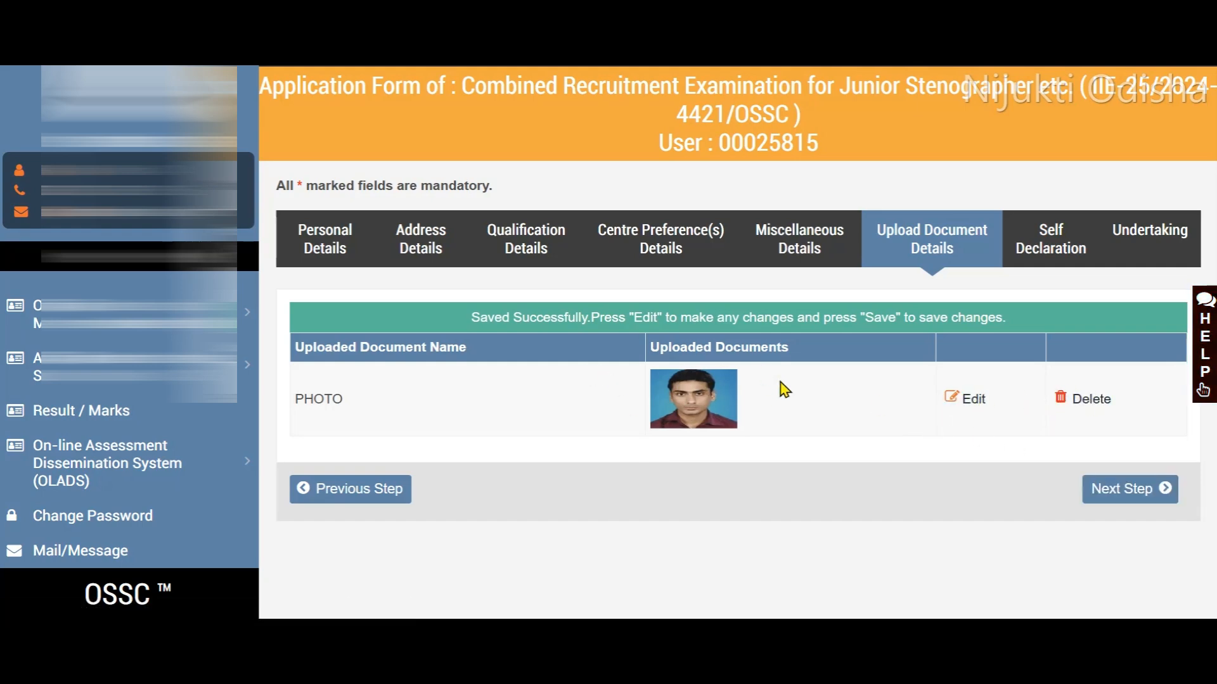
- Proceed past the uploaded photo and the self-declaration of caste status to the undertaking
left_click(1098, 491)
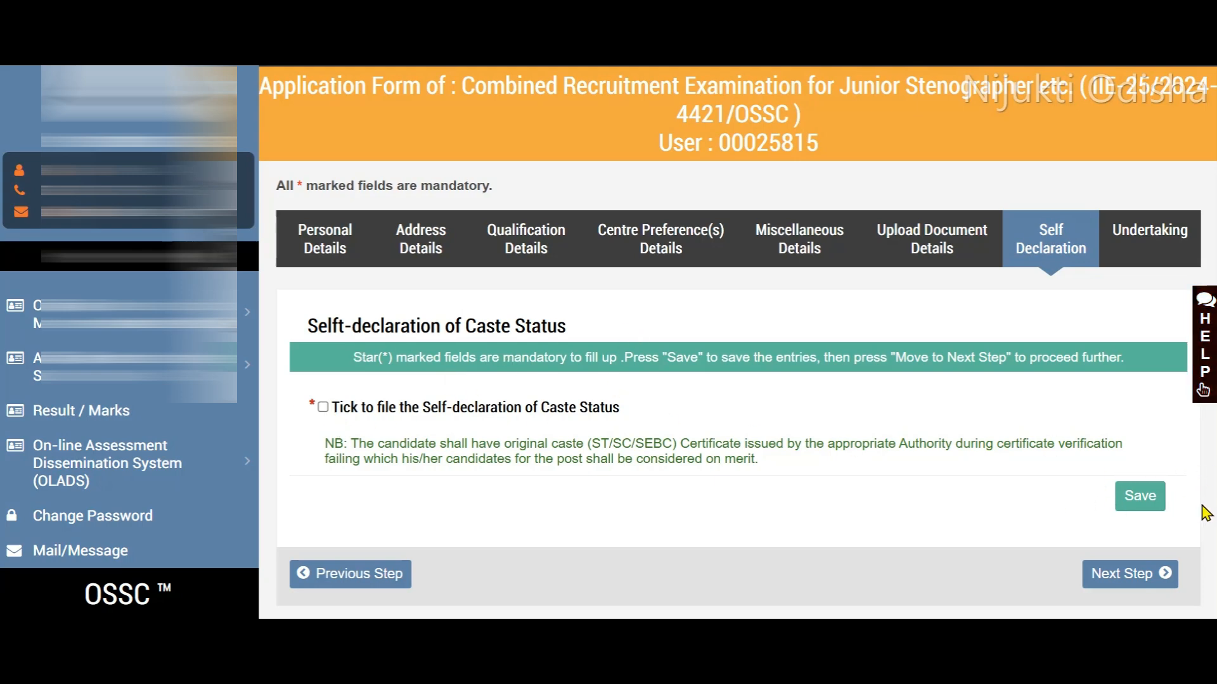
left_click(1151, 574)
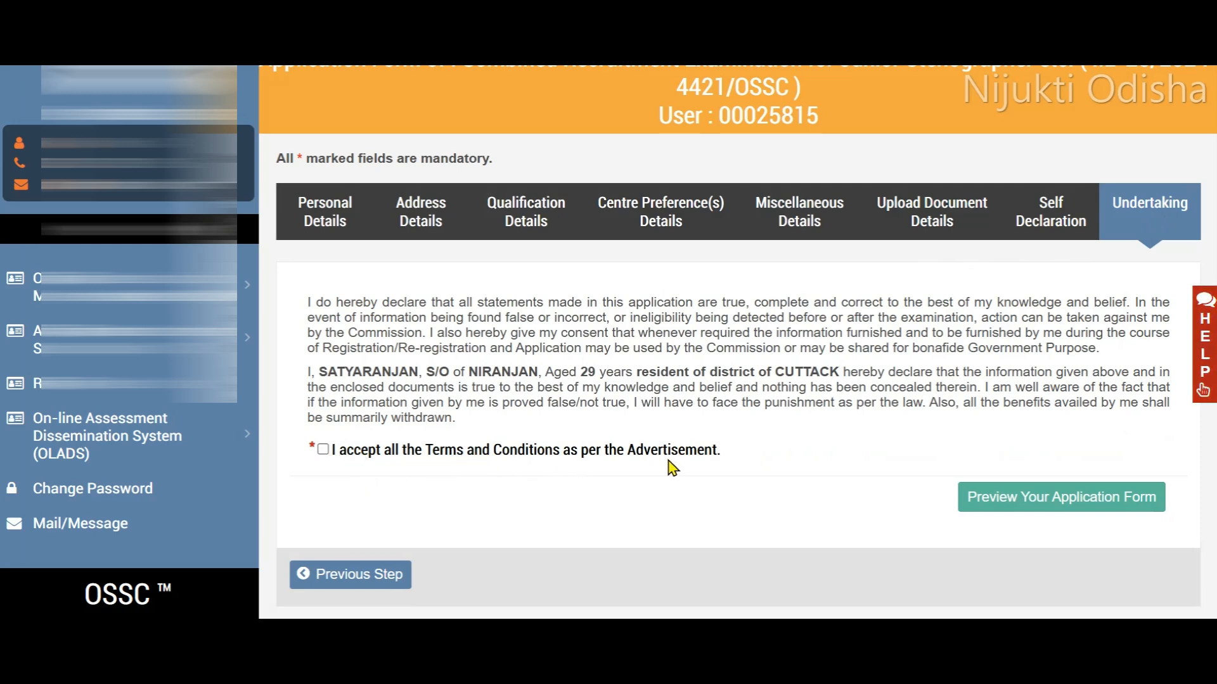
- Accept the terms and conditions in the undertaking and review the application form preview through to its end
left_click(323, 449)
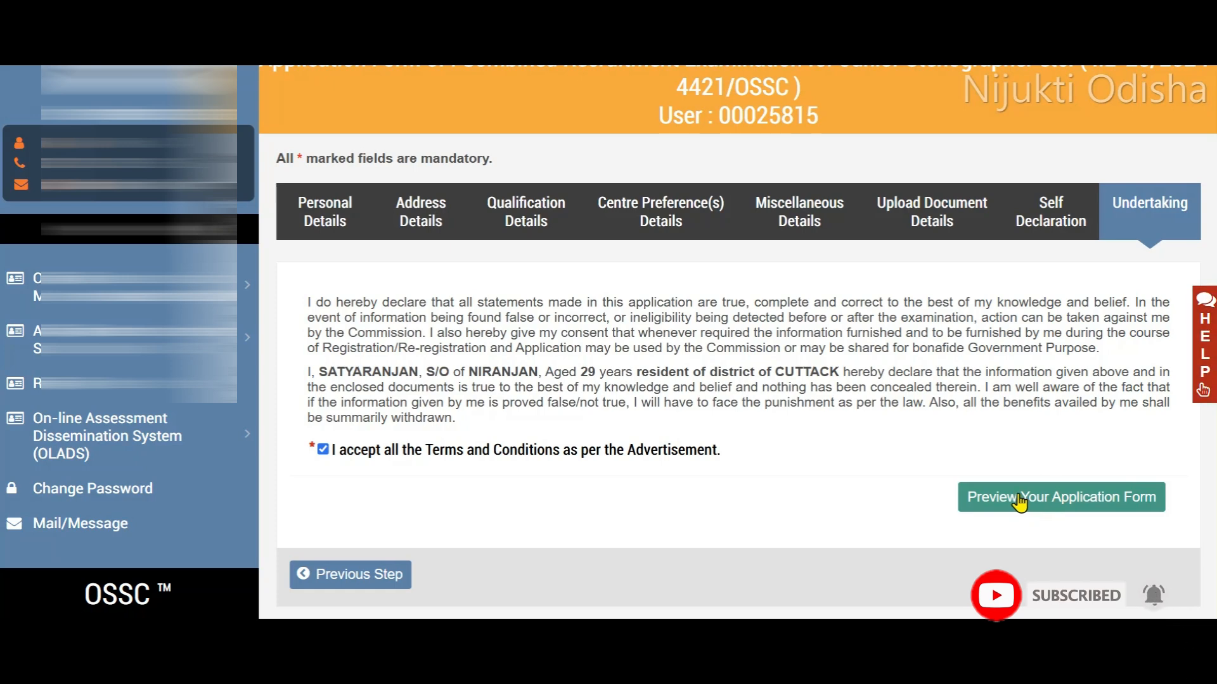
left_click(1019, 502)
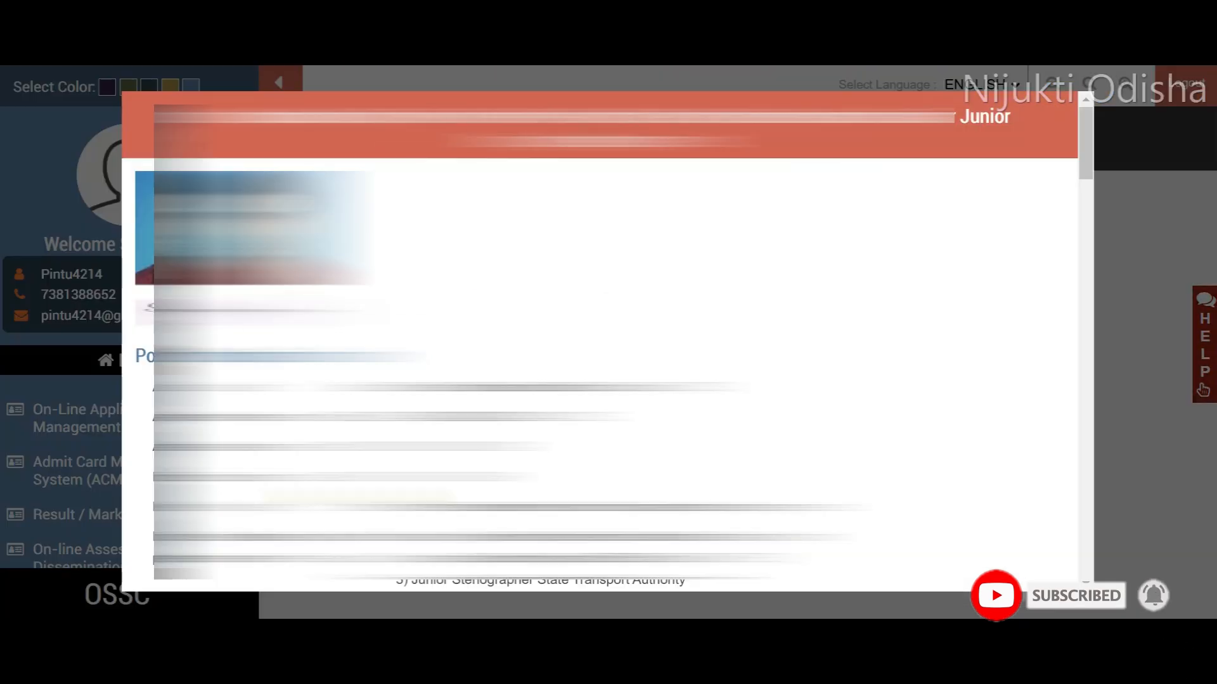
scroll(607, 342, "down", 8)
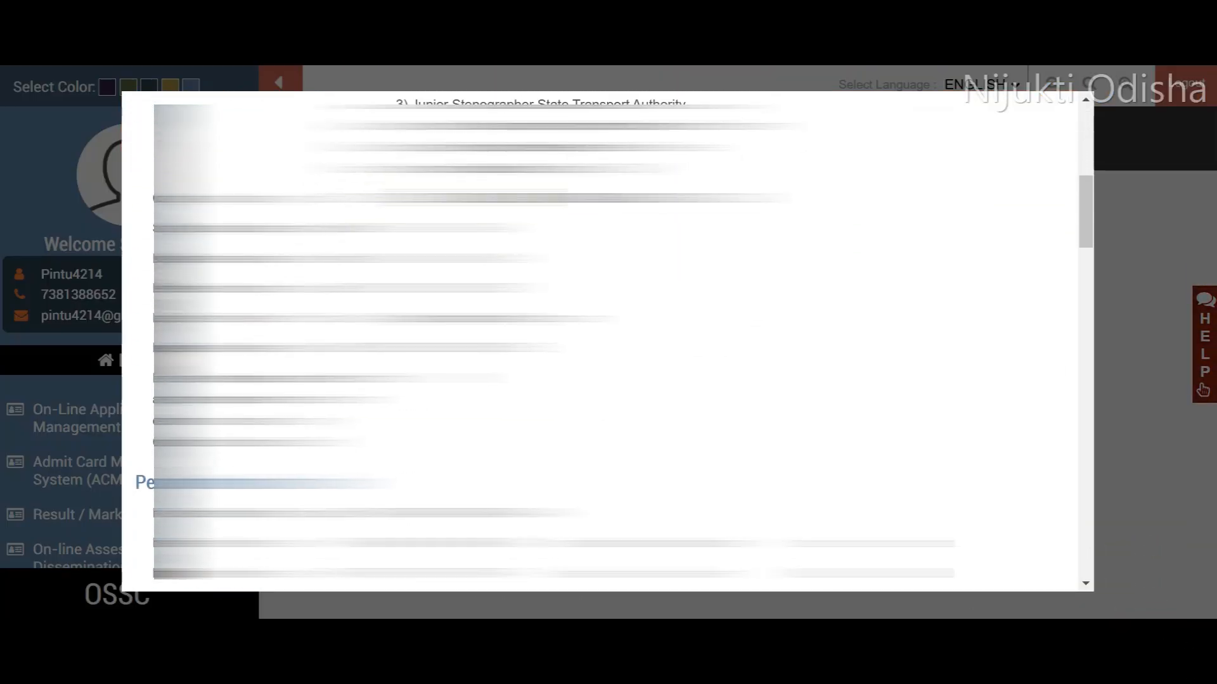
scroll(606, 342, "down", 10)
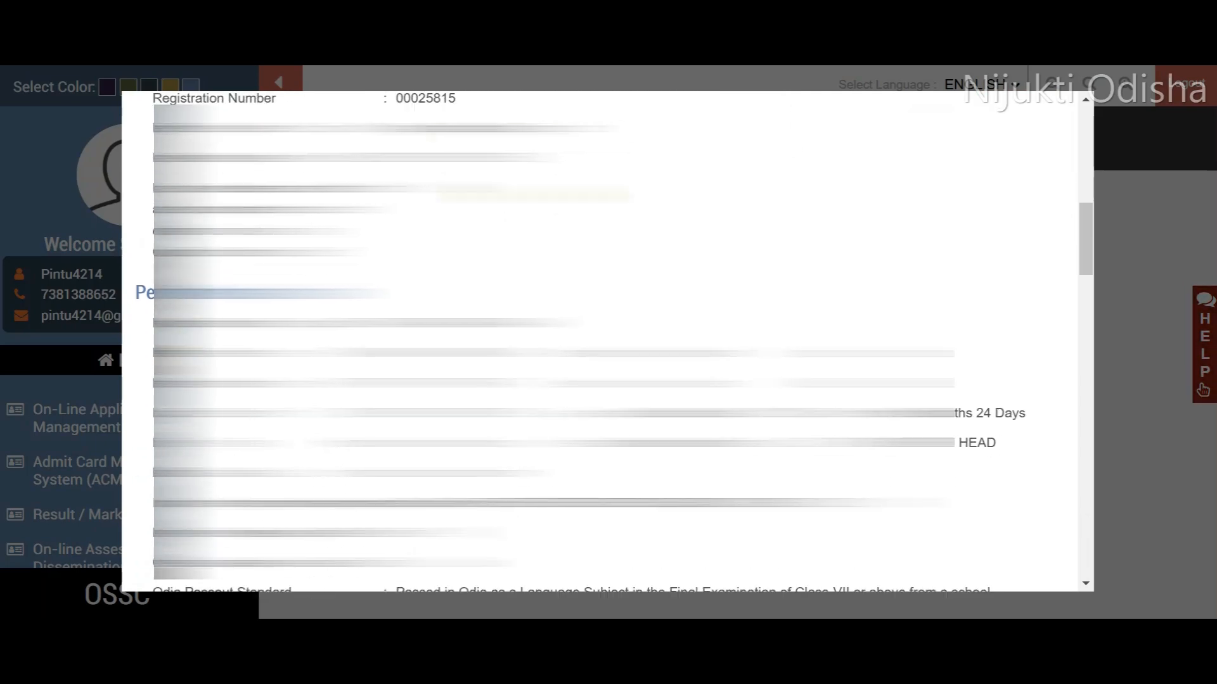
scroll(602, 342, "down", 20)
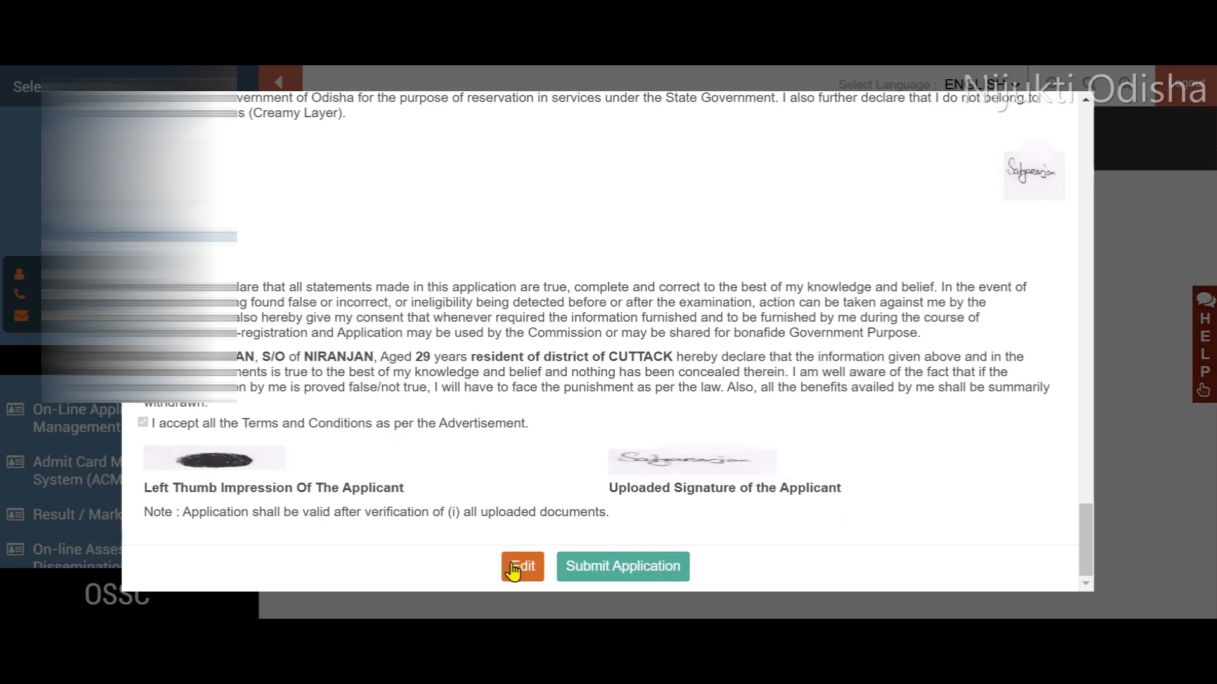
- Submit the previewed application form and confirm the final submission
left_click(589, 570)
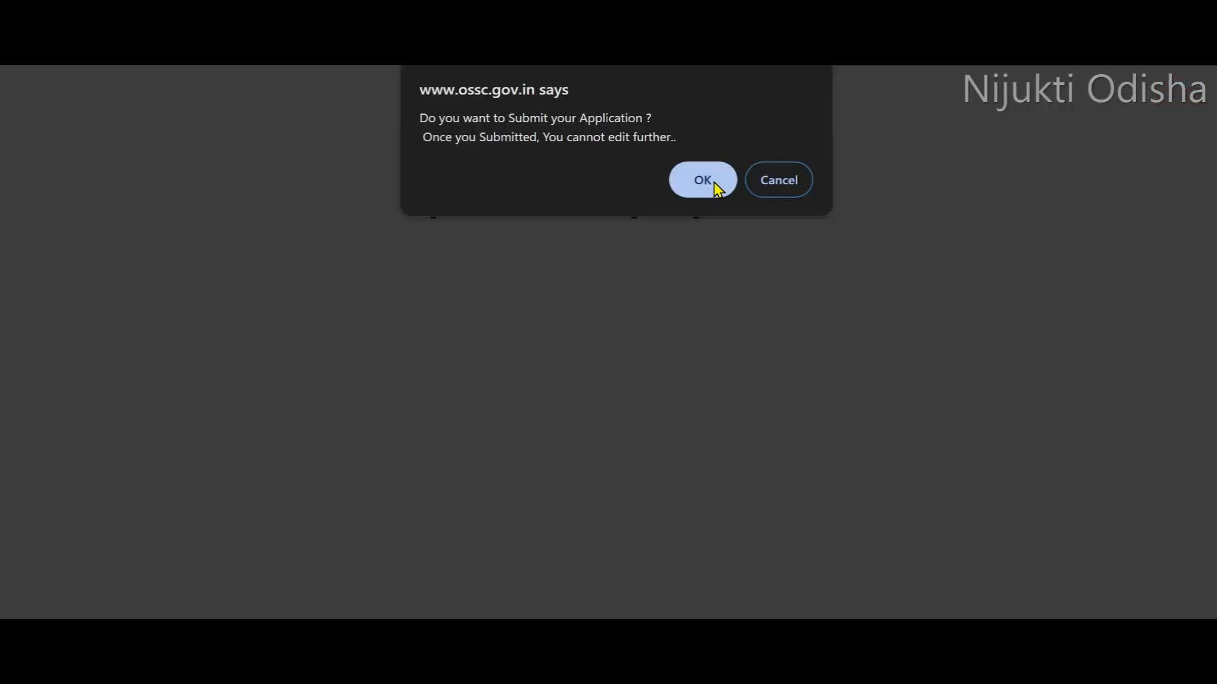
left_click(714, 182)
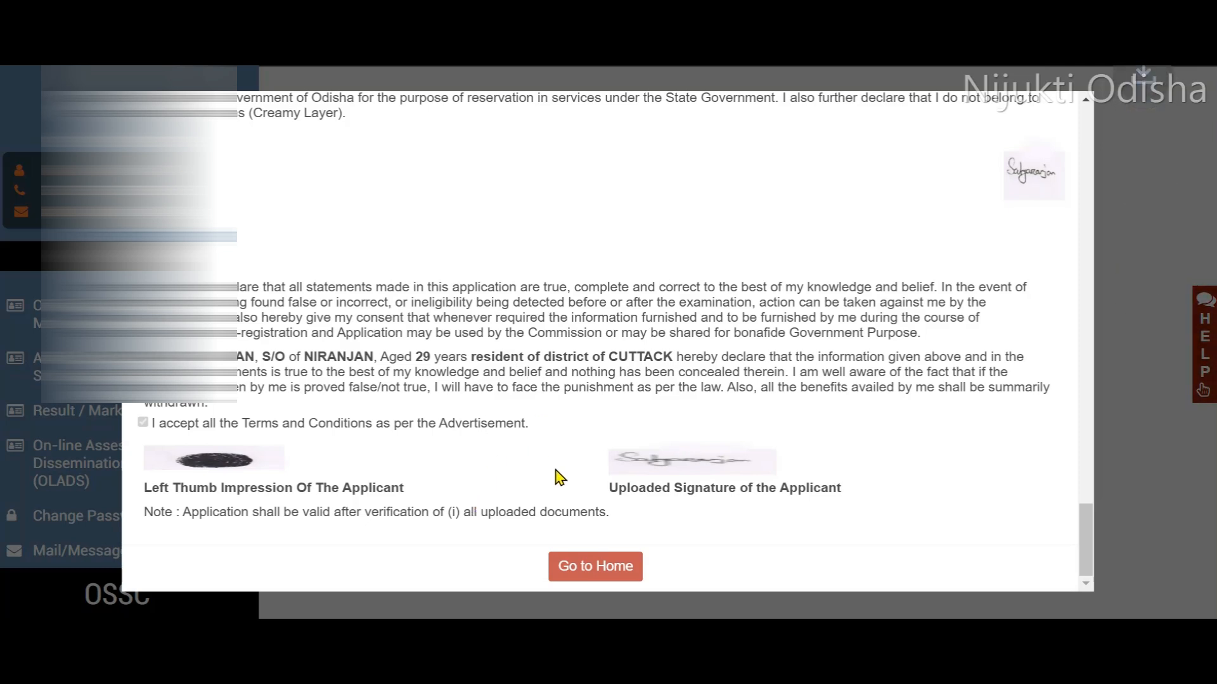
left_click(894, 235)
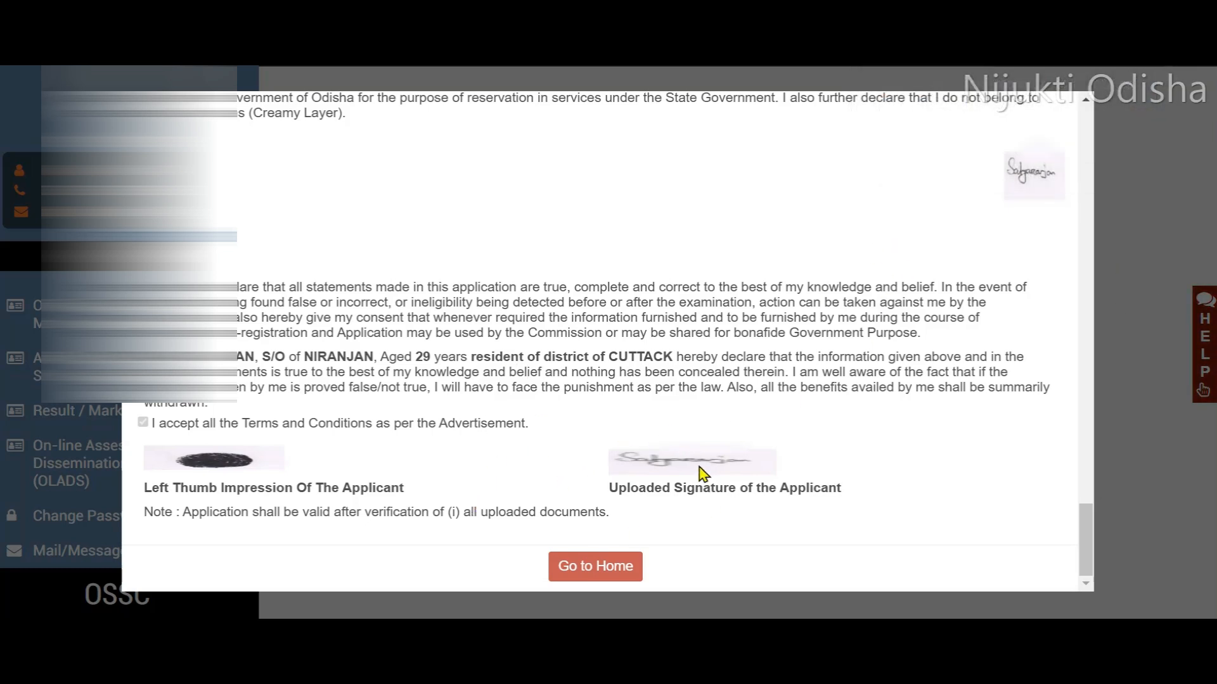